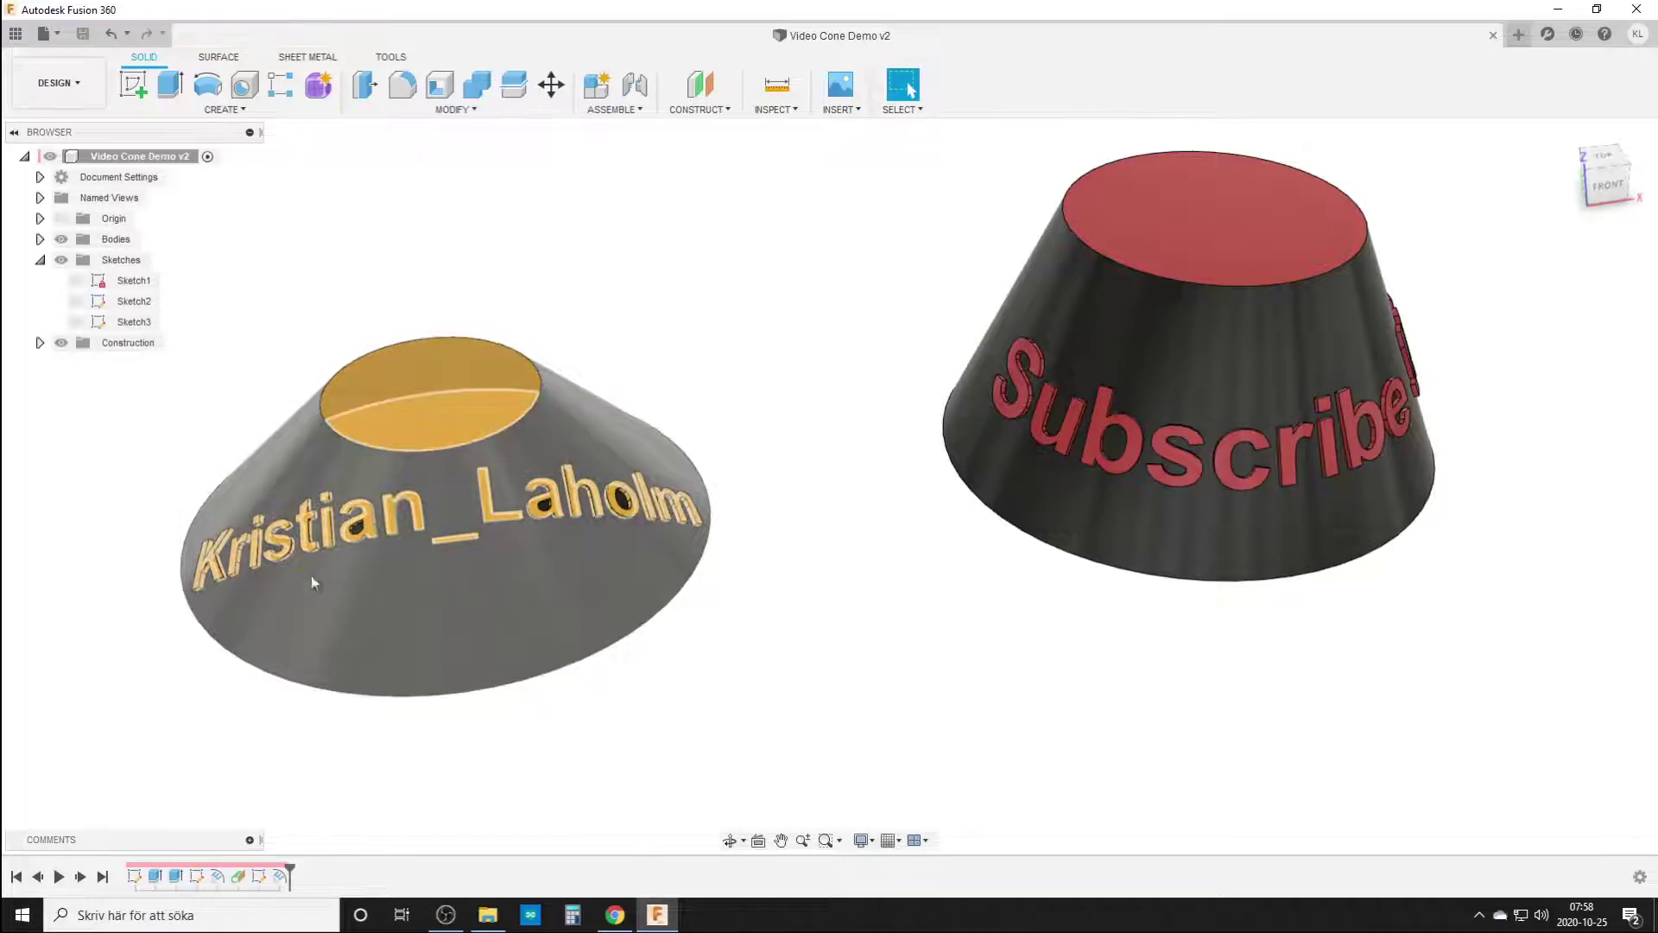
- Examine the two finished cones with raised text from the front and from above
shift+middle_drag(702, 540, 819, 591)
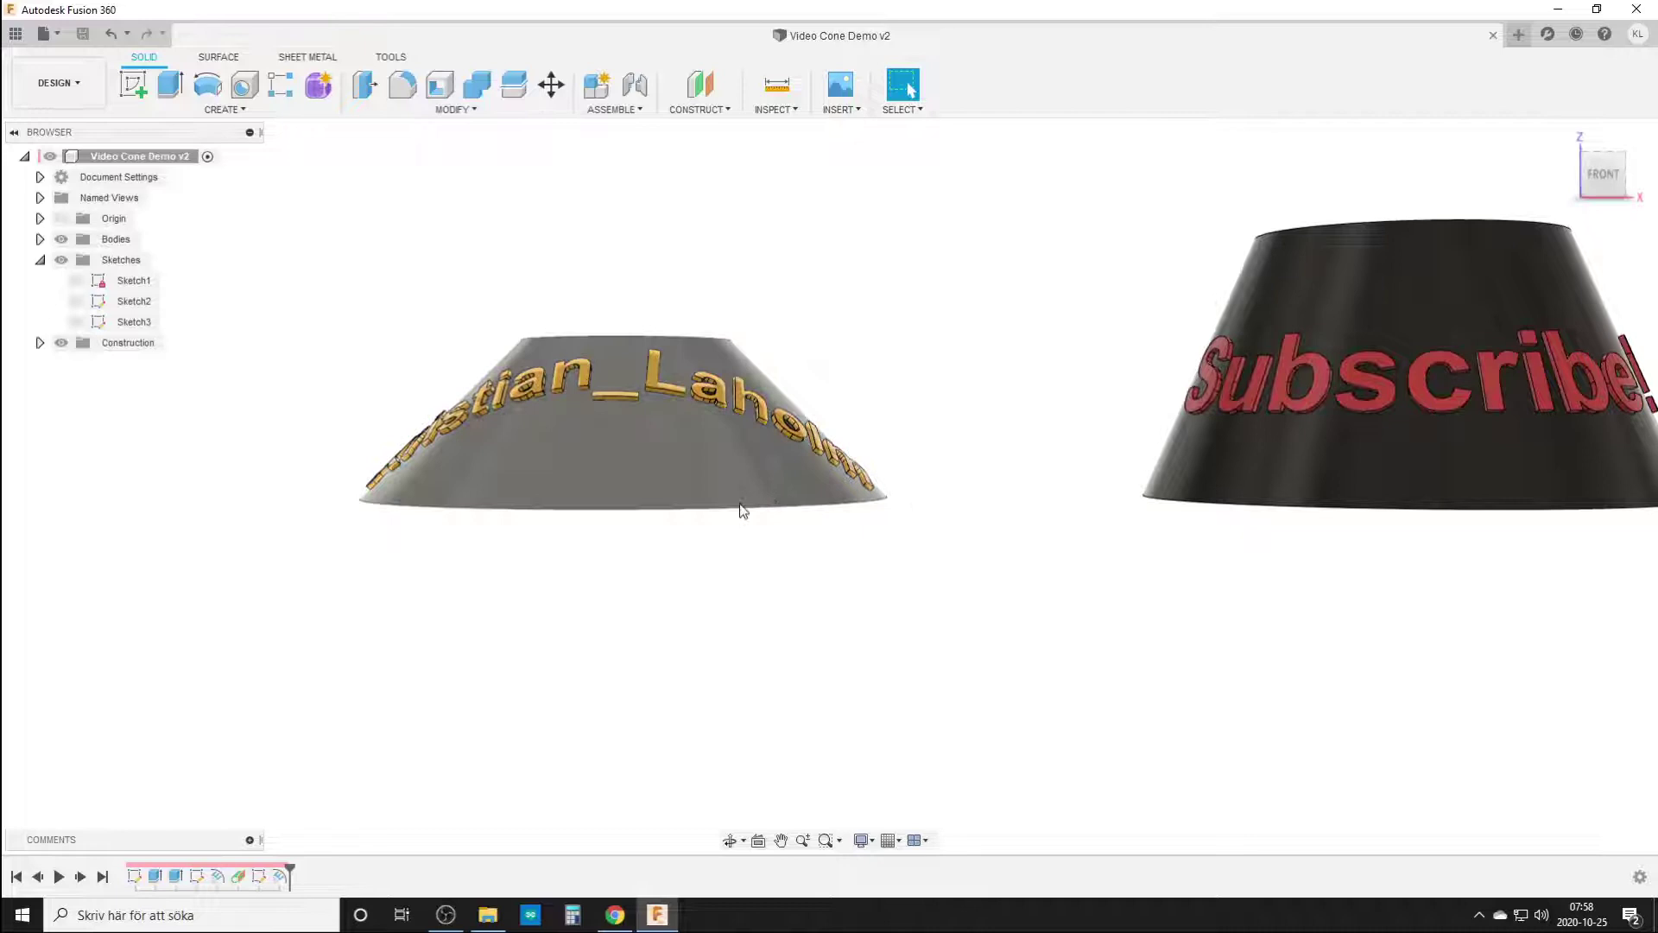
scroll(732, 561, down, 2)
shift+middle_drag(733, 562, 751, 584)
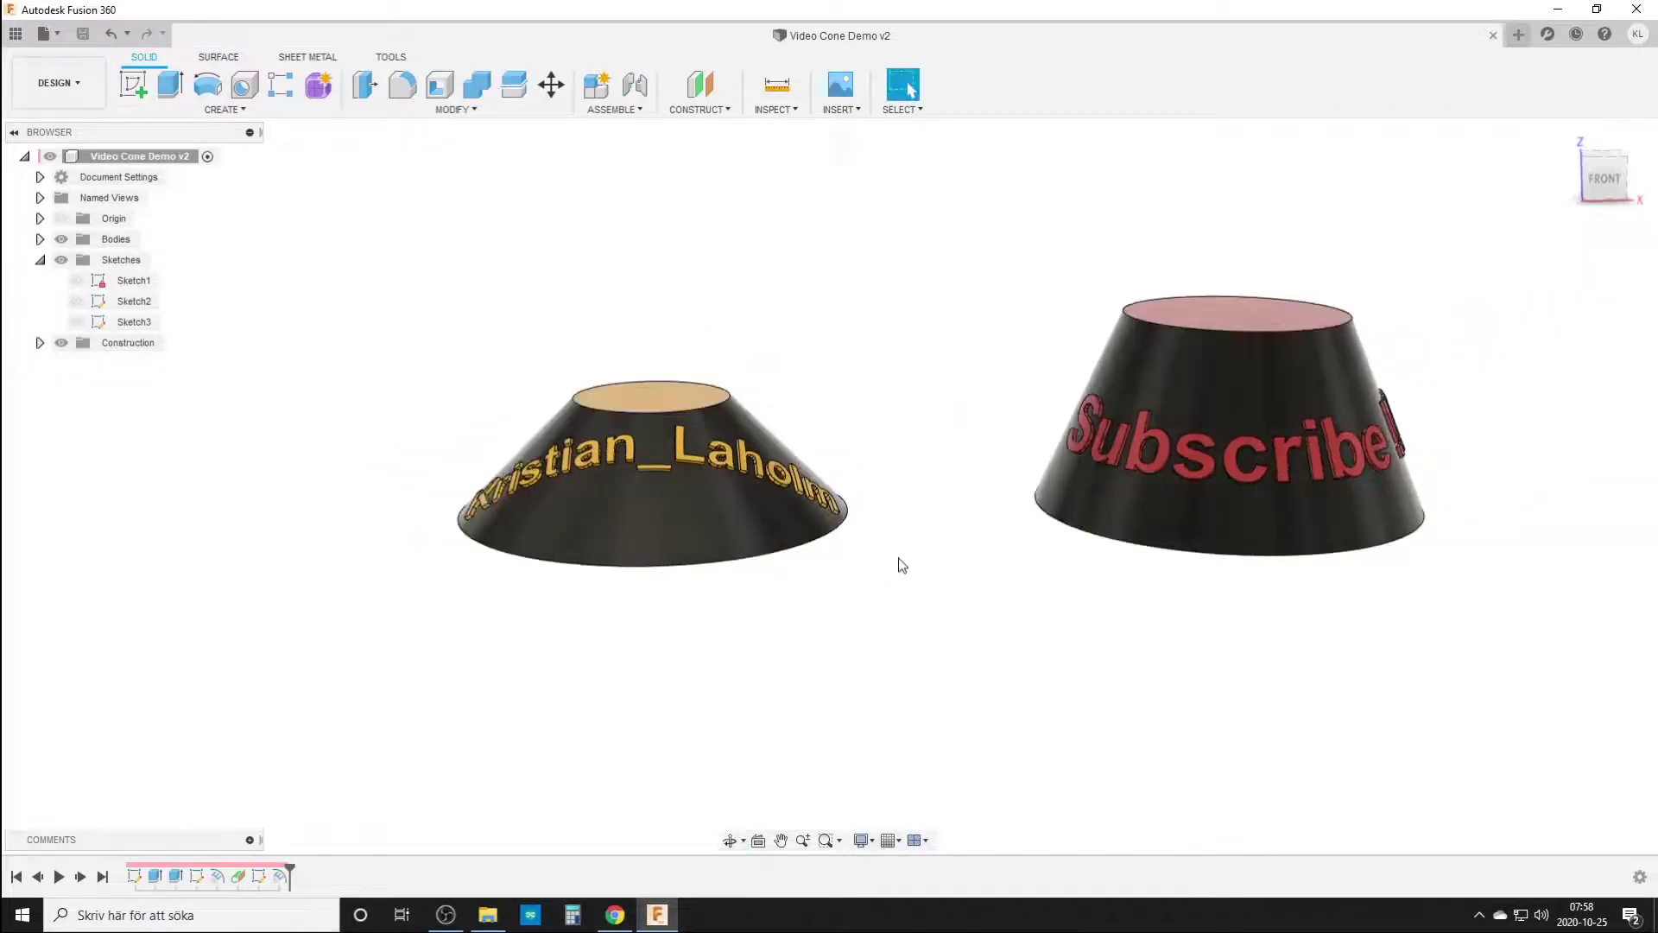
shift+middle_drag(880, 618, 737, 636)
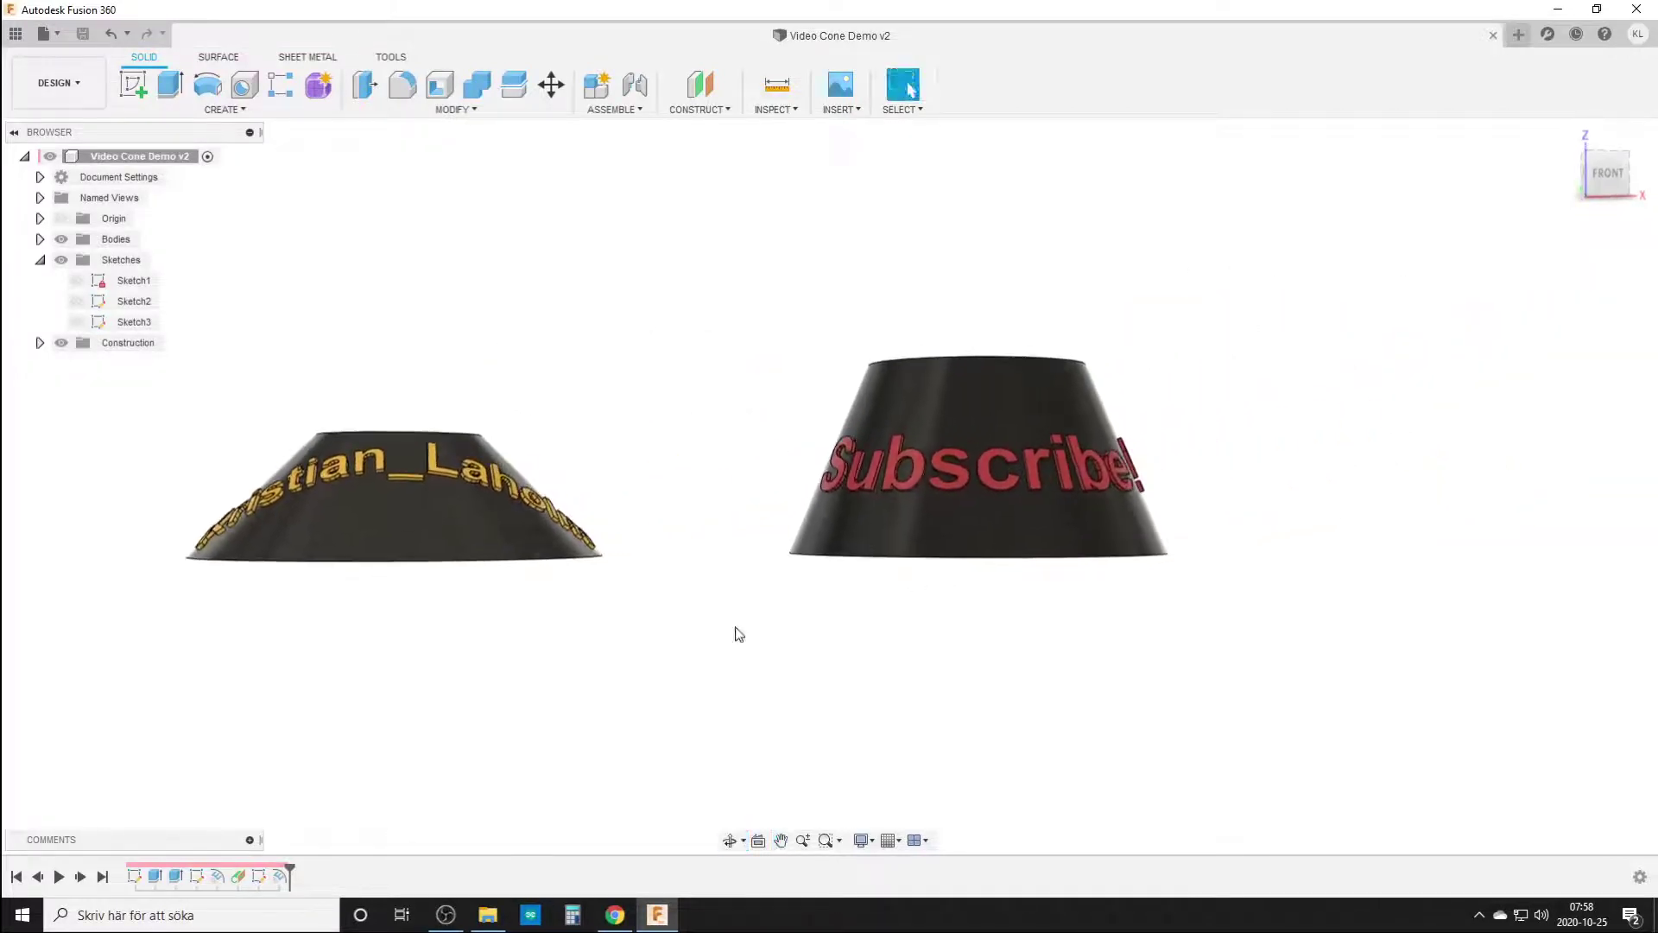
scroll(746, 633, up, 2)
scroll(746, 633, down, 2)
shift+middle_drag(864, 669, 763, 531)
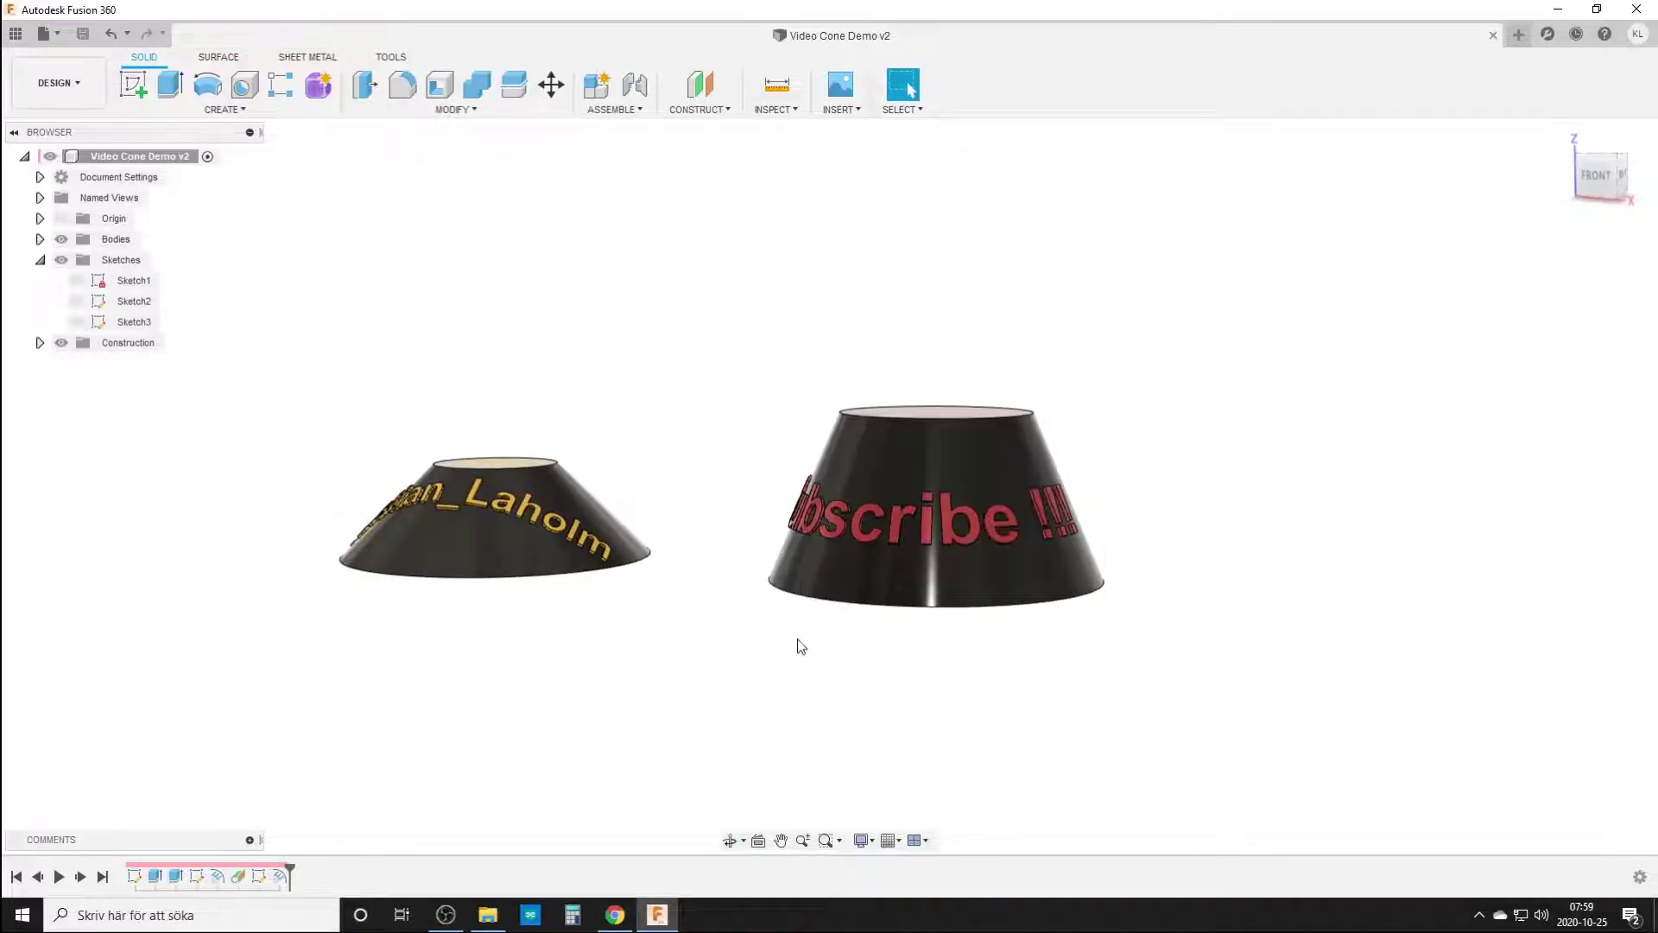
shift+middle_drag(801, 646, 873, 670)
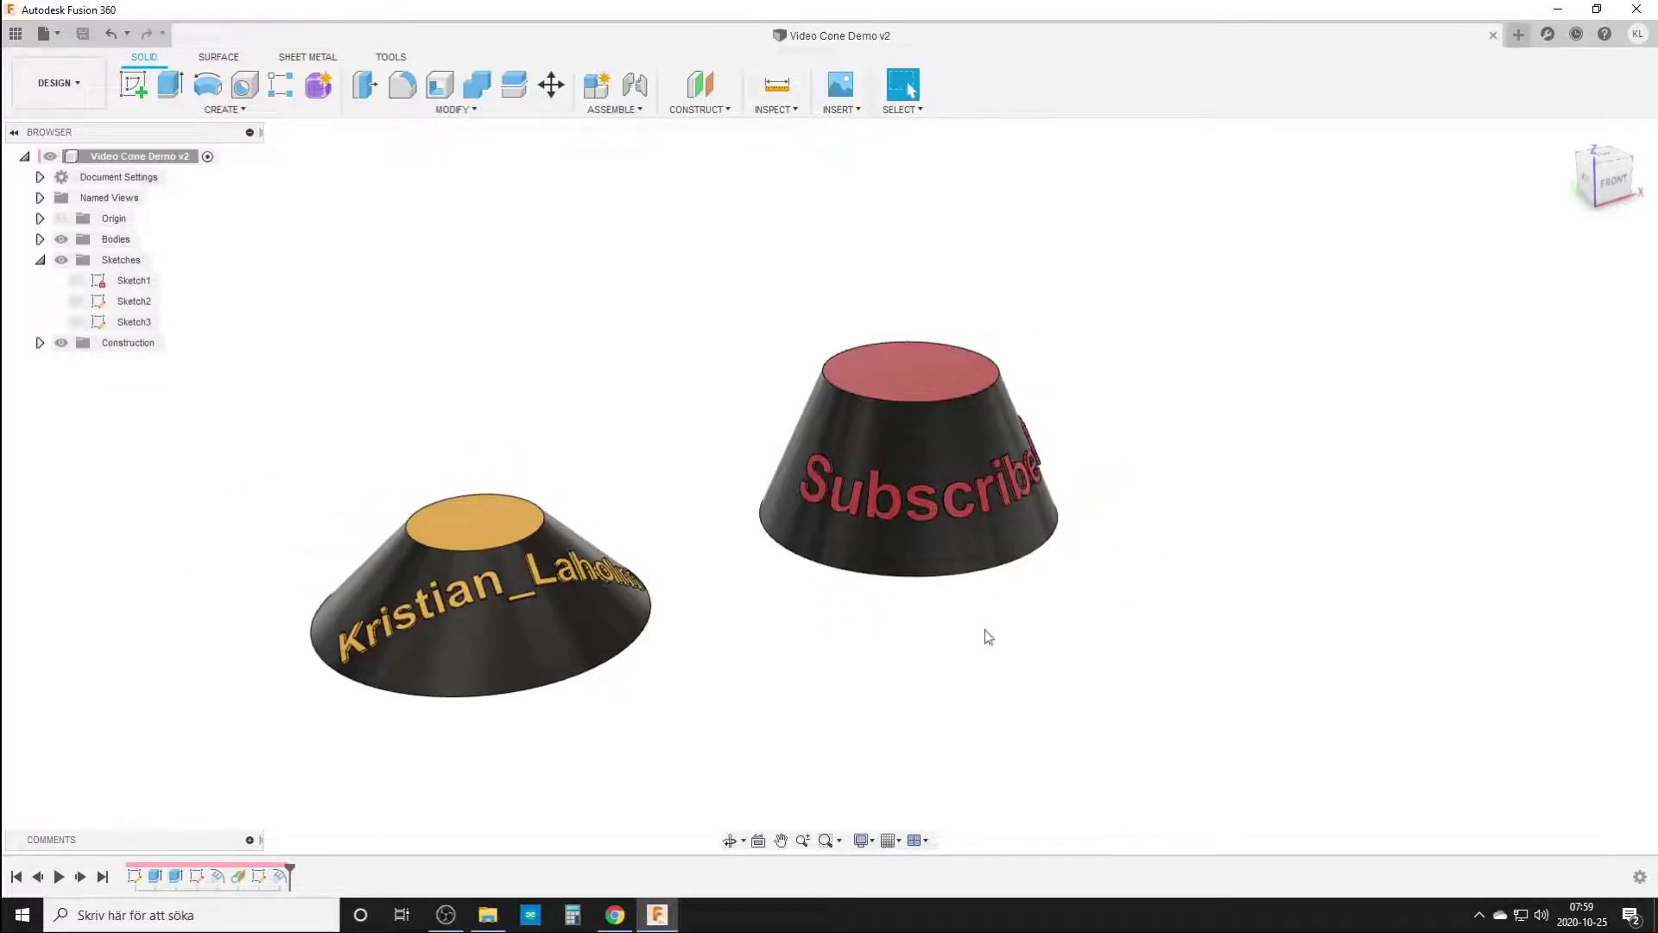
shift+middle_drag(988, 636, 899, 665)
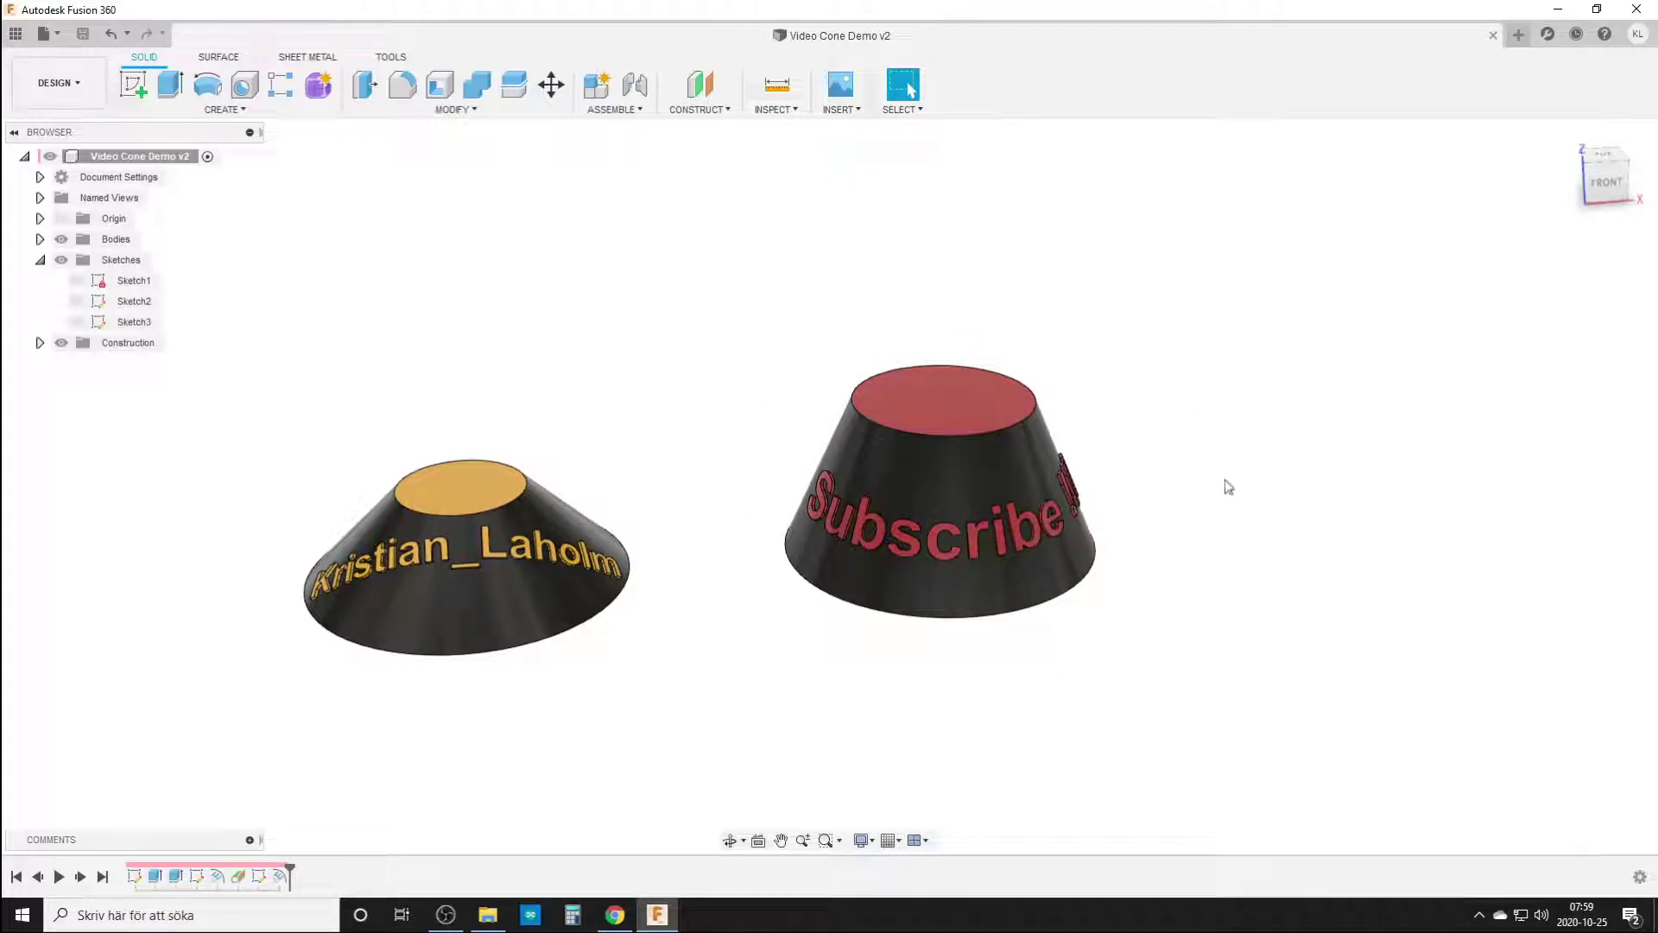
- Start a new design and sketch a 200 mm diameter circle centred on the origin of the horizontal plane
click(1517, 36)
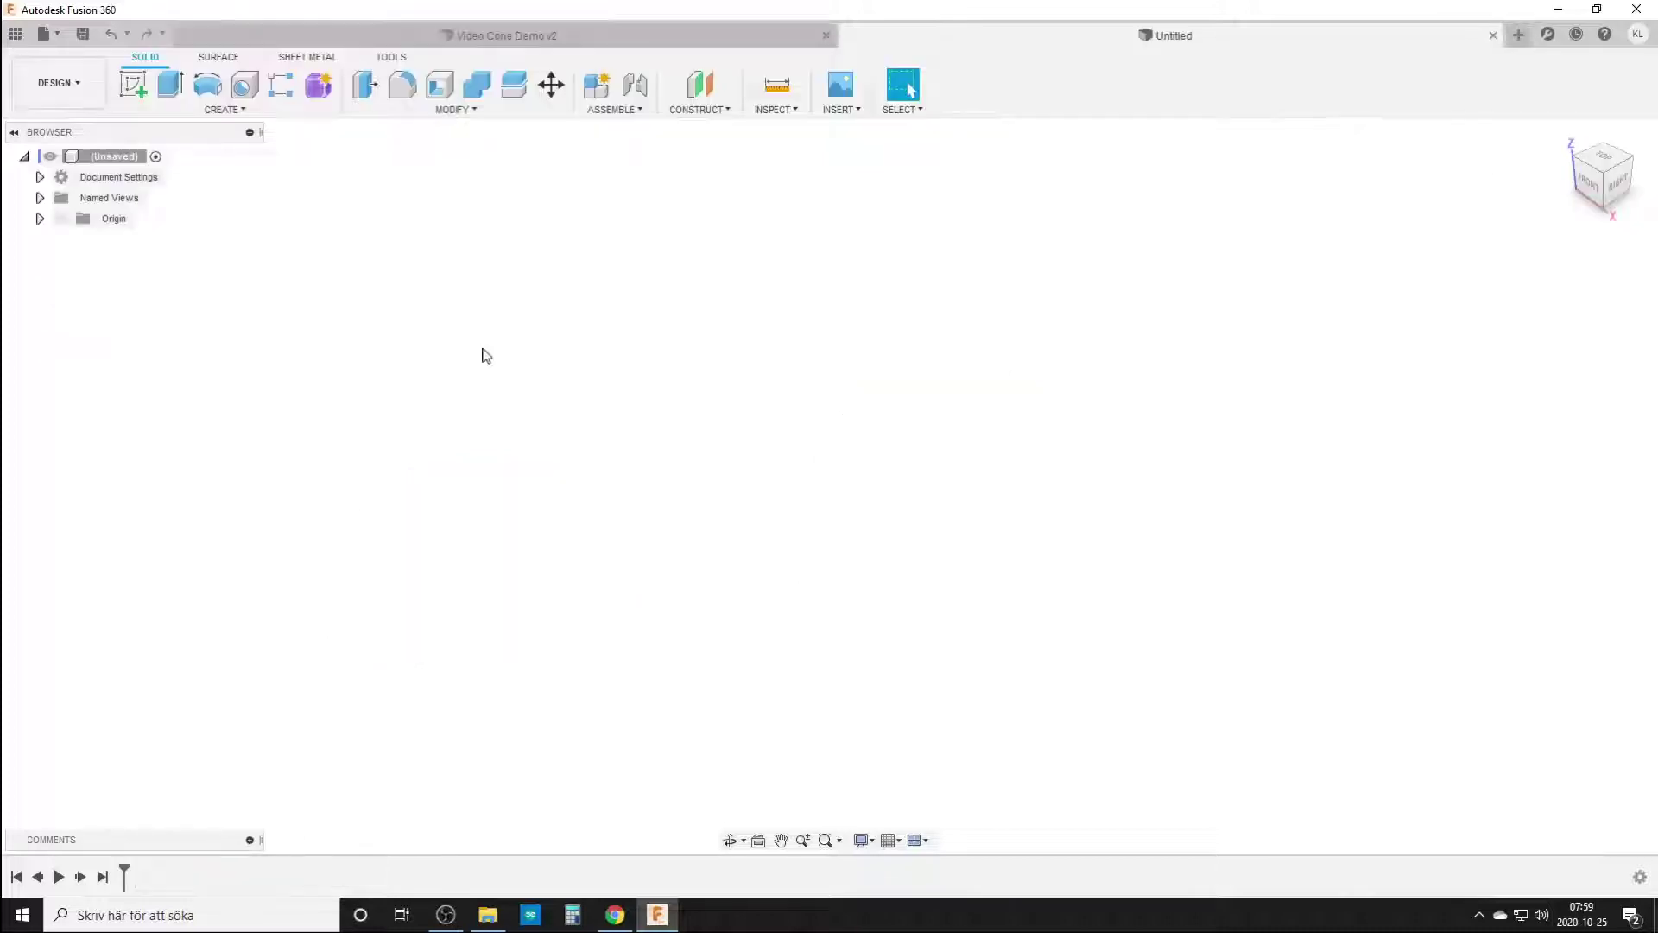
click(137, 85)
click(908, 494)
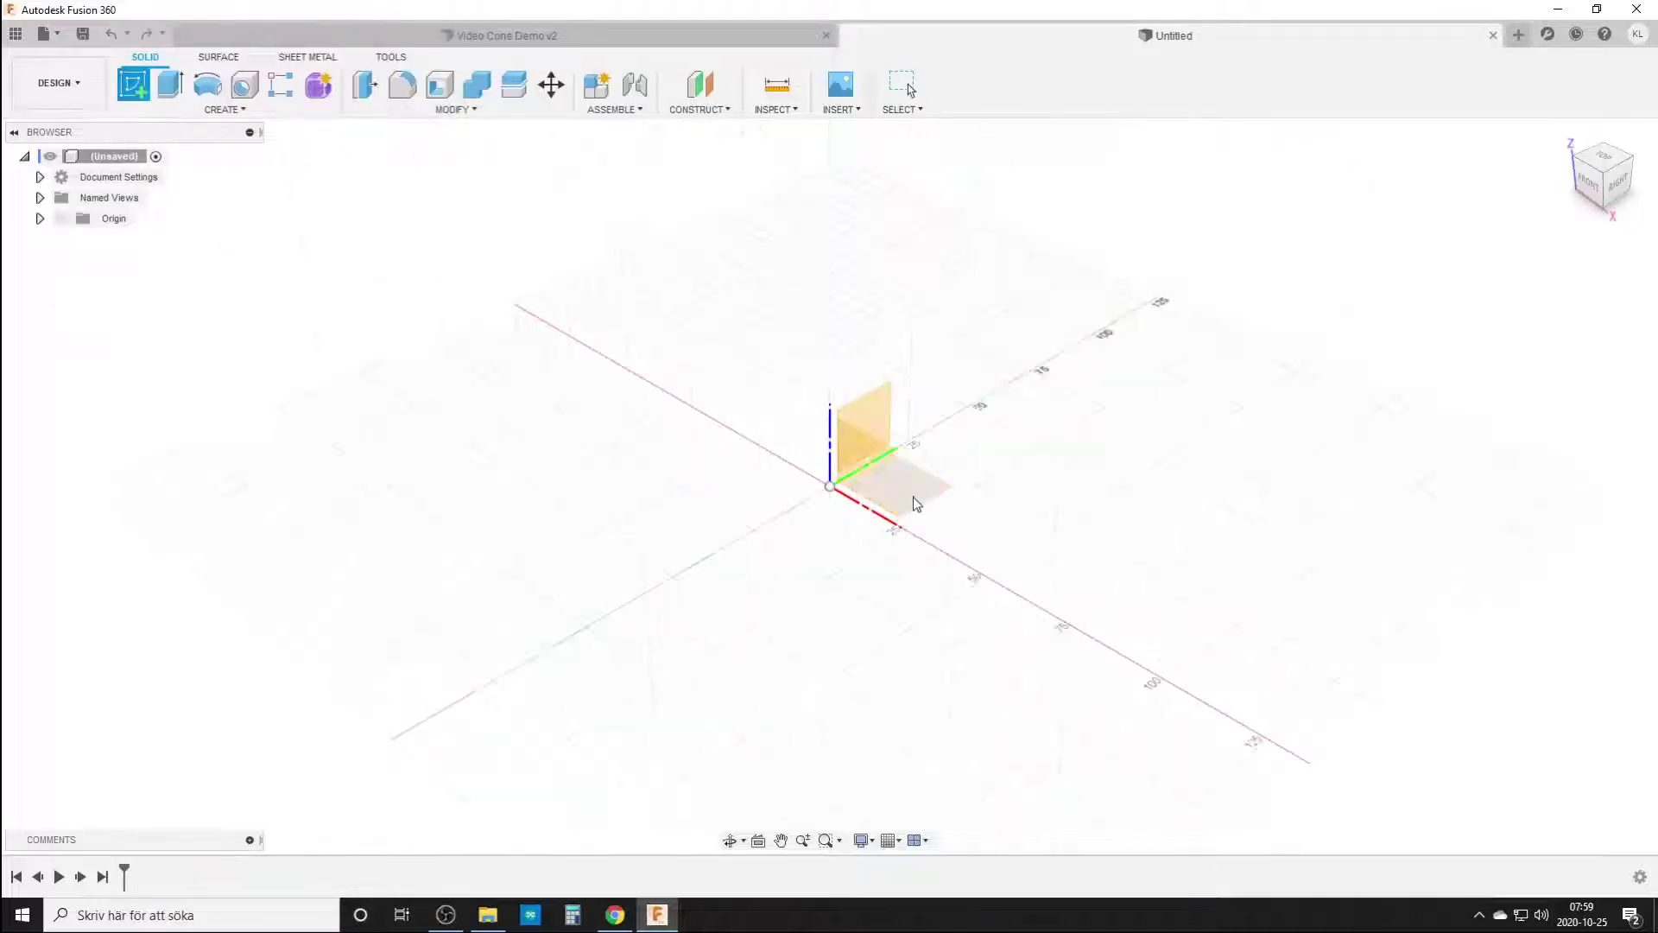
key(c)
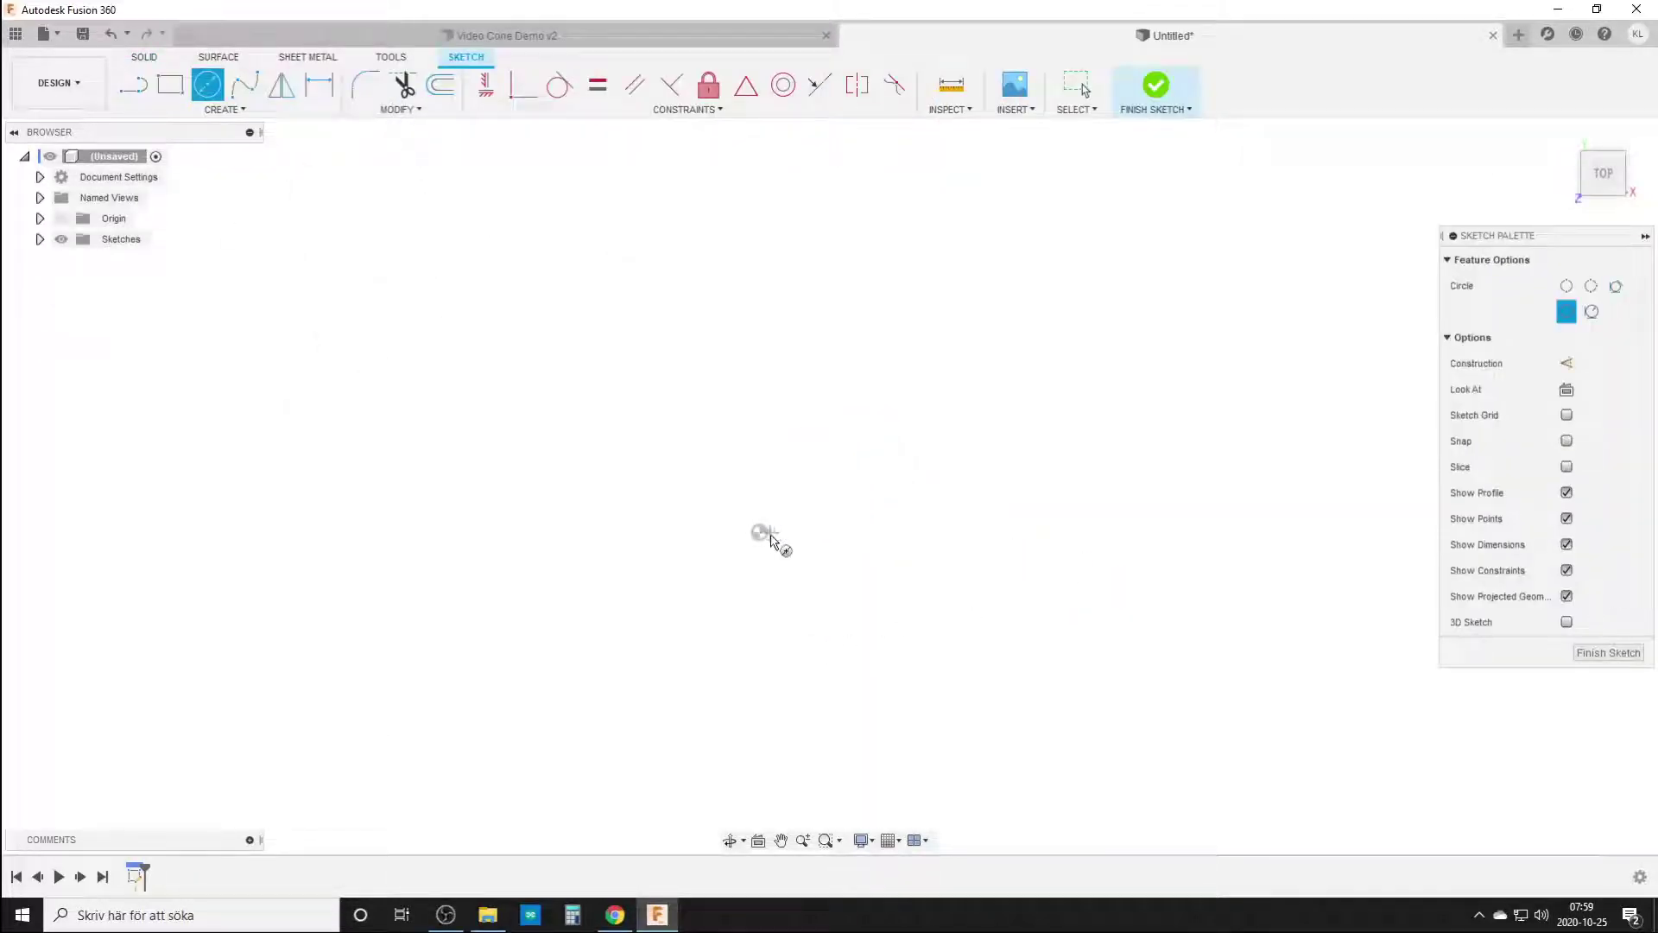
click(759, 531)
text(200)
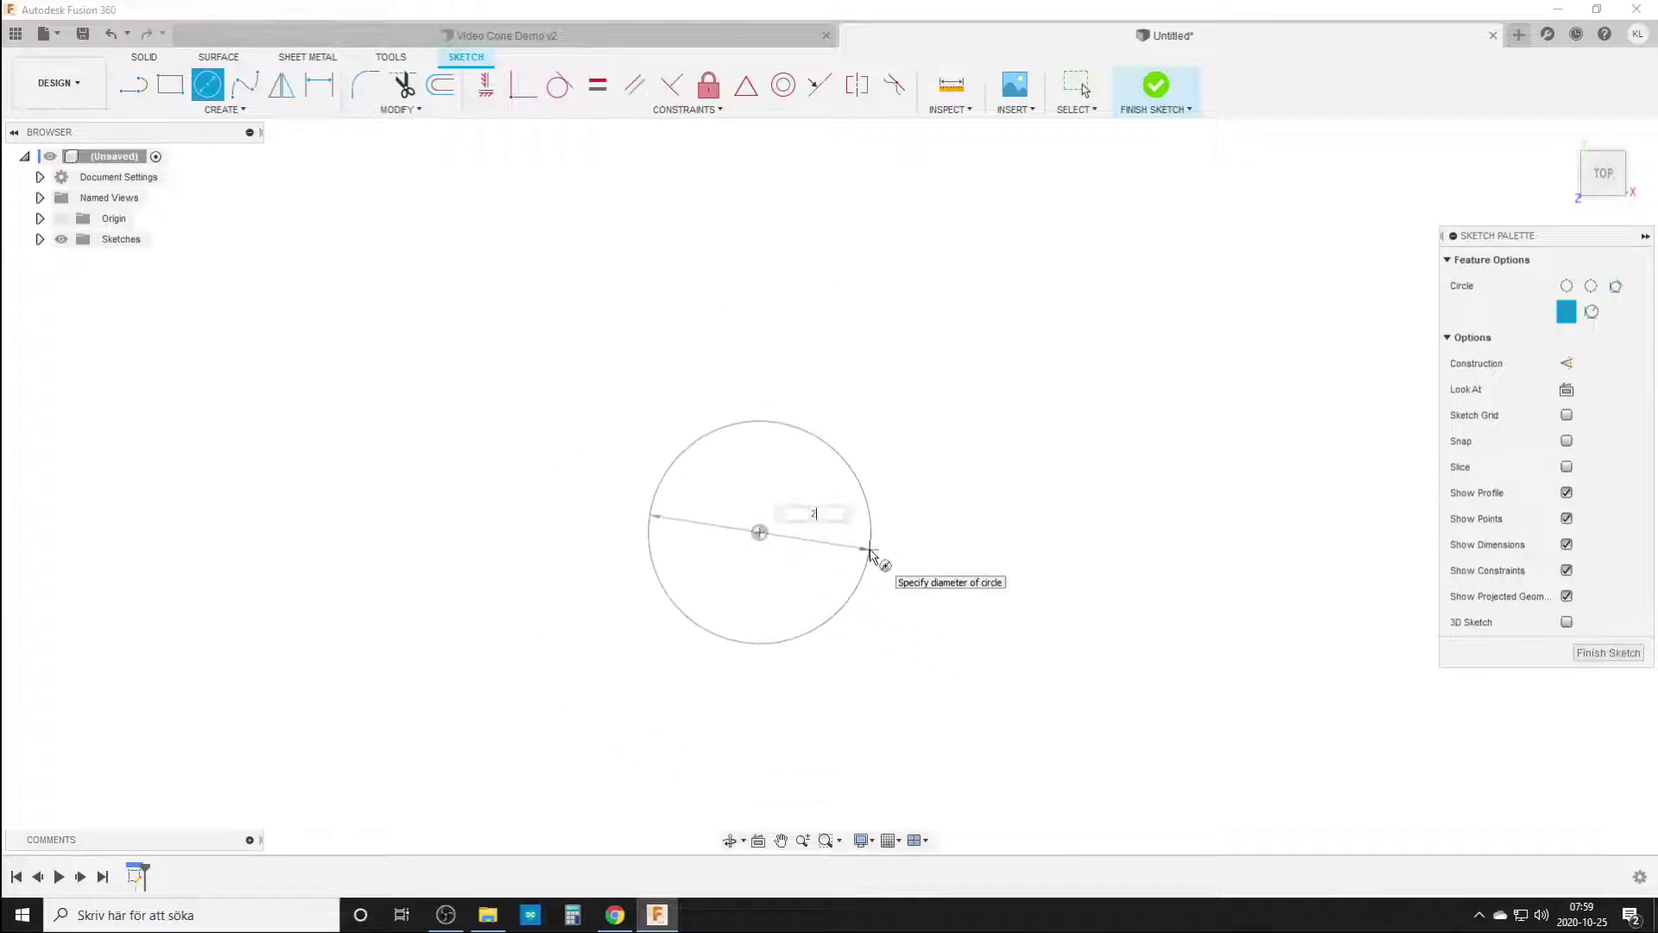
key(Return)
- Extrude the circle 75 mm upward as a new body with a taper angle of -25 degrees
shift+middle_drag(1507, 635, 1246, 587)
text(e)
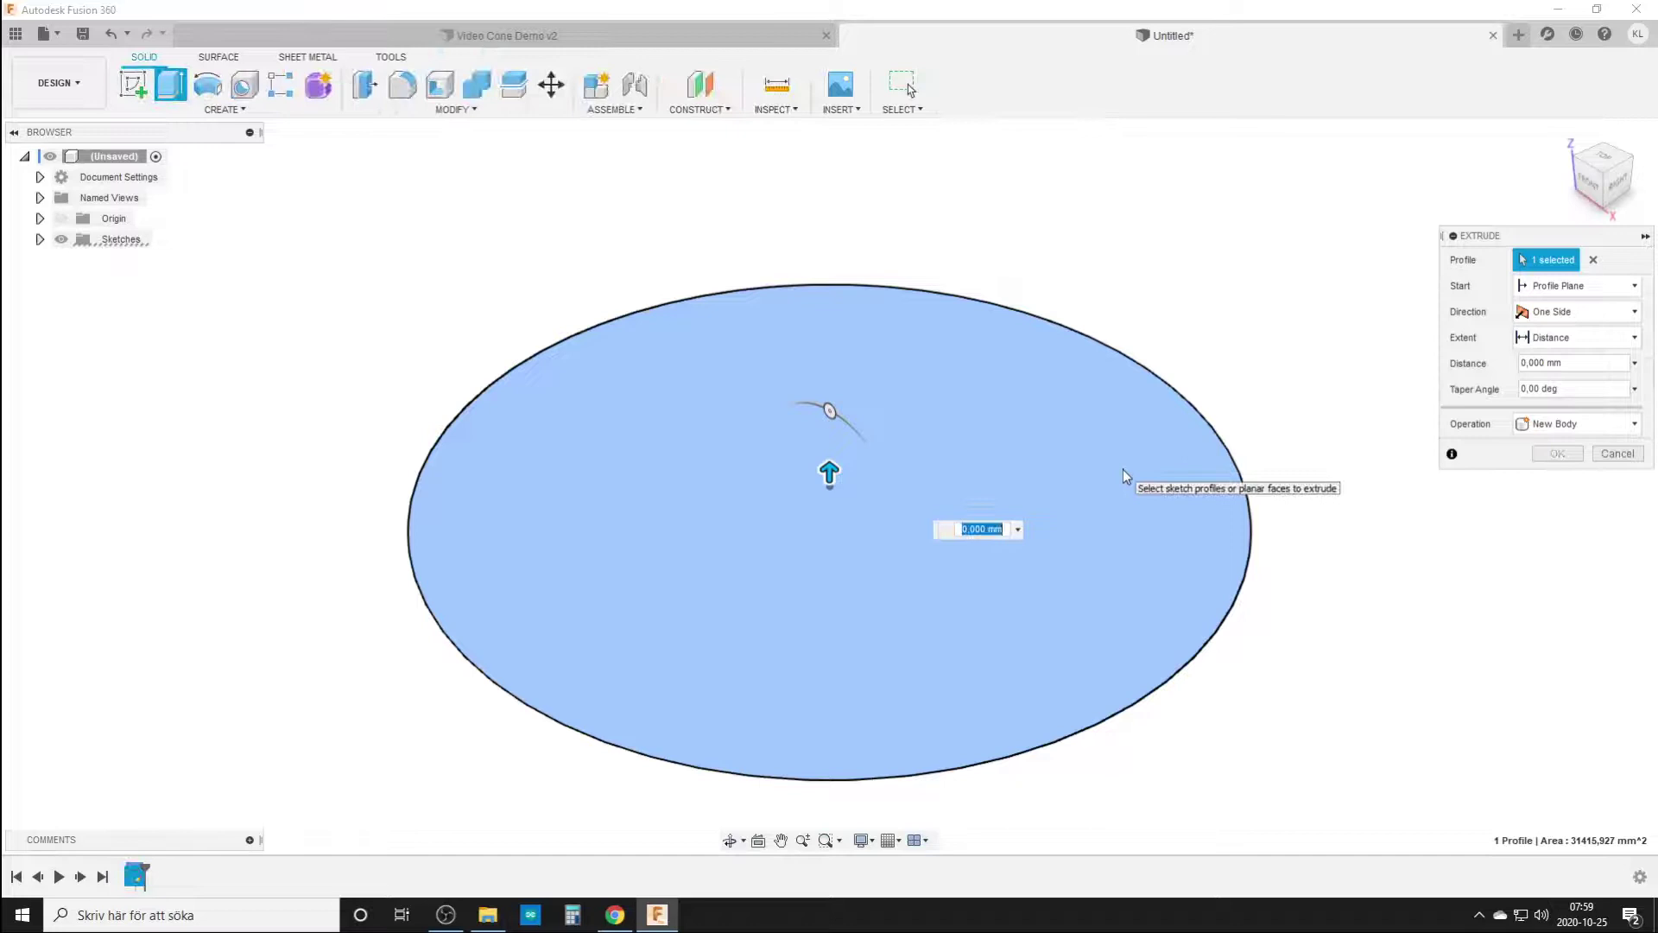
text(75)
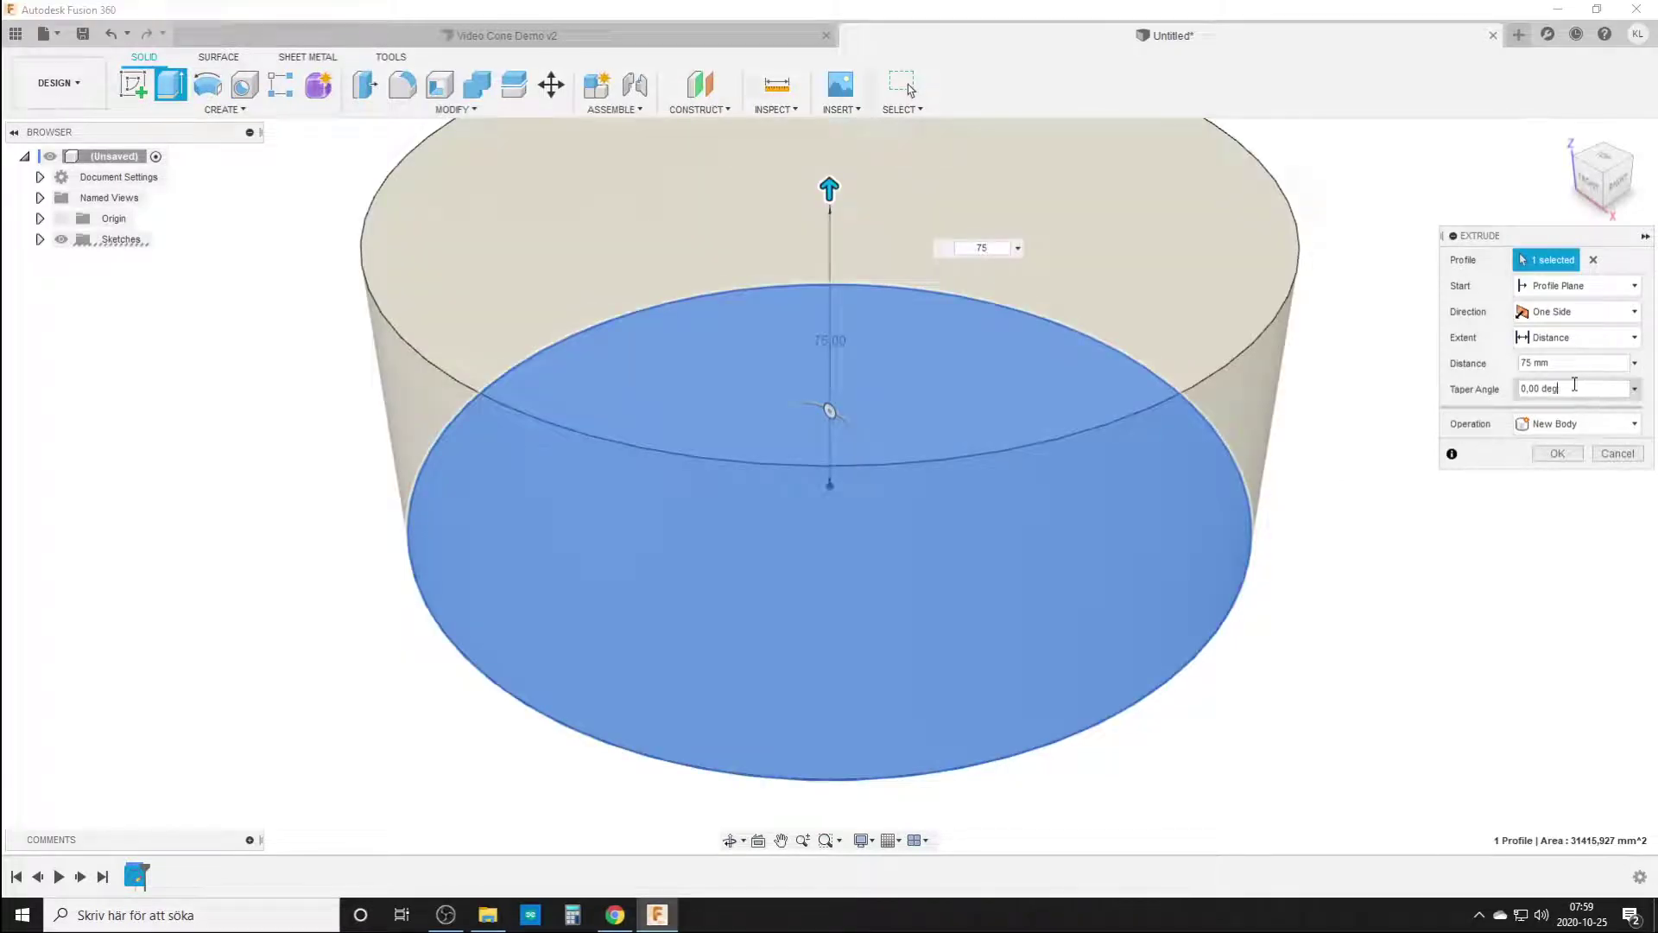
drag(1574, 384, 1445, 386)
text(-)
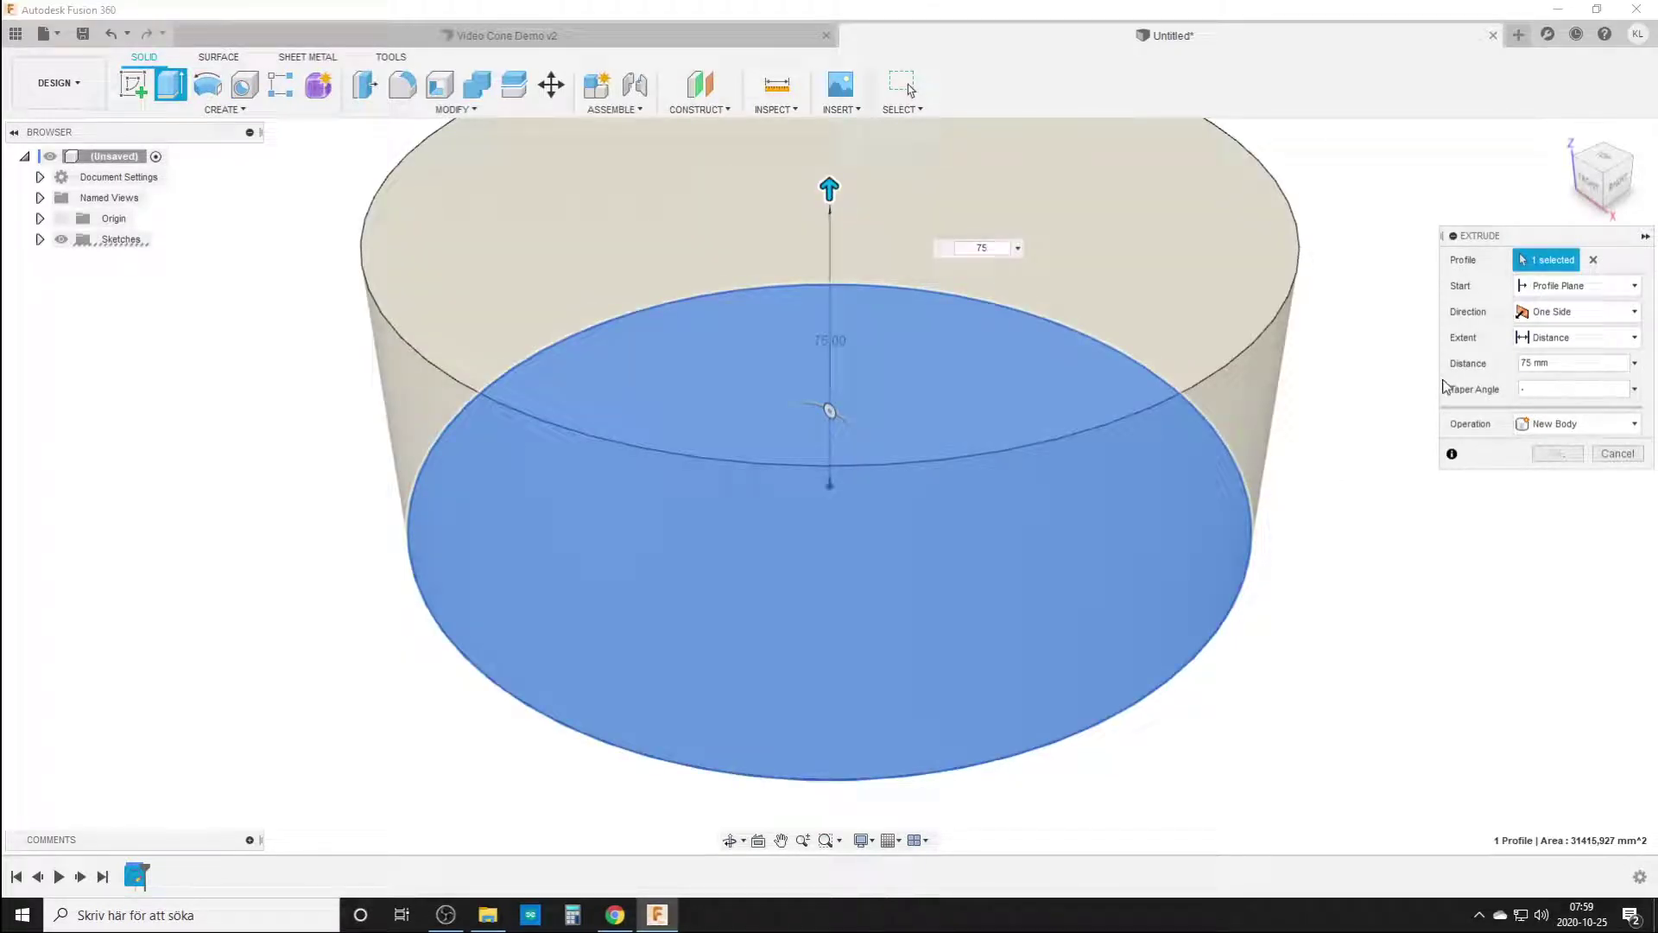
text(25)
key(Return)
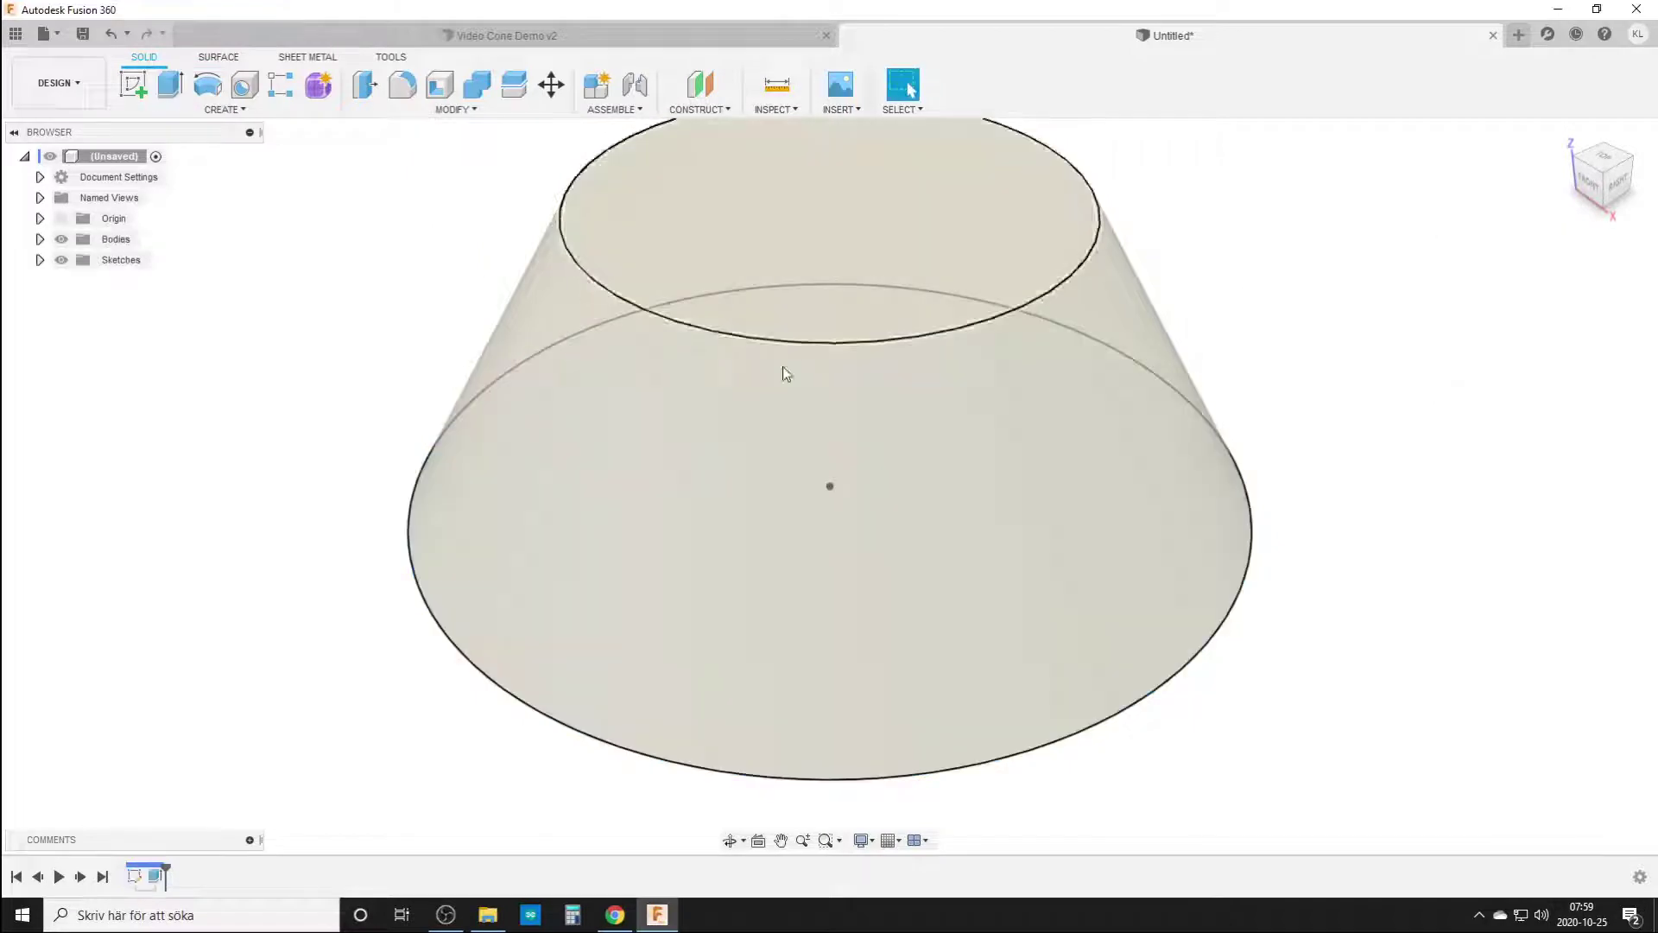
- Hide the cone's base circle sketch, Sketch1, leaving the body shown
scroll(842, 509, down, 5)
shift+middle_drag(822, 581, 922, 542)
shift+middle_drag(679, 427, 467, 511)
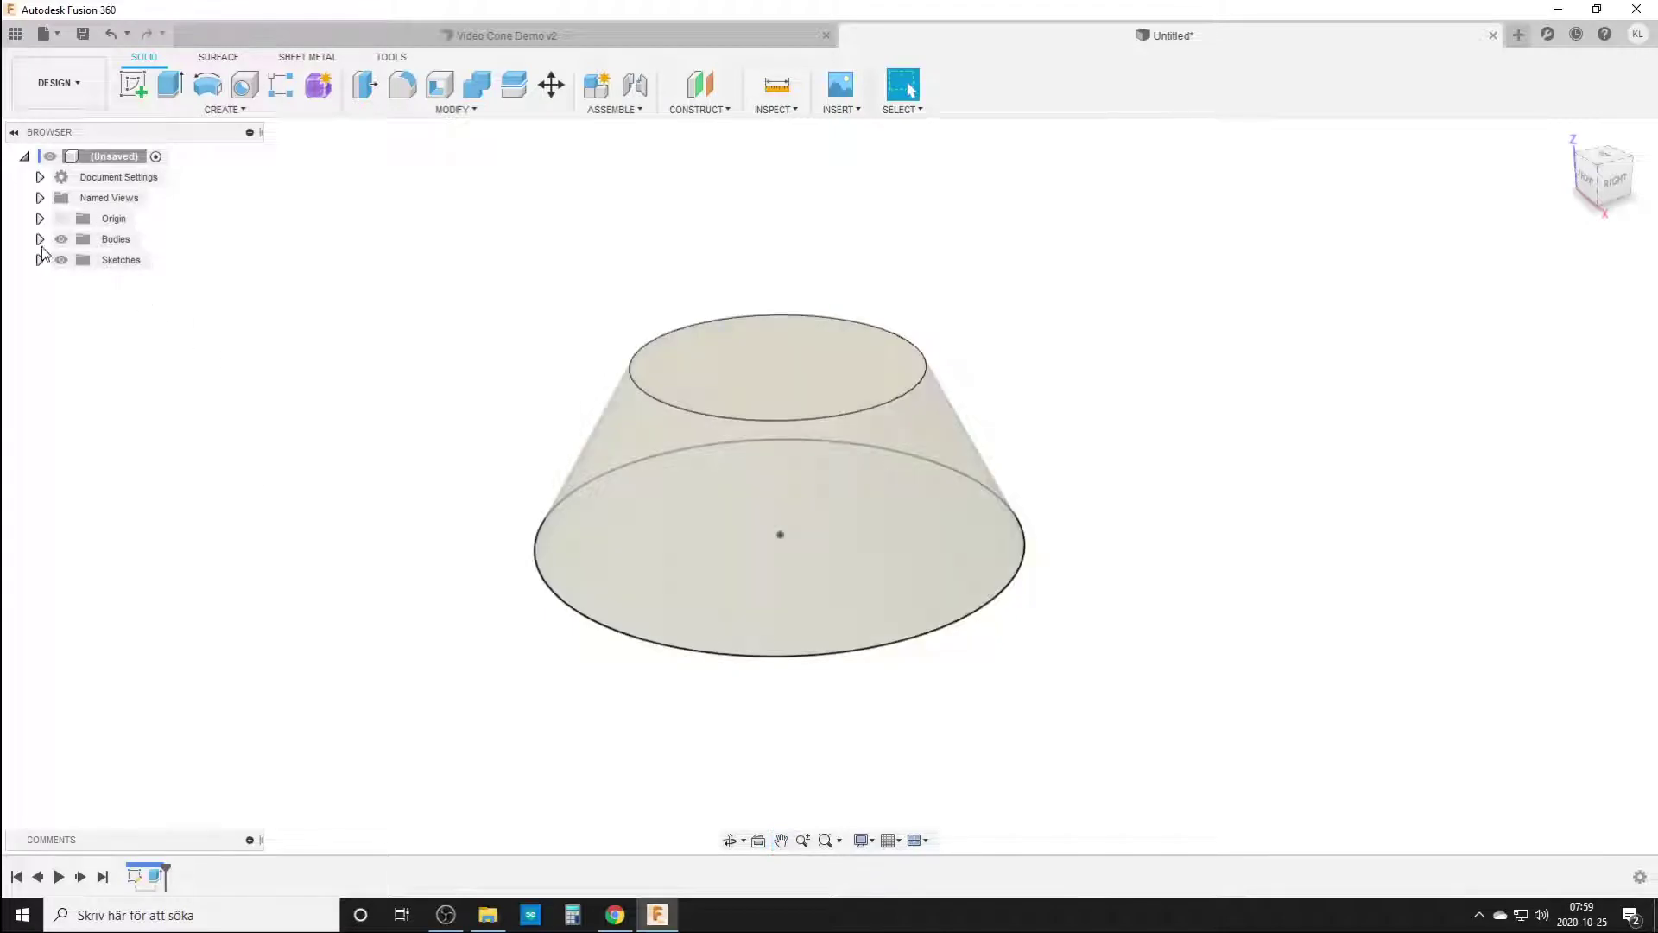
click(40, 239)
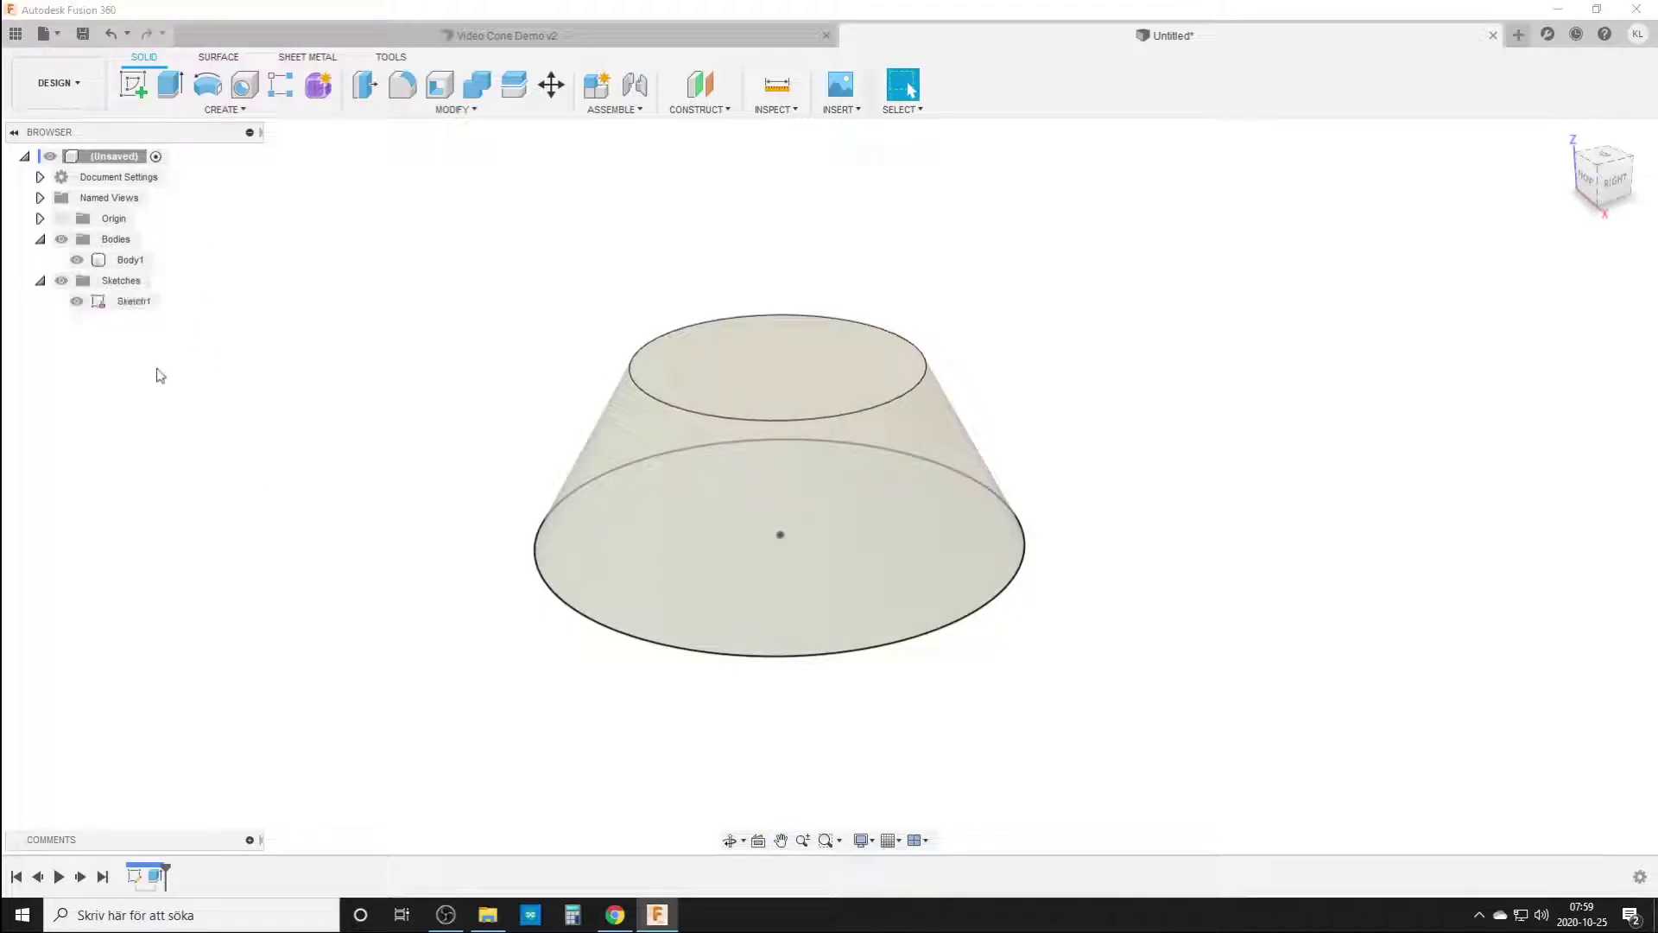
click(77, 301)
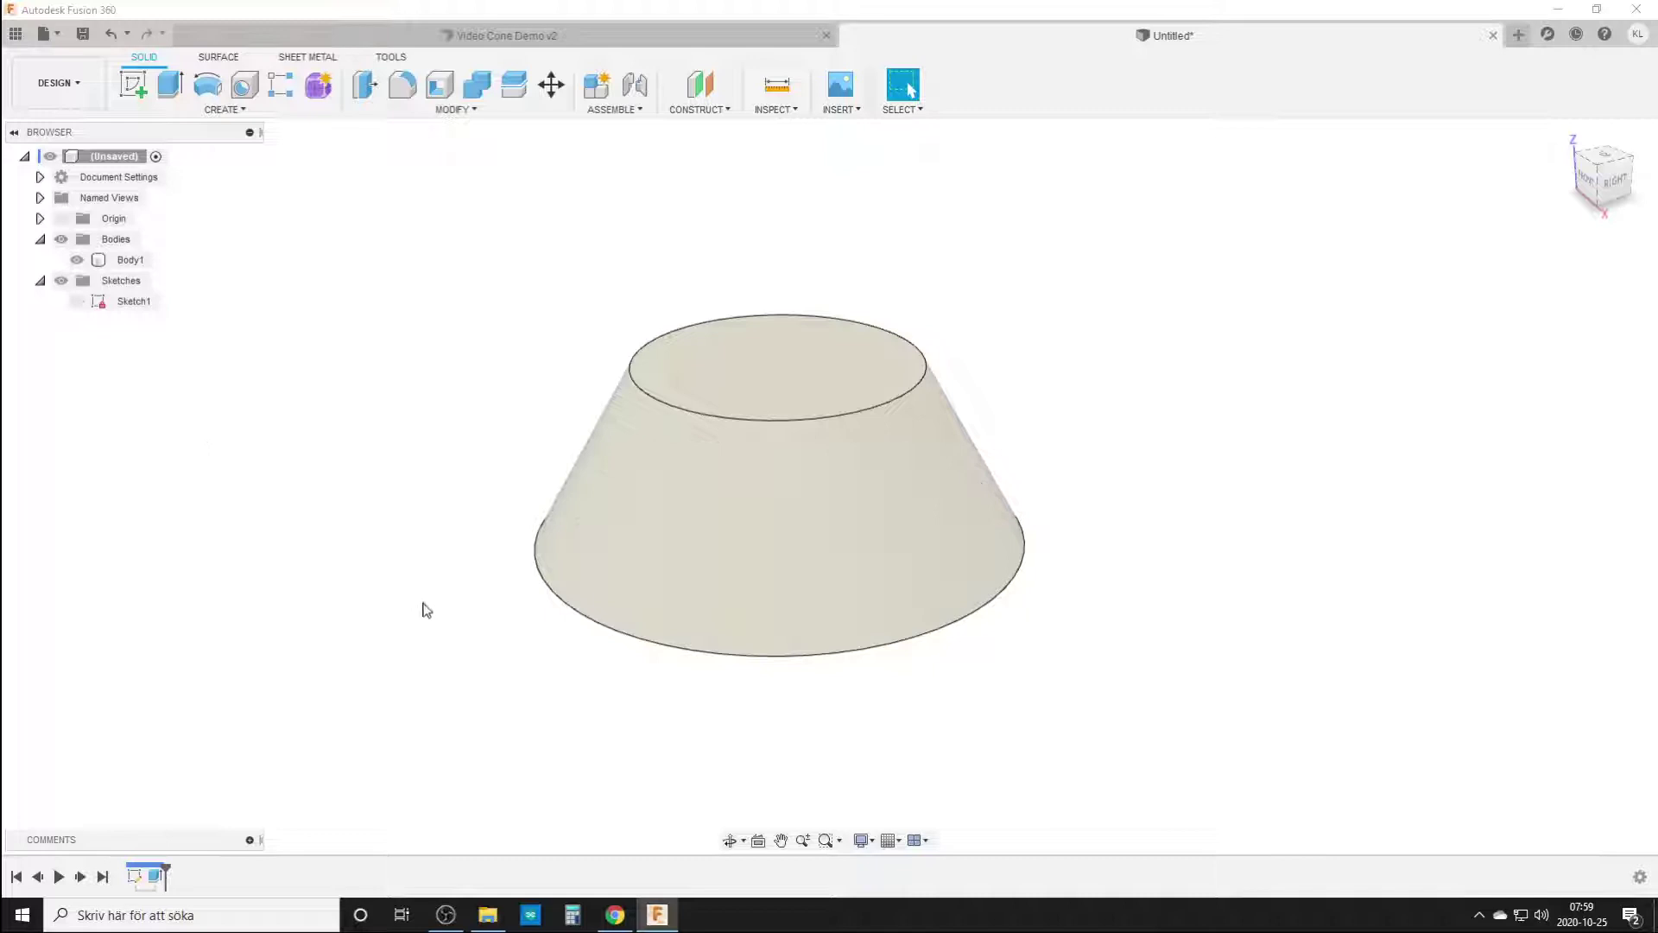
- Create a construction plane tangent to the cone's sloped face at an angle of 0 degrees
shift+middle_drag(662, 566, 495, 499)
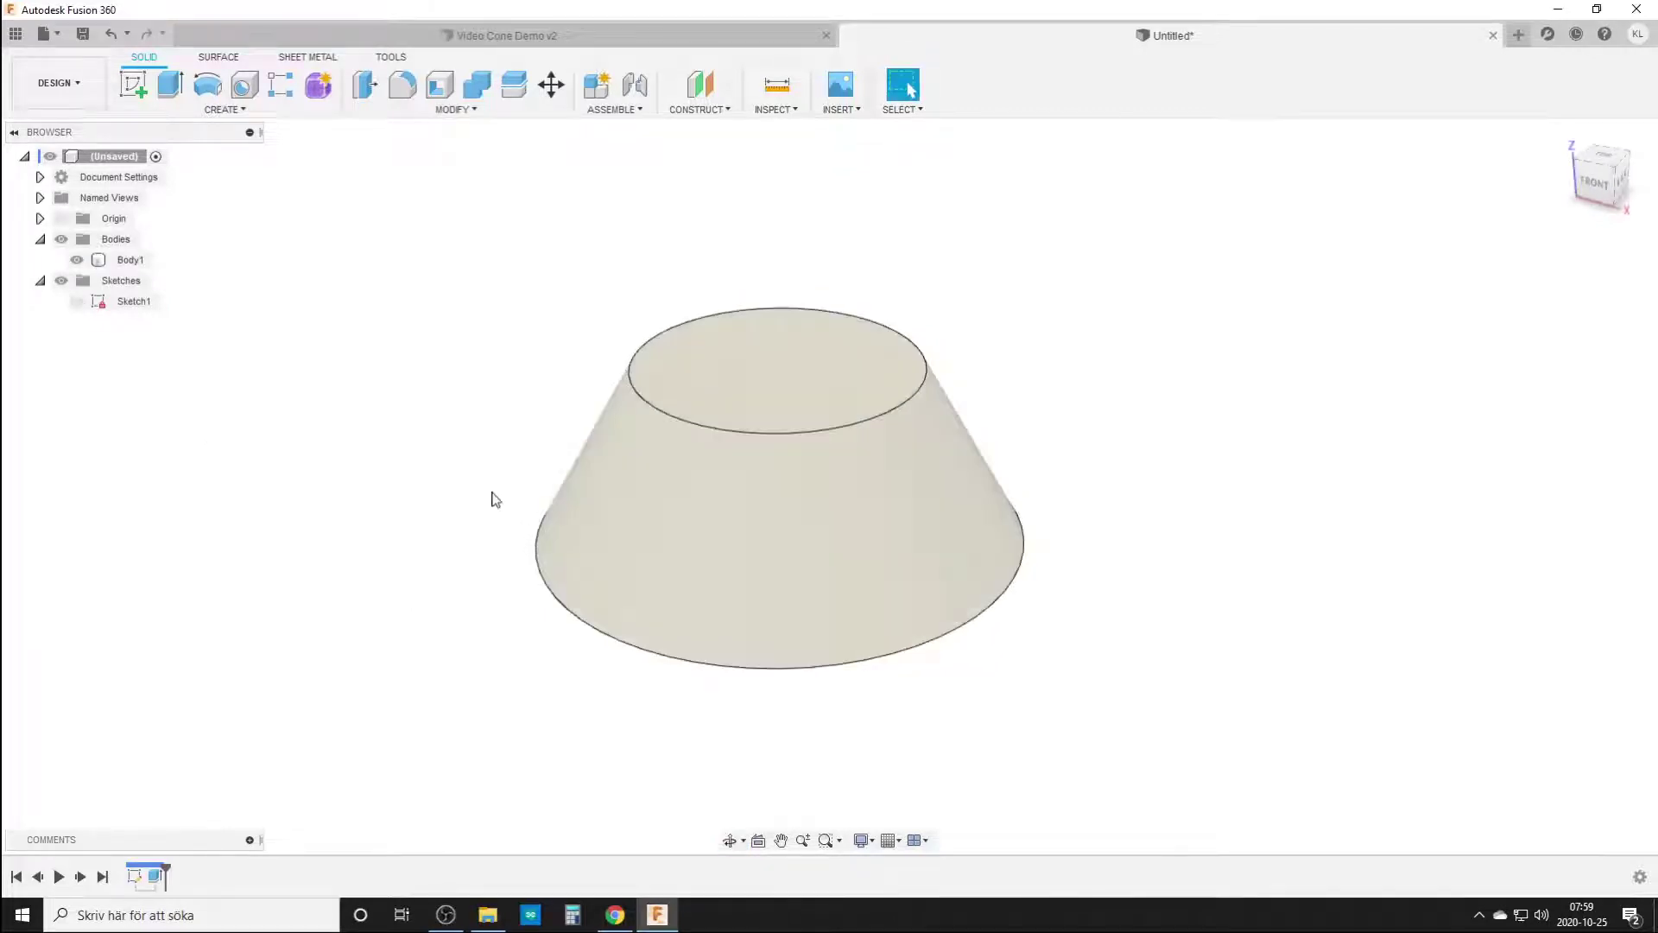
click(699, 109)
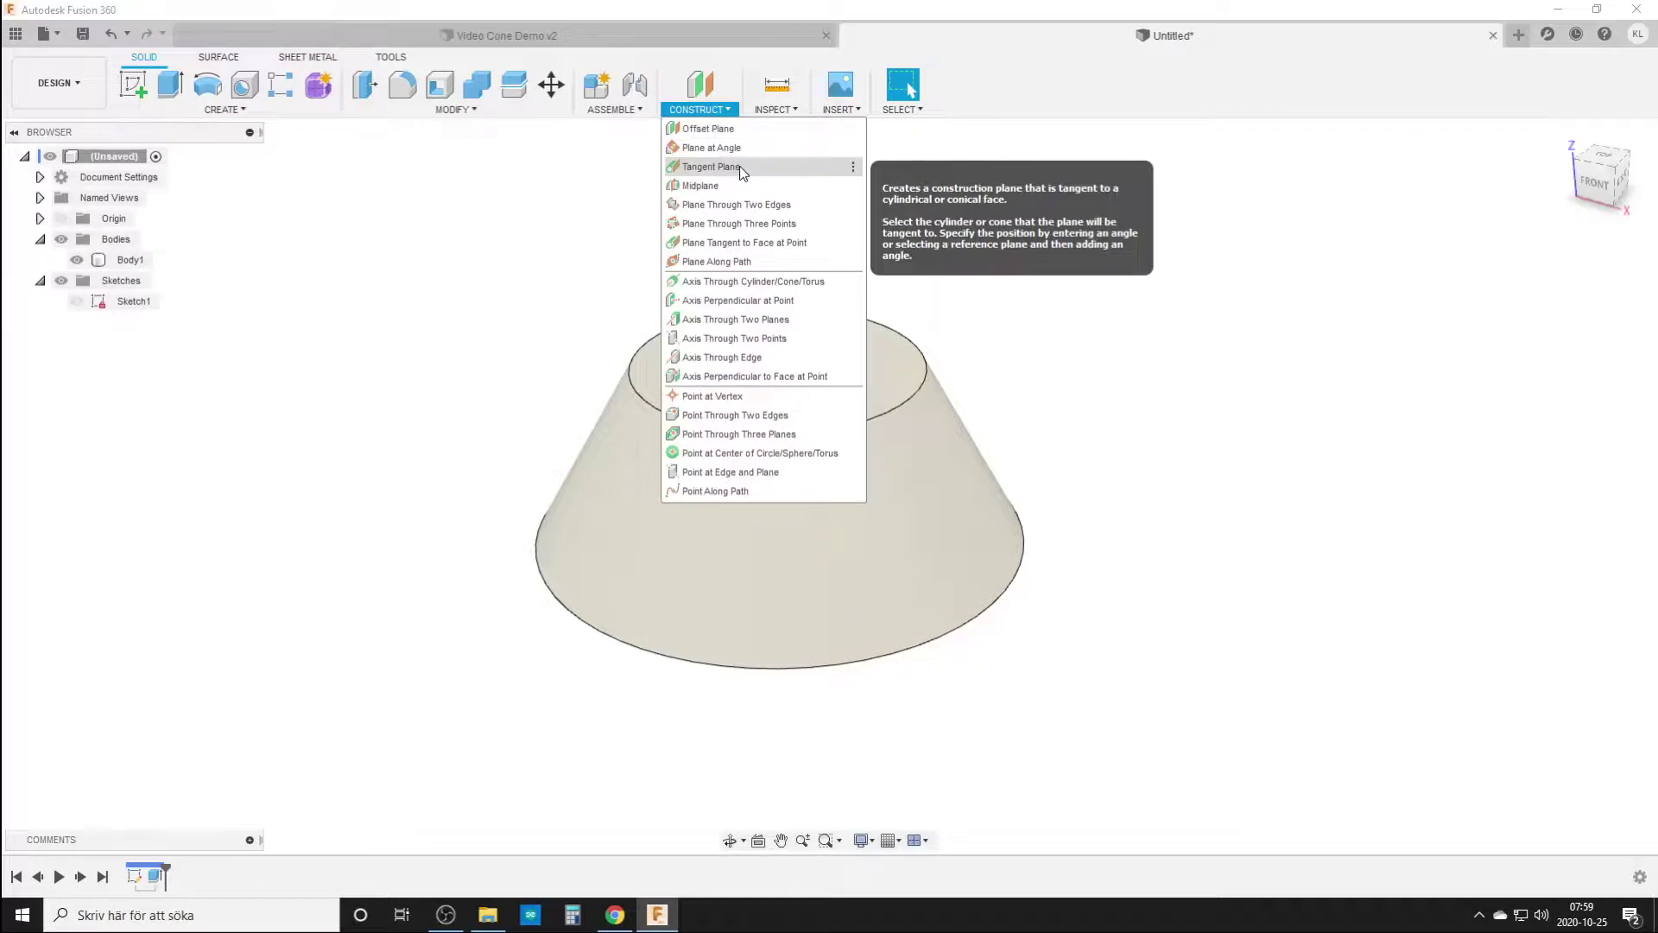
click(740, 166)
click(751, 543)
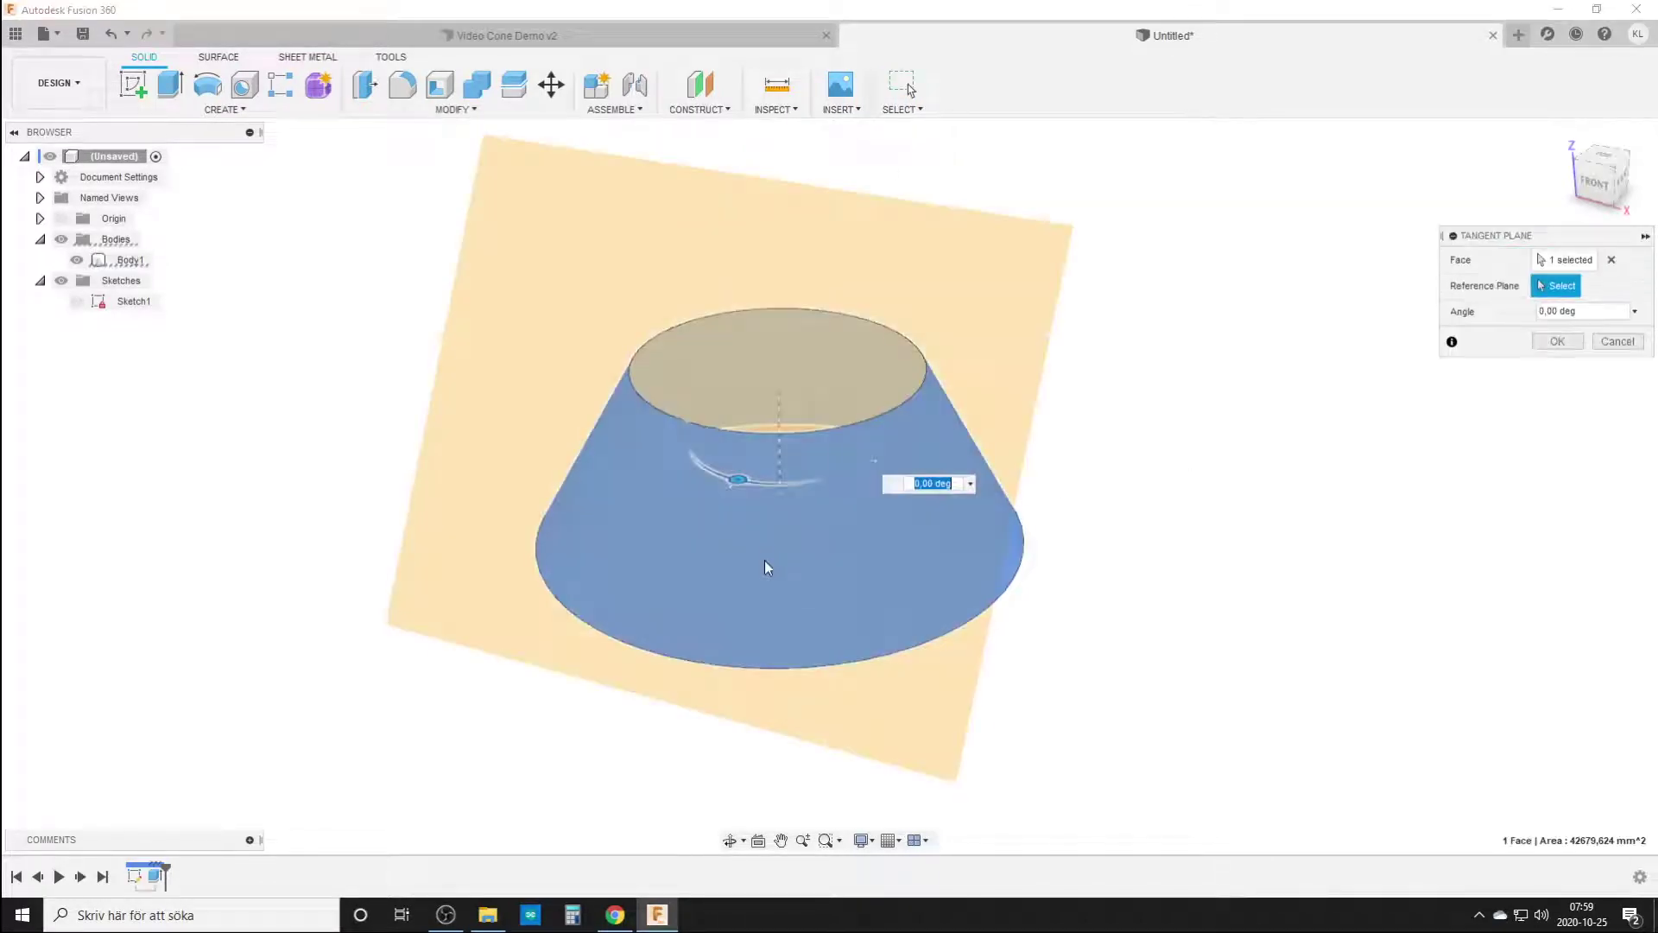
mouse_move(840, 685)
shift+middle_down()
mouse_move(864, 701)
mouse_move(821, 692)
shift+middle_up()
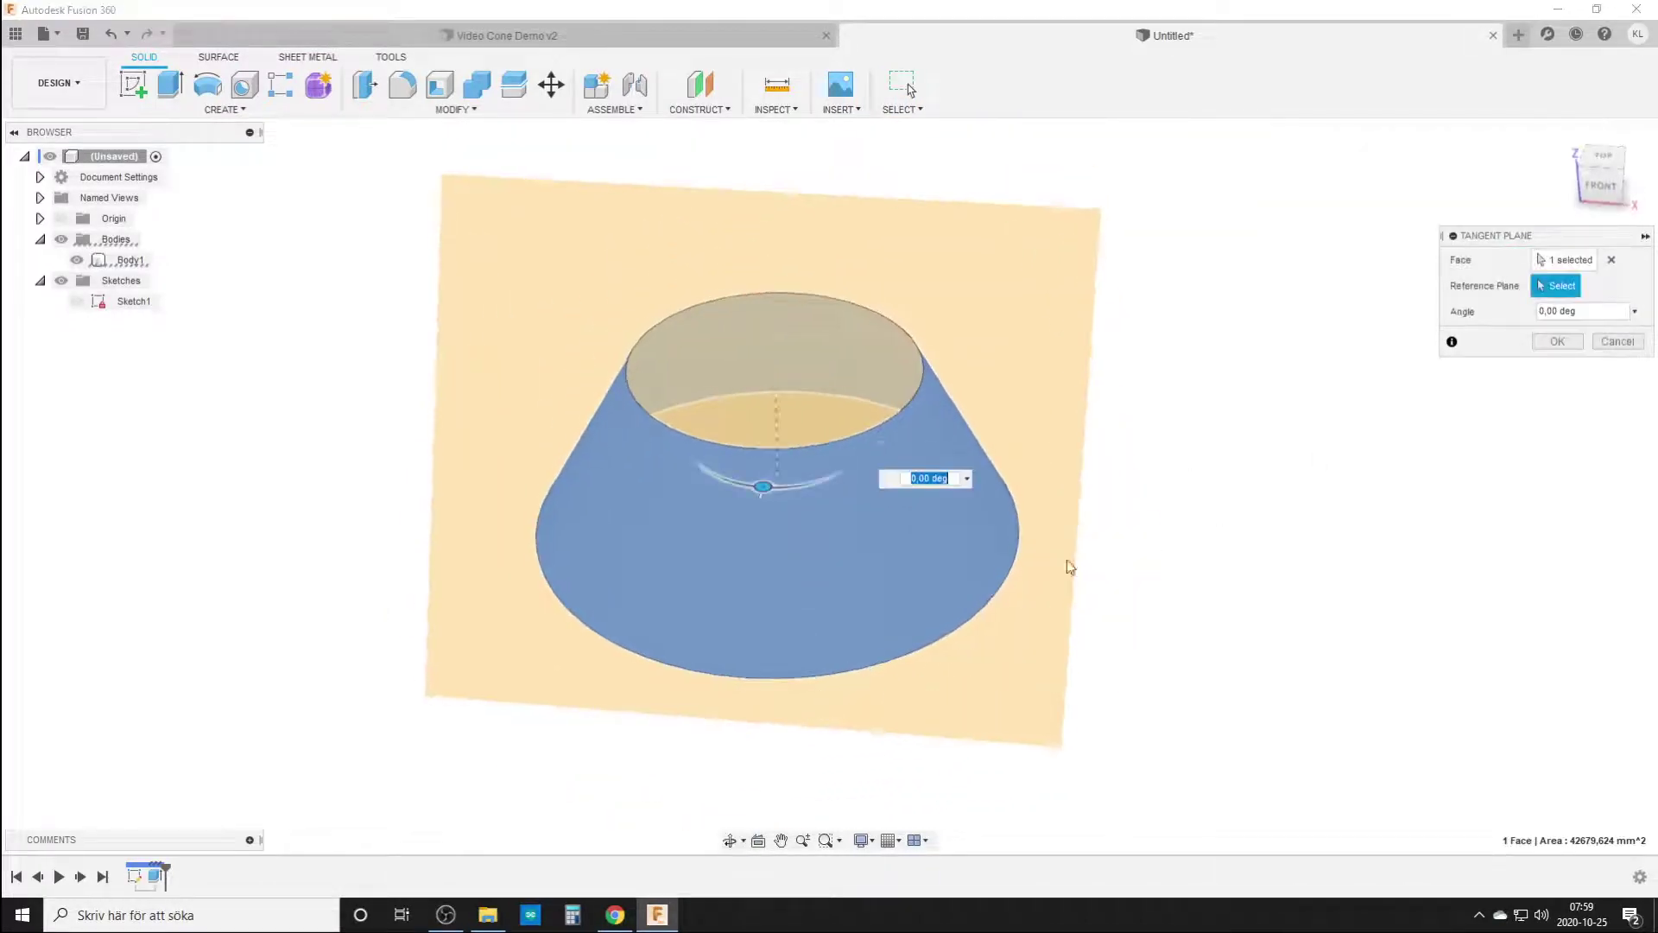
shift+middle_drag(1070, 562, 947, 627)
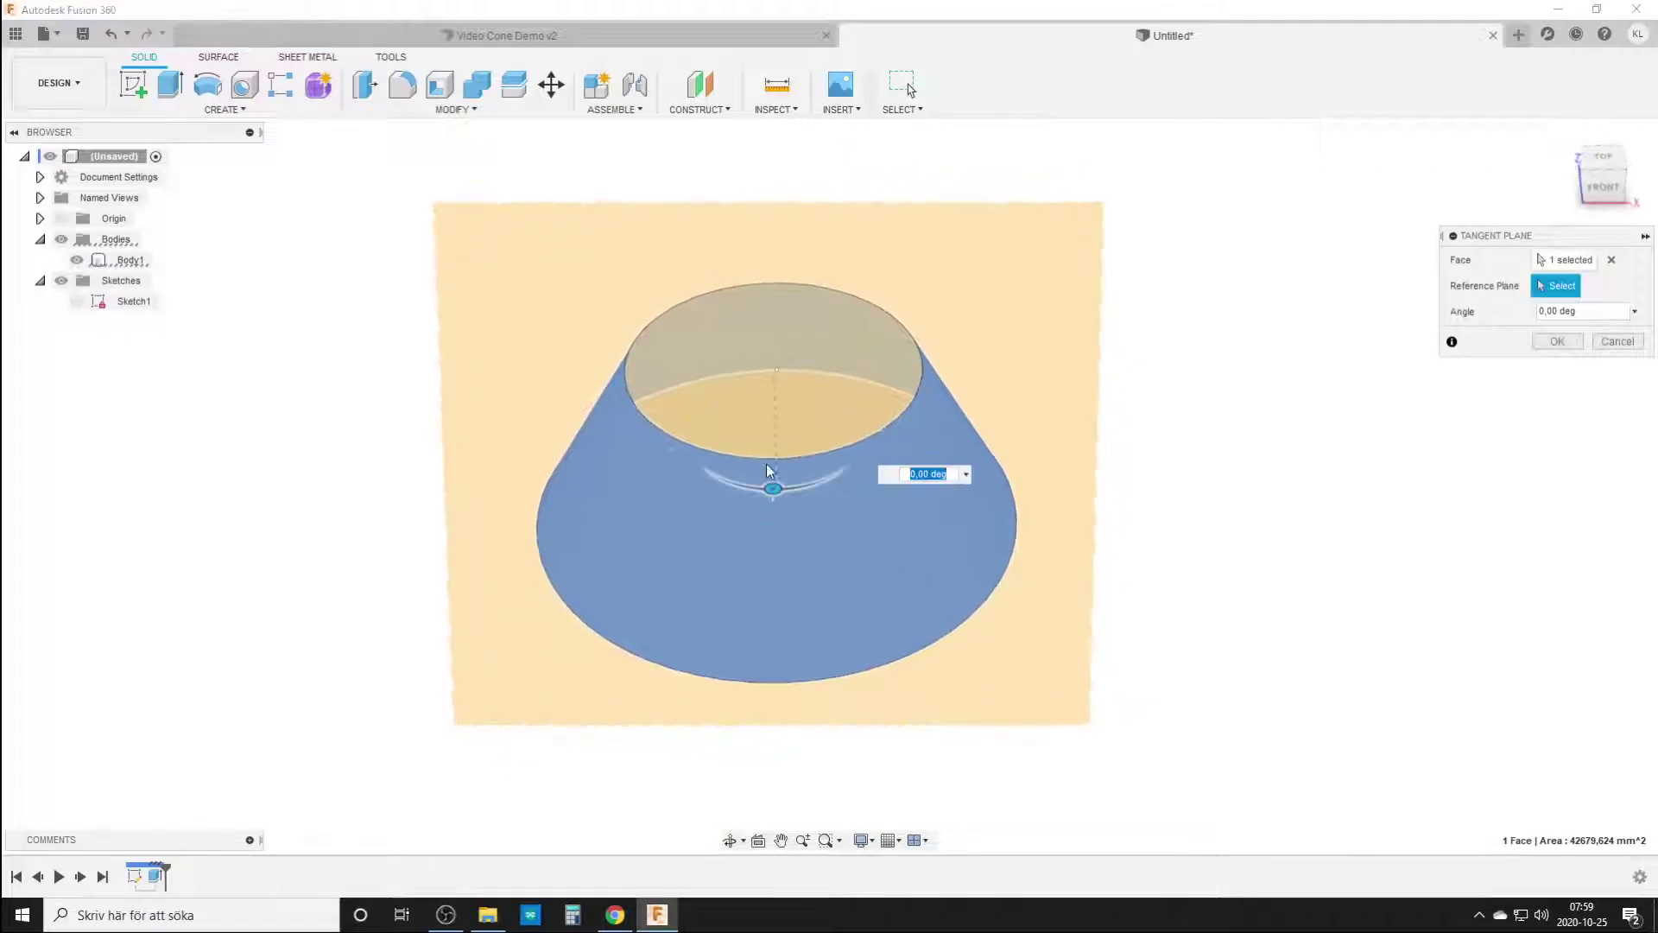
mouse_move(776, 486)
mouse_down()
mouse_move(863, 407)
mouse_move(759, 474)
mouse_move(726, 455)
mouse_move(847, 438)
mouse_move(784, 488)
mouse_up()
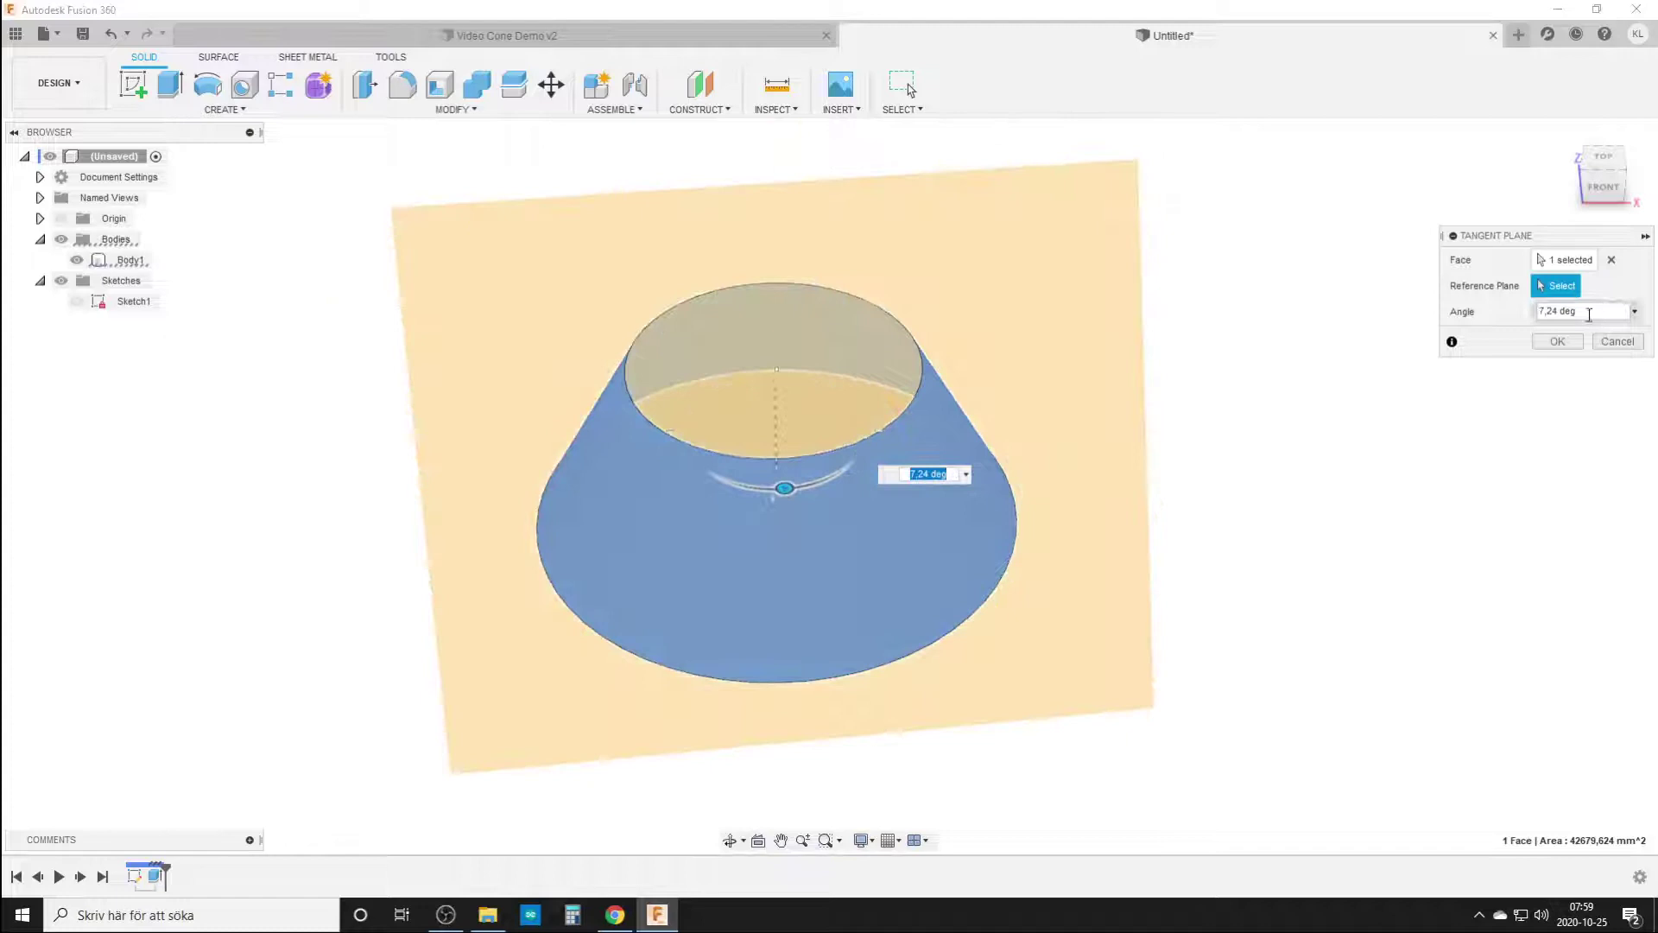
click(1595, 313)
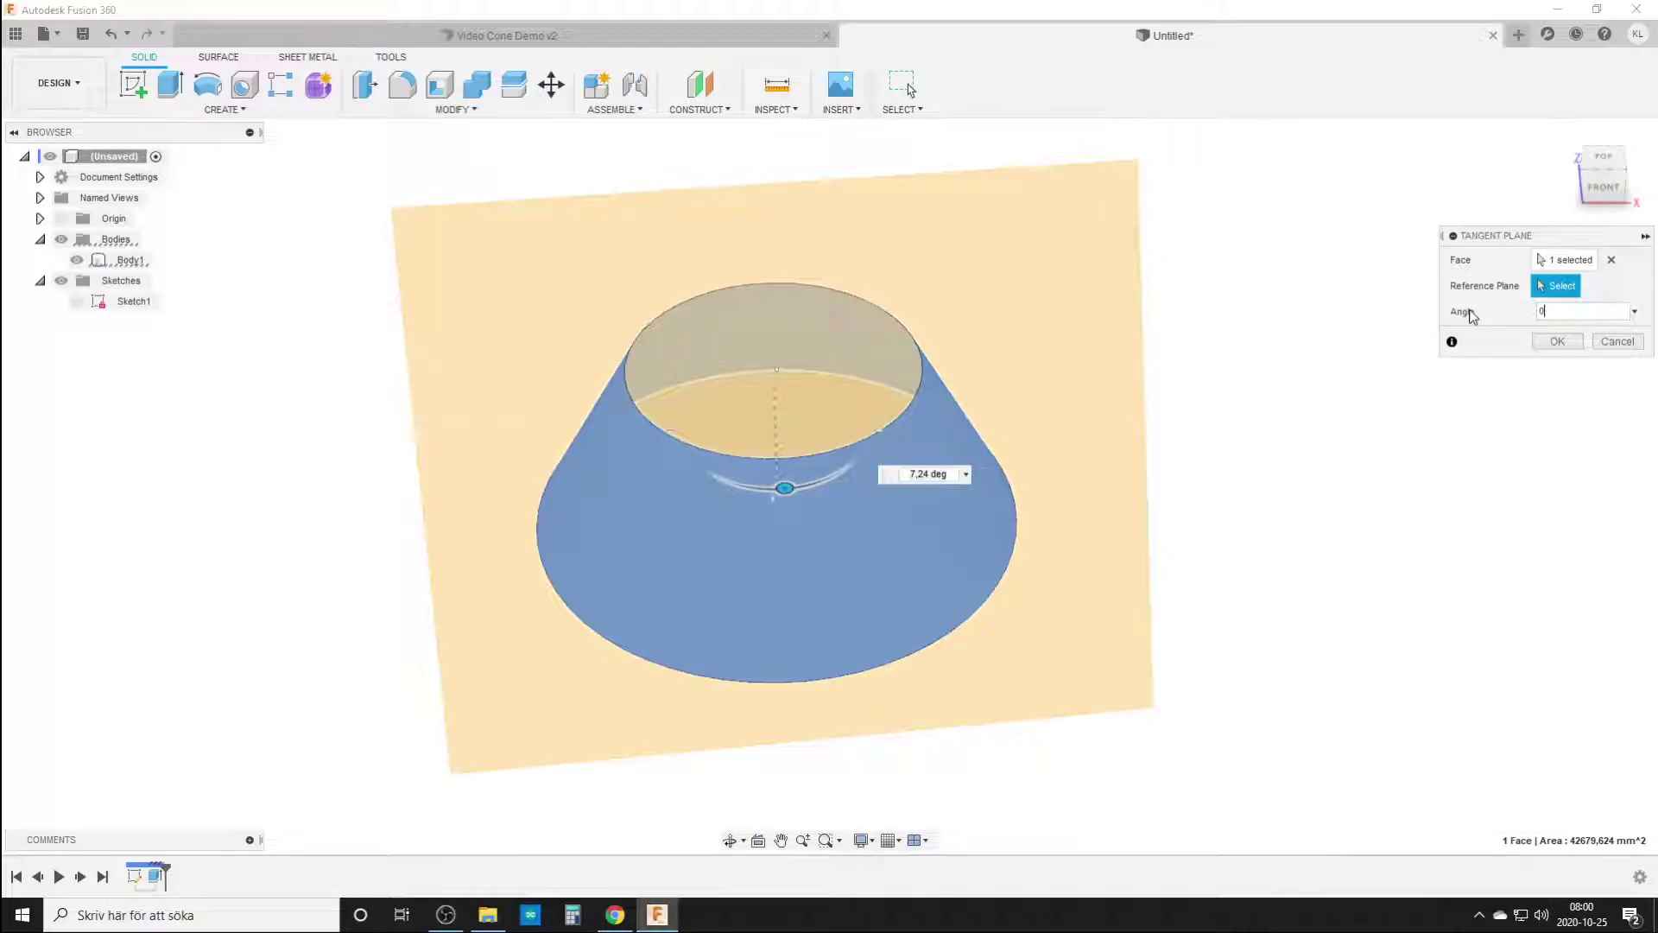
key(Return)
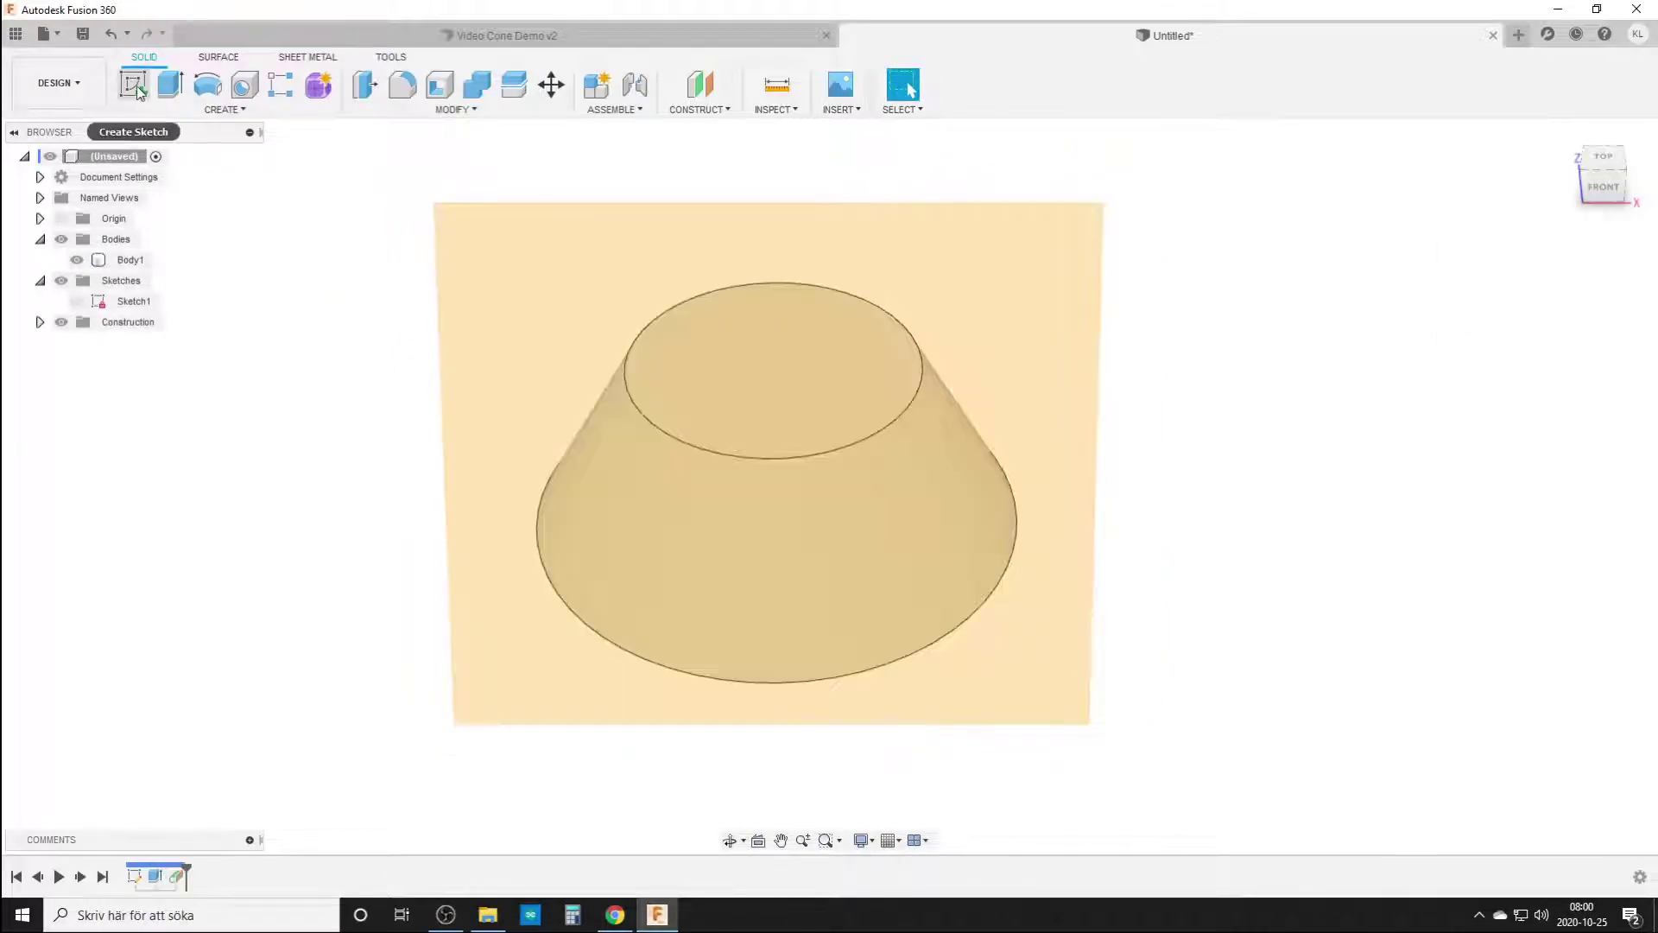
- Start a sketch on the tangent plane and project the cone's top circular edge into it
click(132, 84)
click(1007, 272)
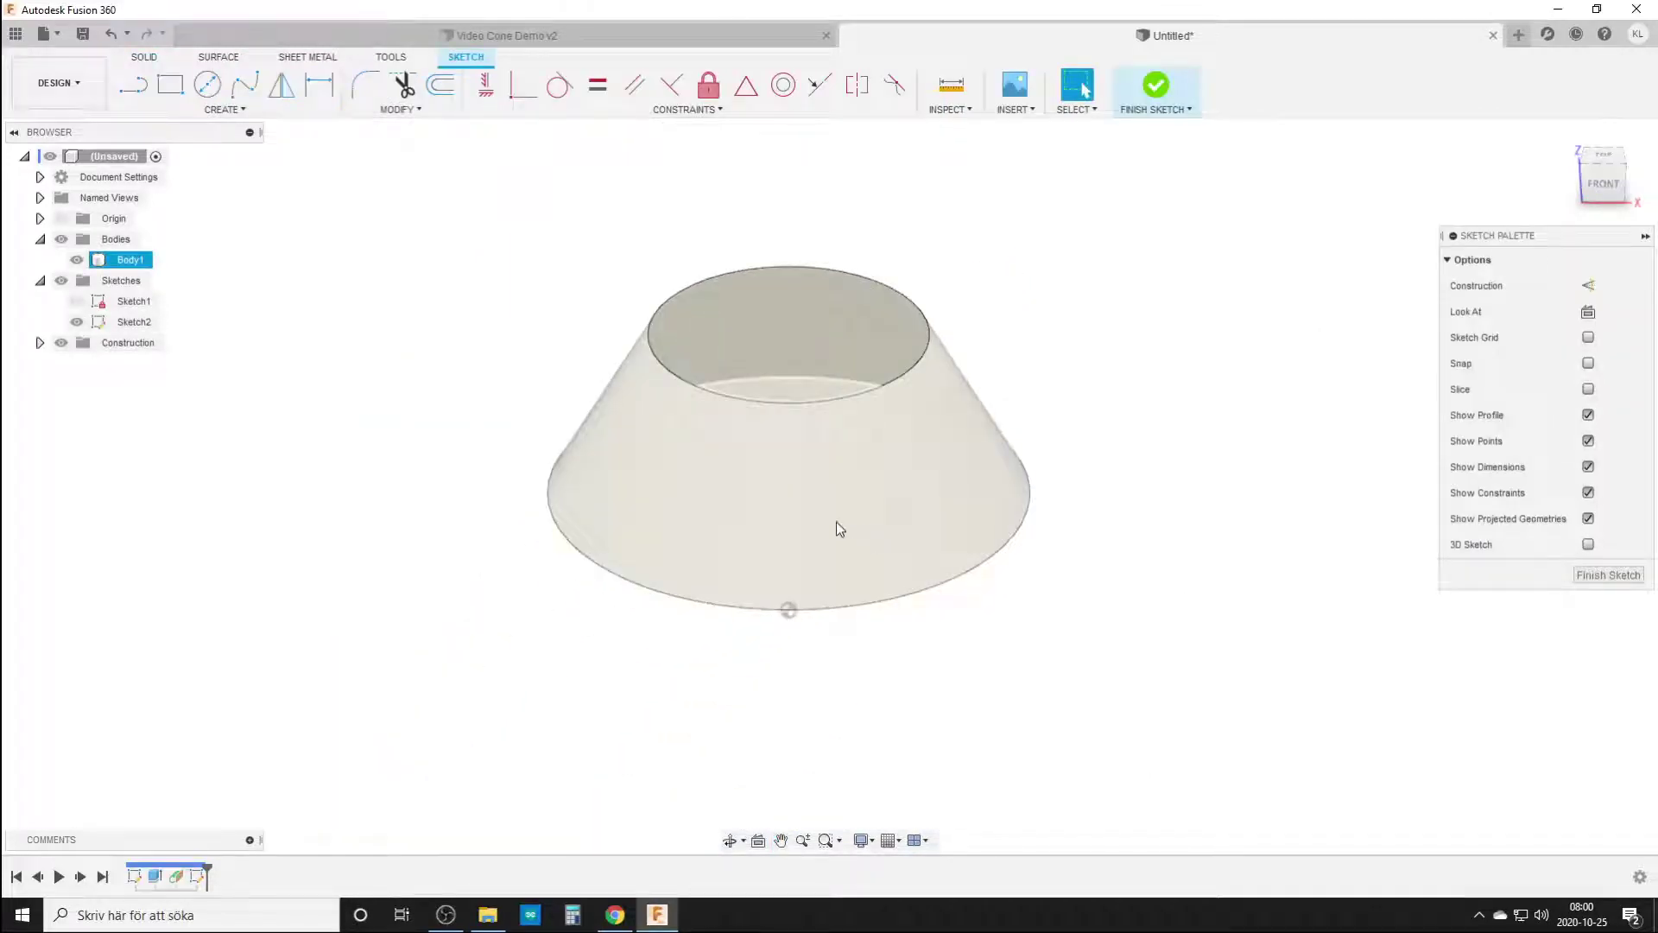
key(p)
click(738, 508)
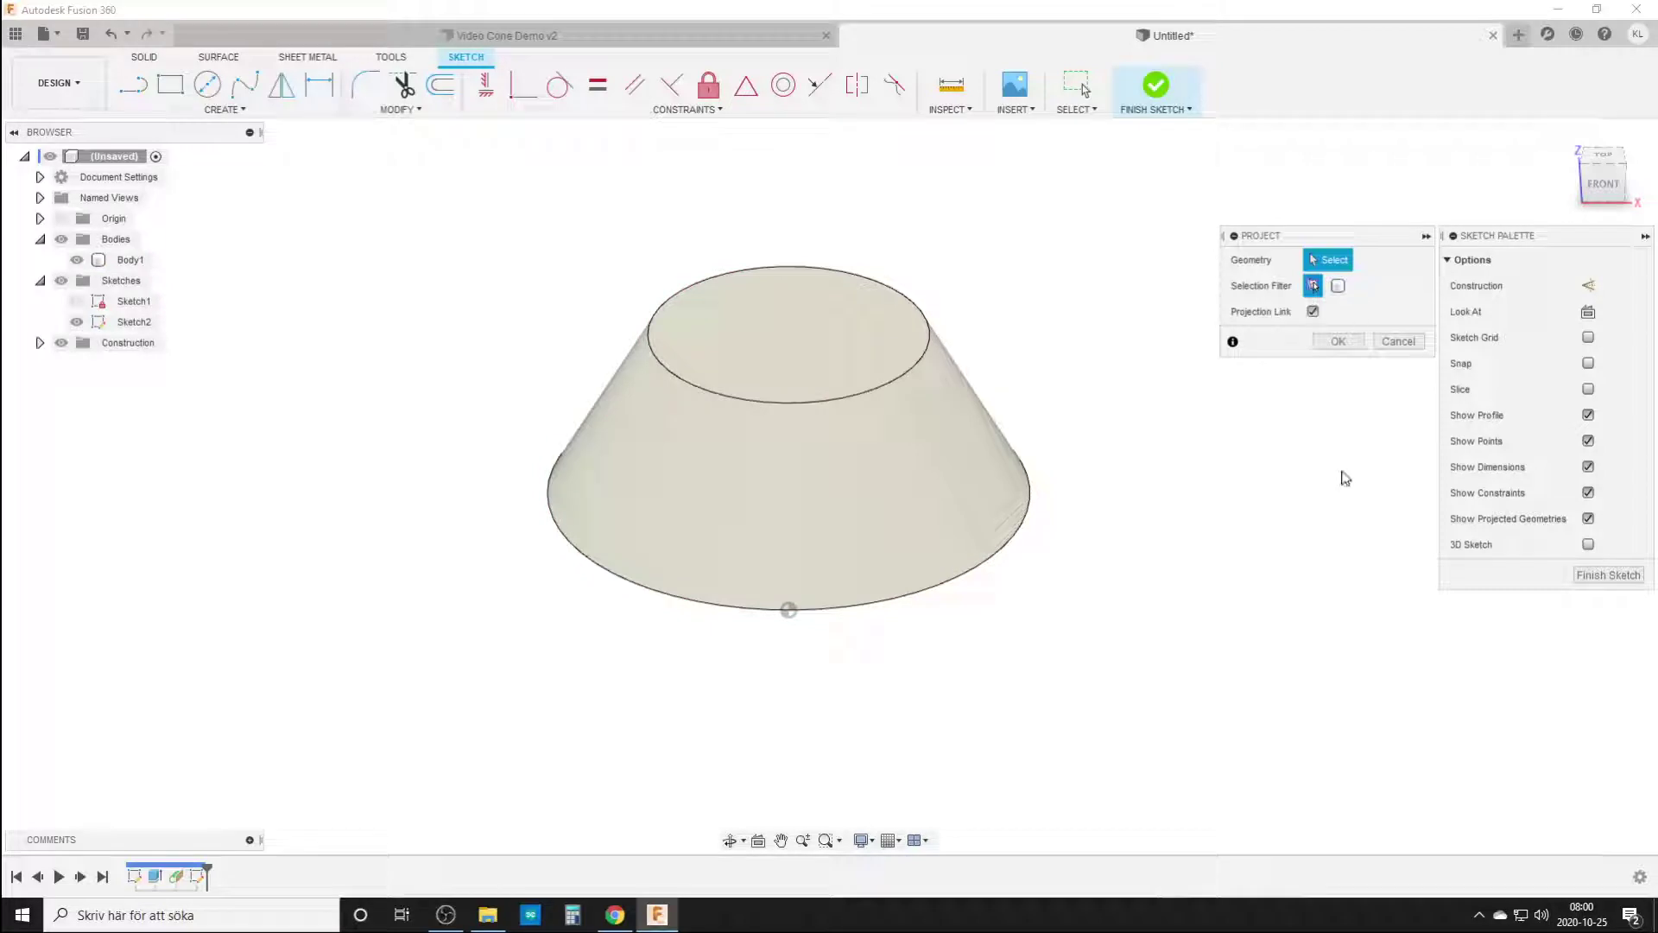
click(767, 406)
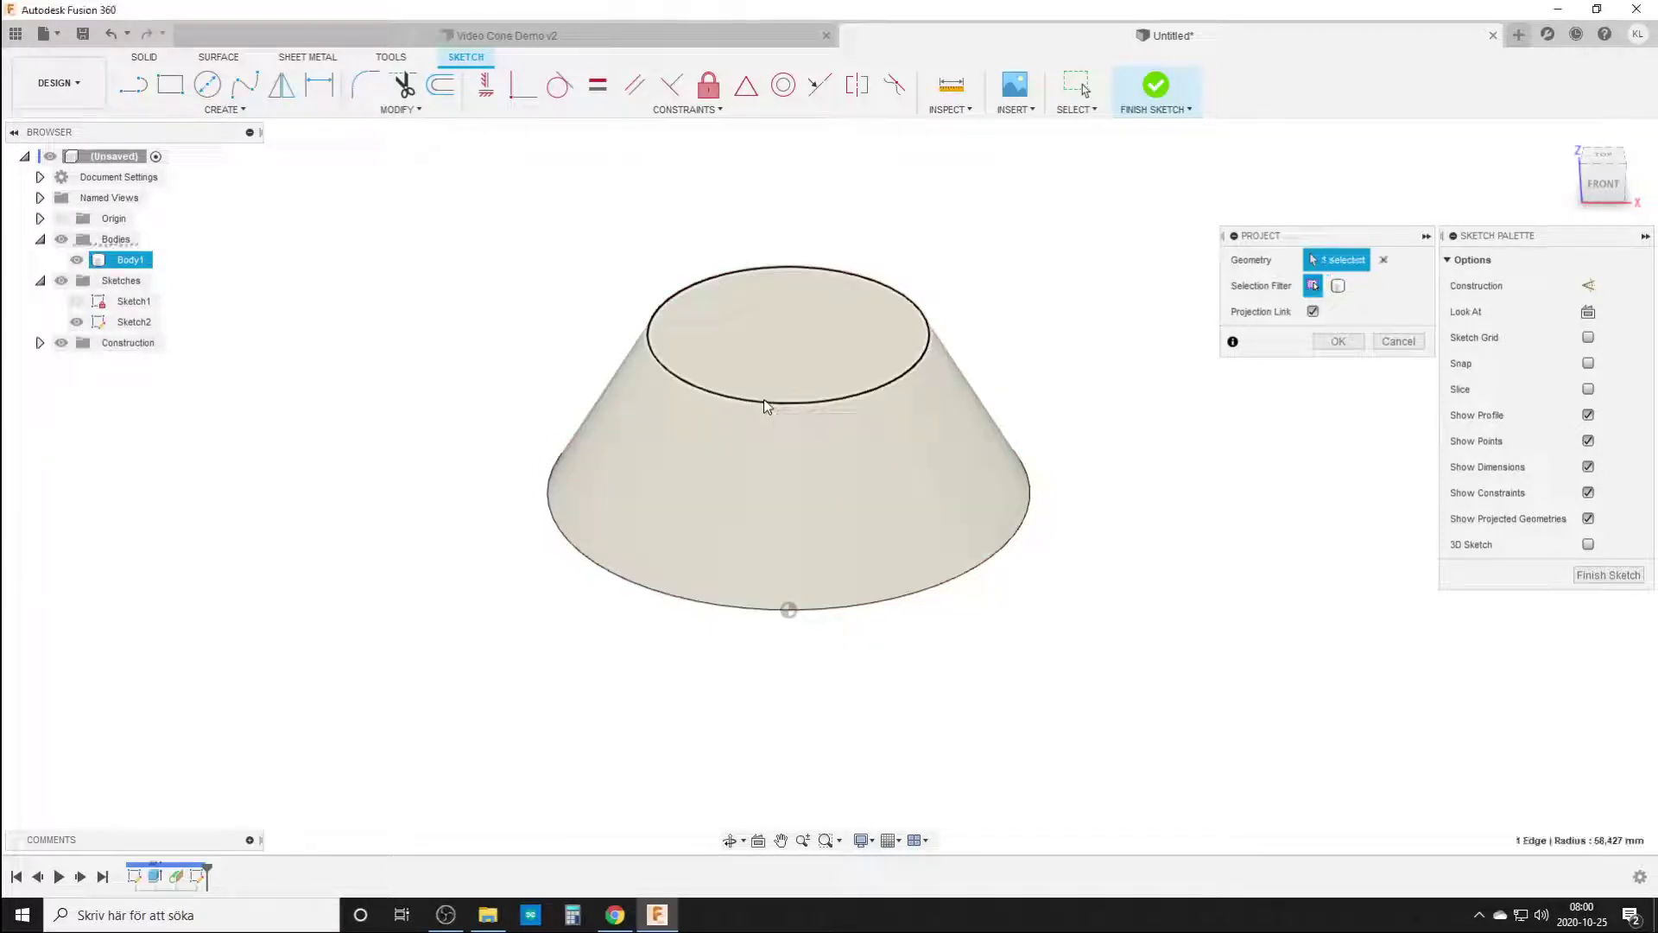
click(1338, 341)
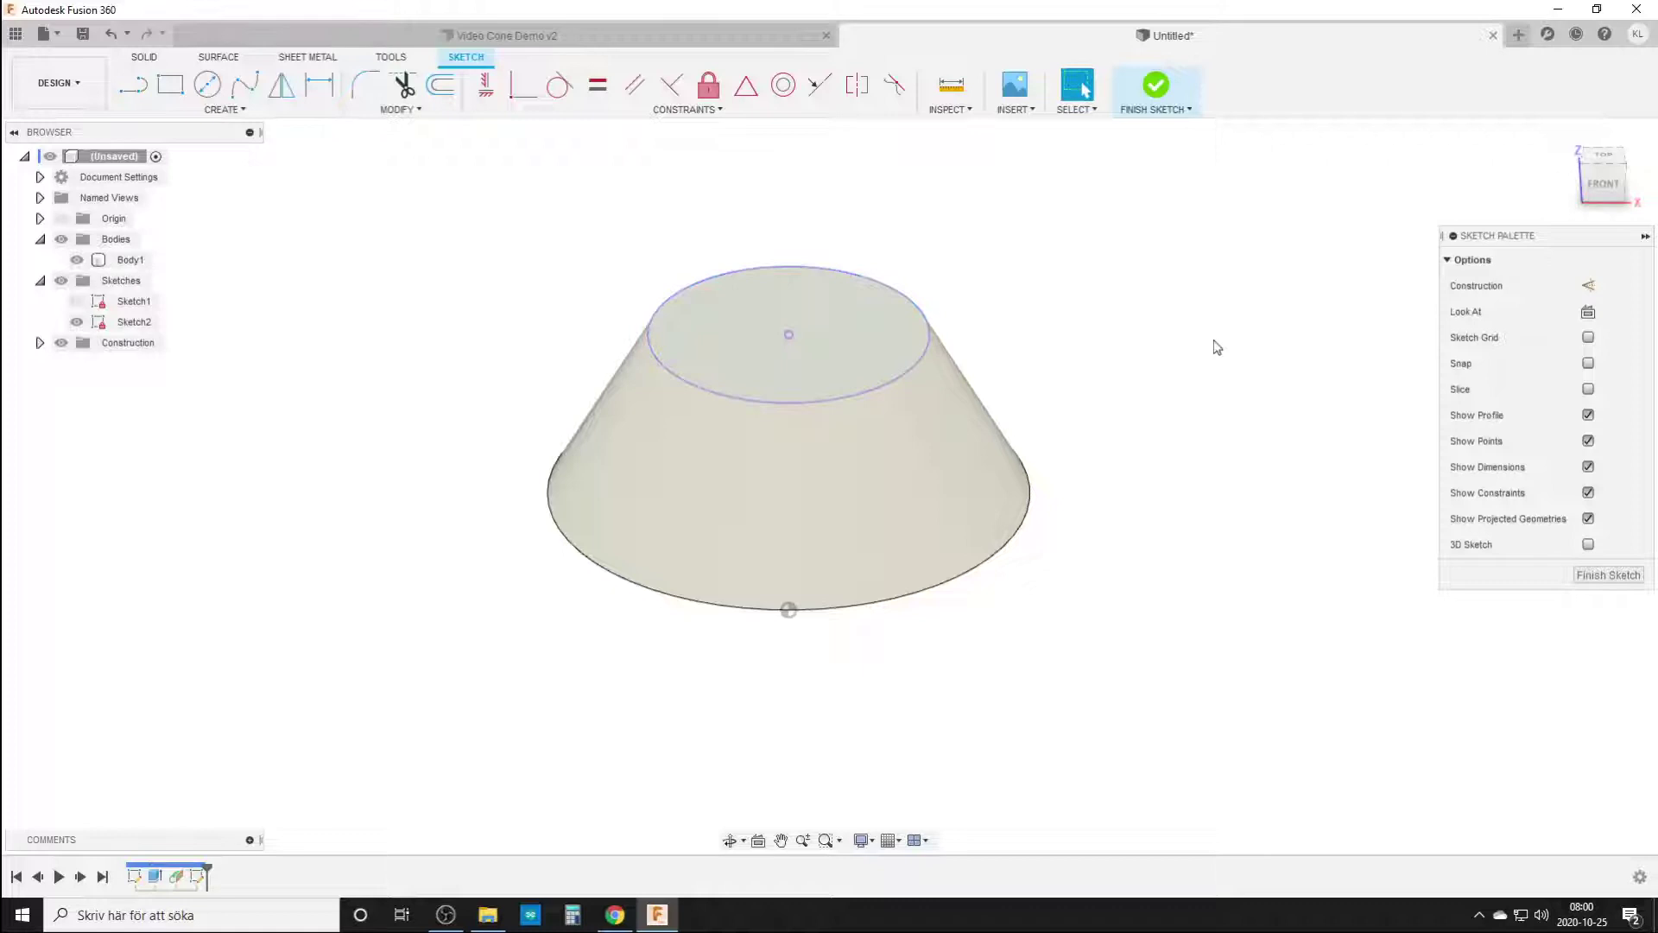
- Project the outline of the whole cone body into the sketch and hide Body1
key(p)
click(1338, 285)
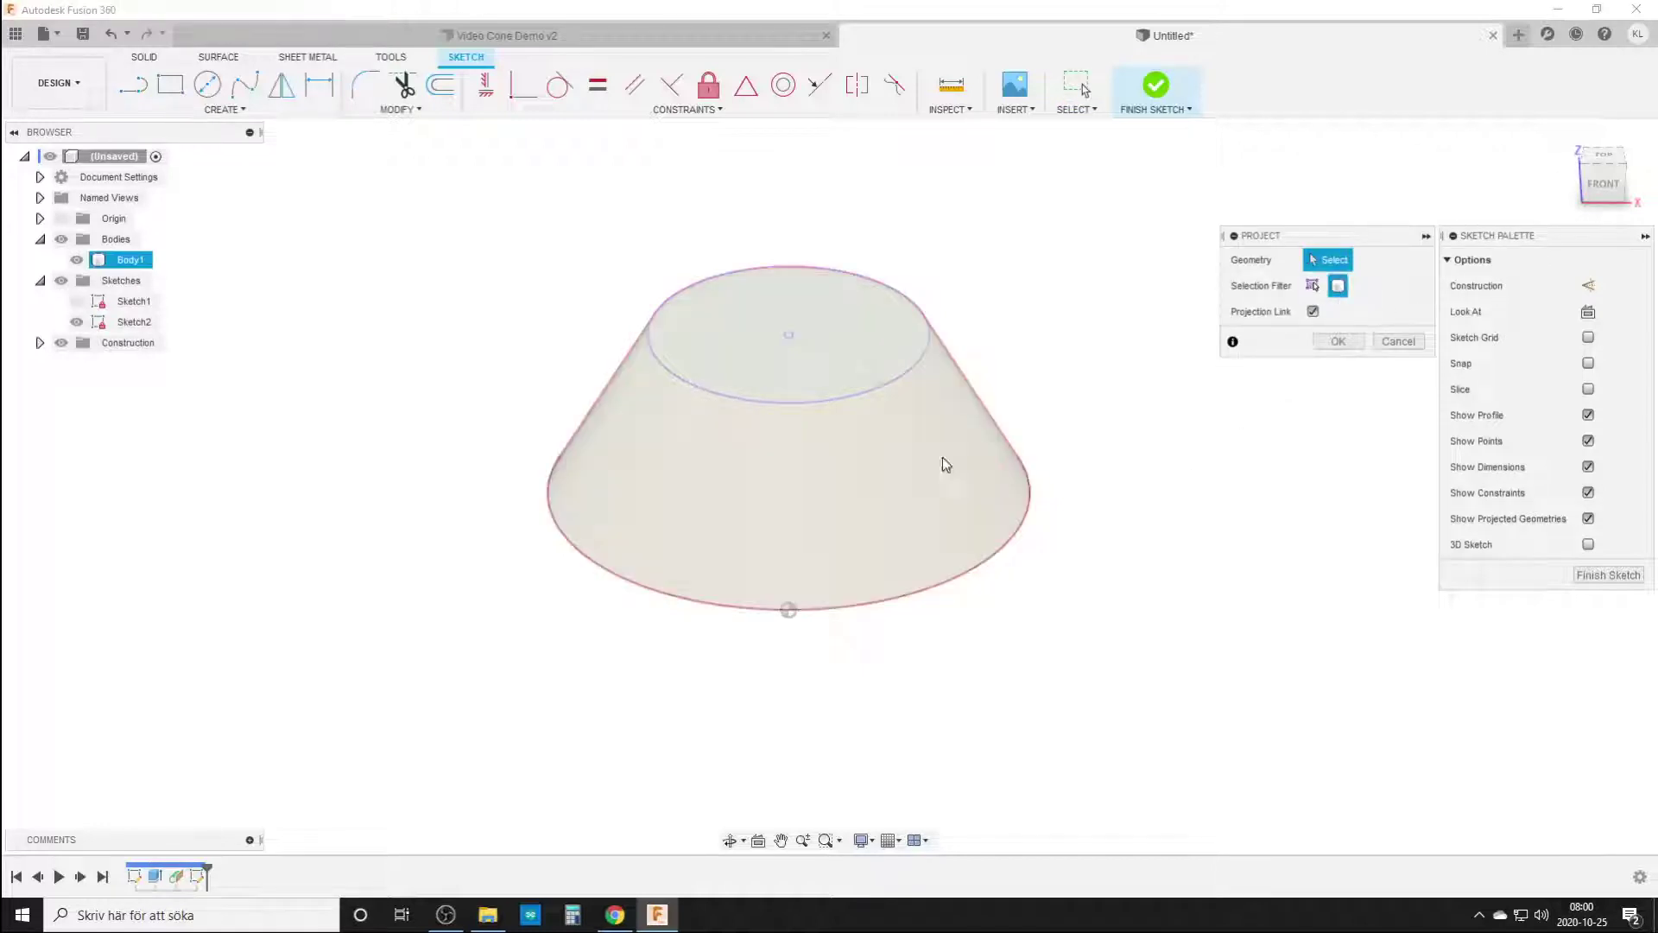
click(749, 448)
click(1338, 342)
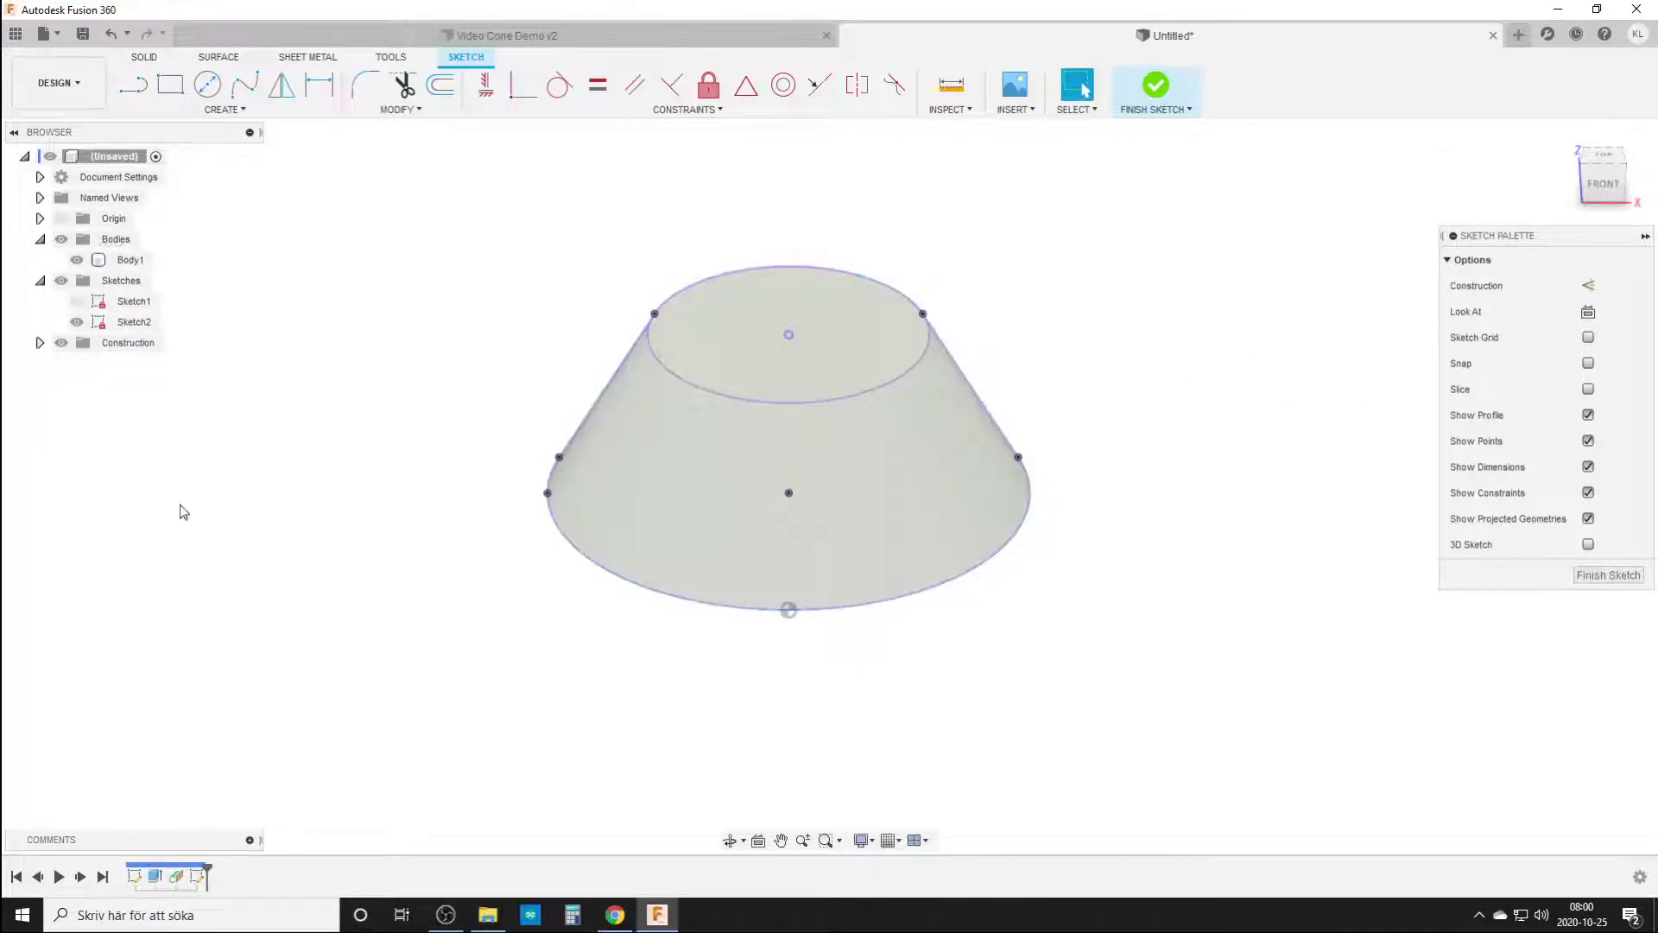
click(76, 261)
middle_drag(270, 470, 374, 518)
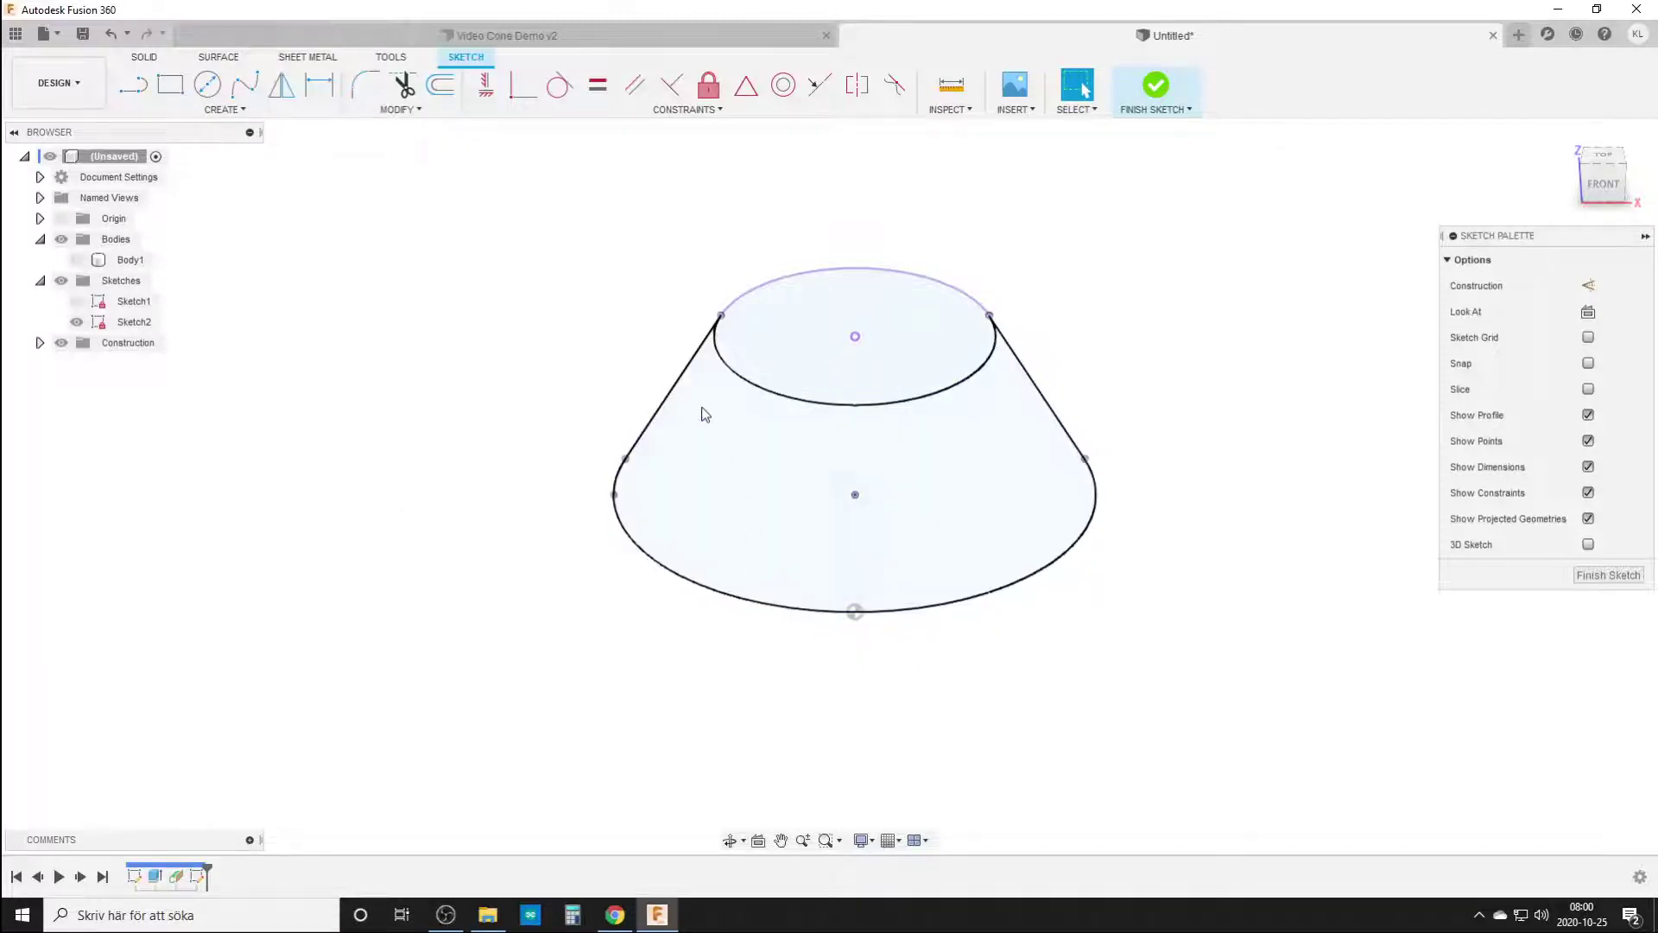
- Draw two connected lines from the outline's upper left endpoint to an apex centred above the ellipse and down to the upper right endpoint
key(l)
middle_drag(733, 433, 625, 511)
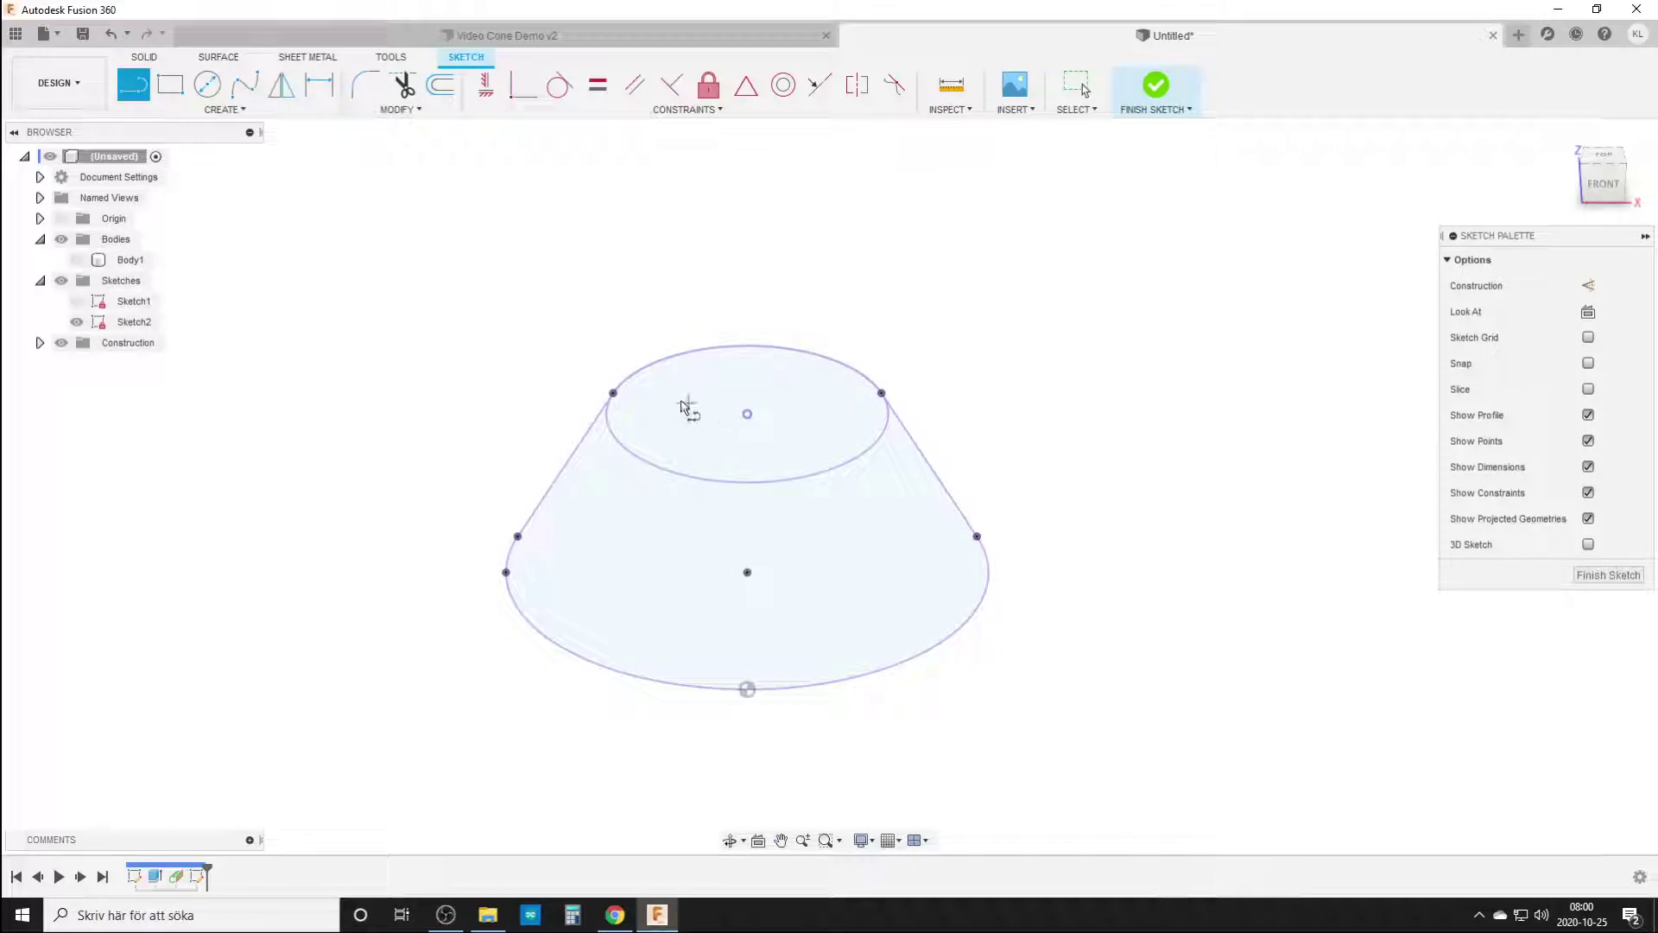
click(613, 393)
click(747, 296)
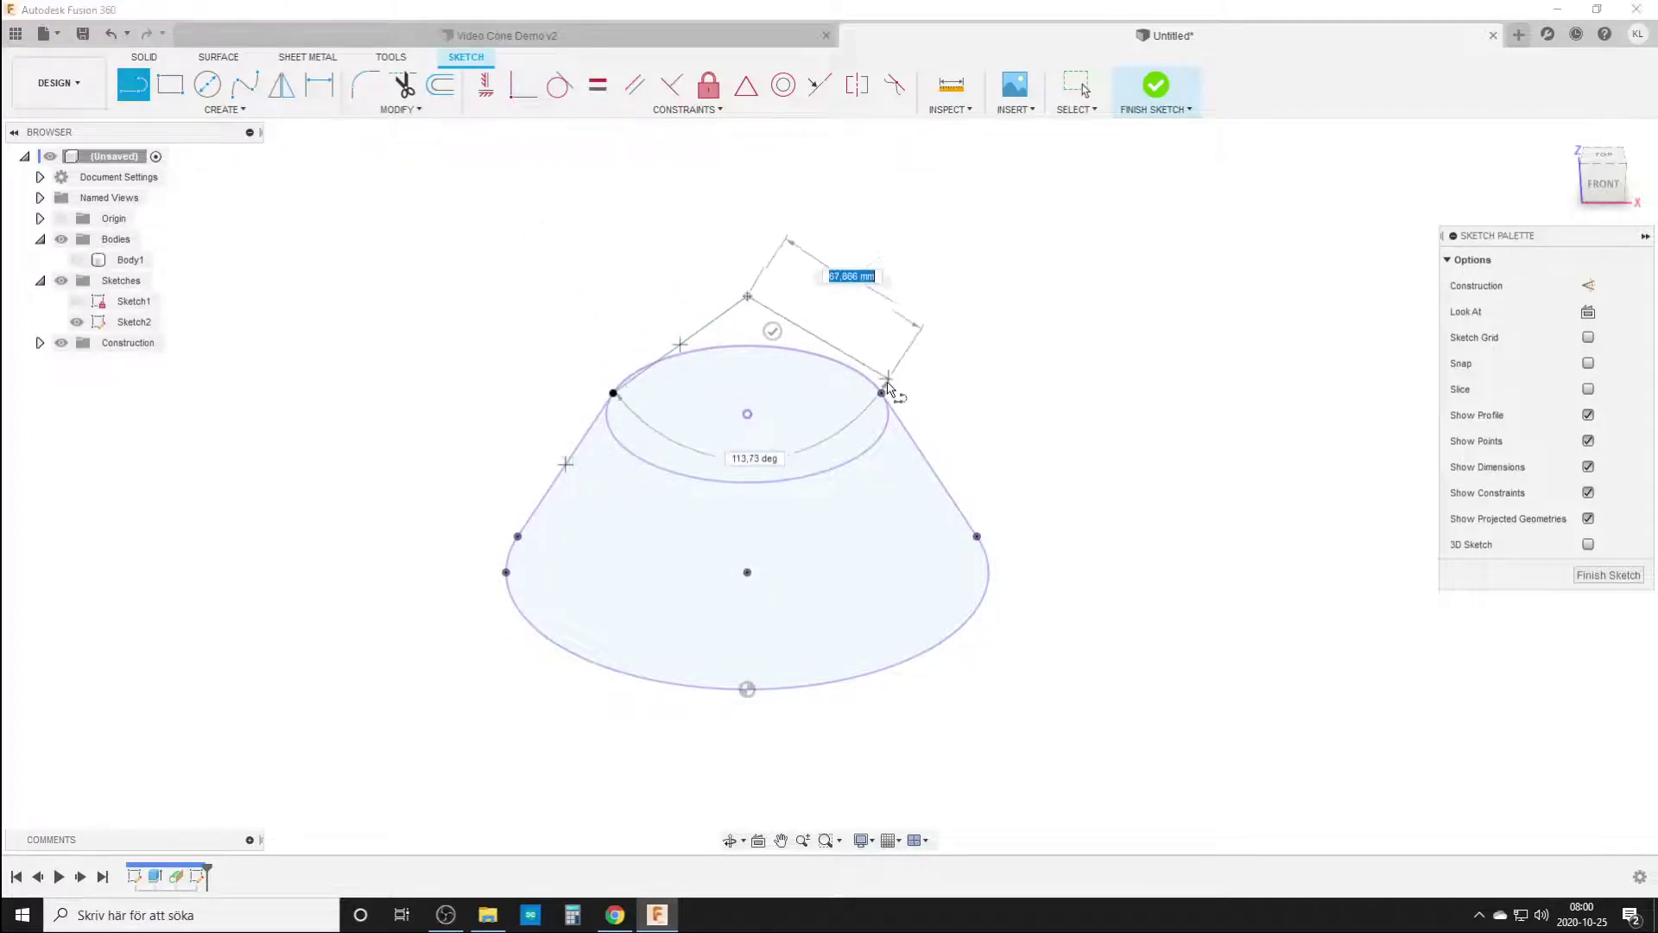
double_click(881, 393)
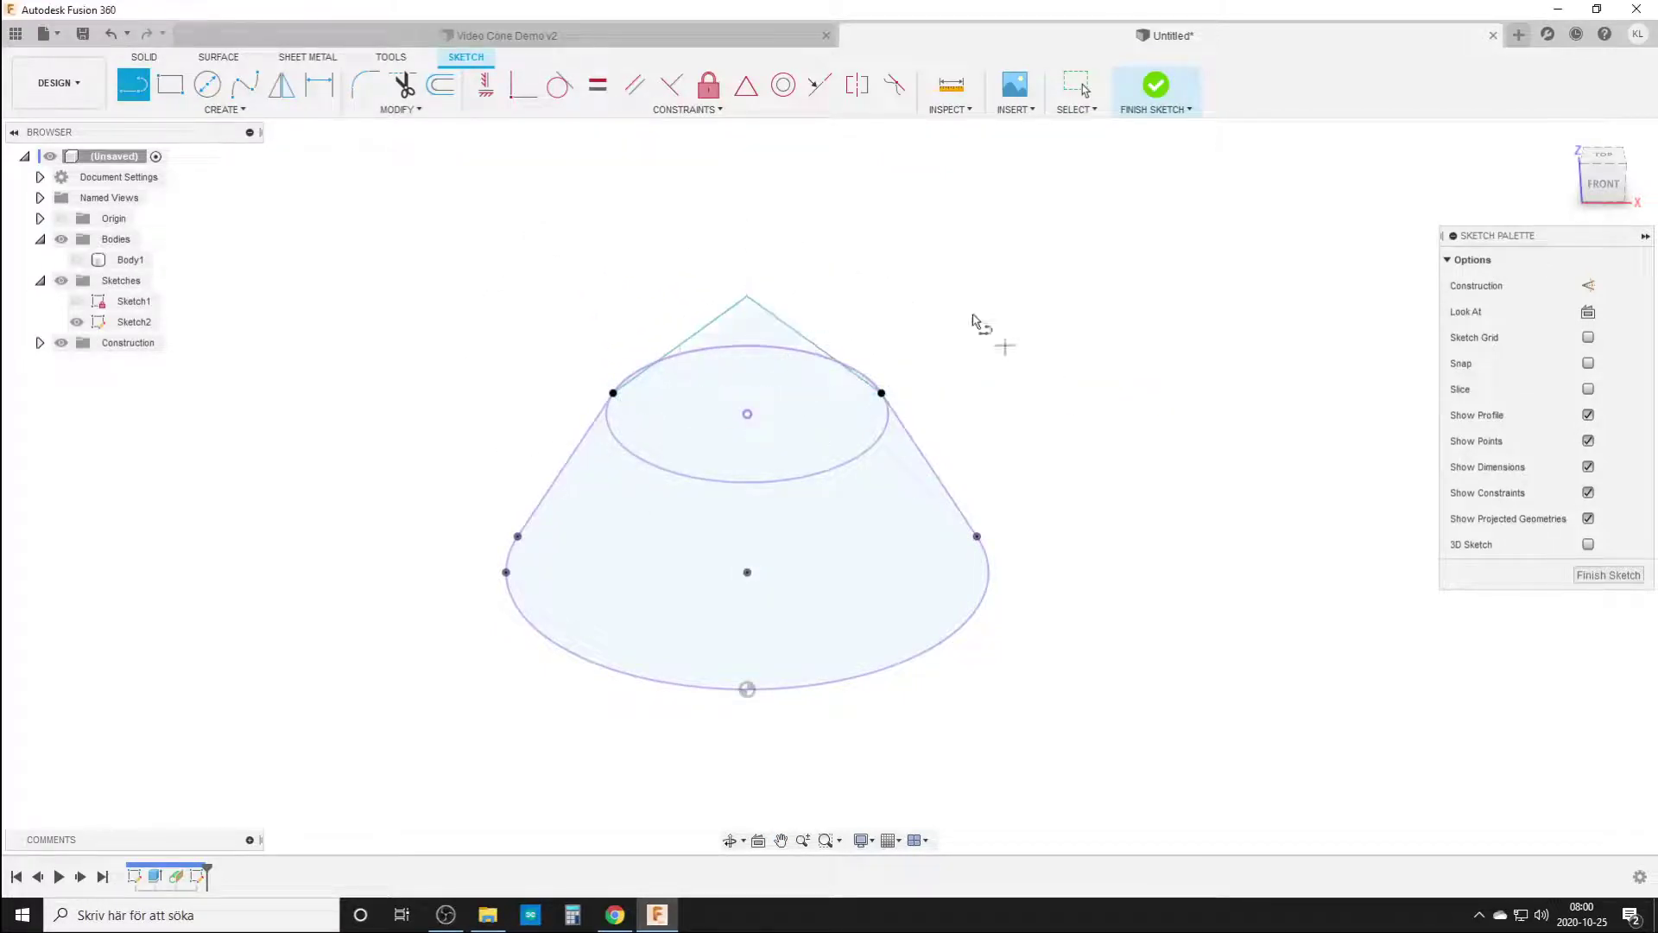
- Make both apex lines collinear with the cone's projected sloped edges on their respective sides
click(820, 84)
click(579, 442)
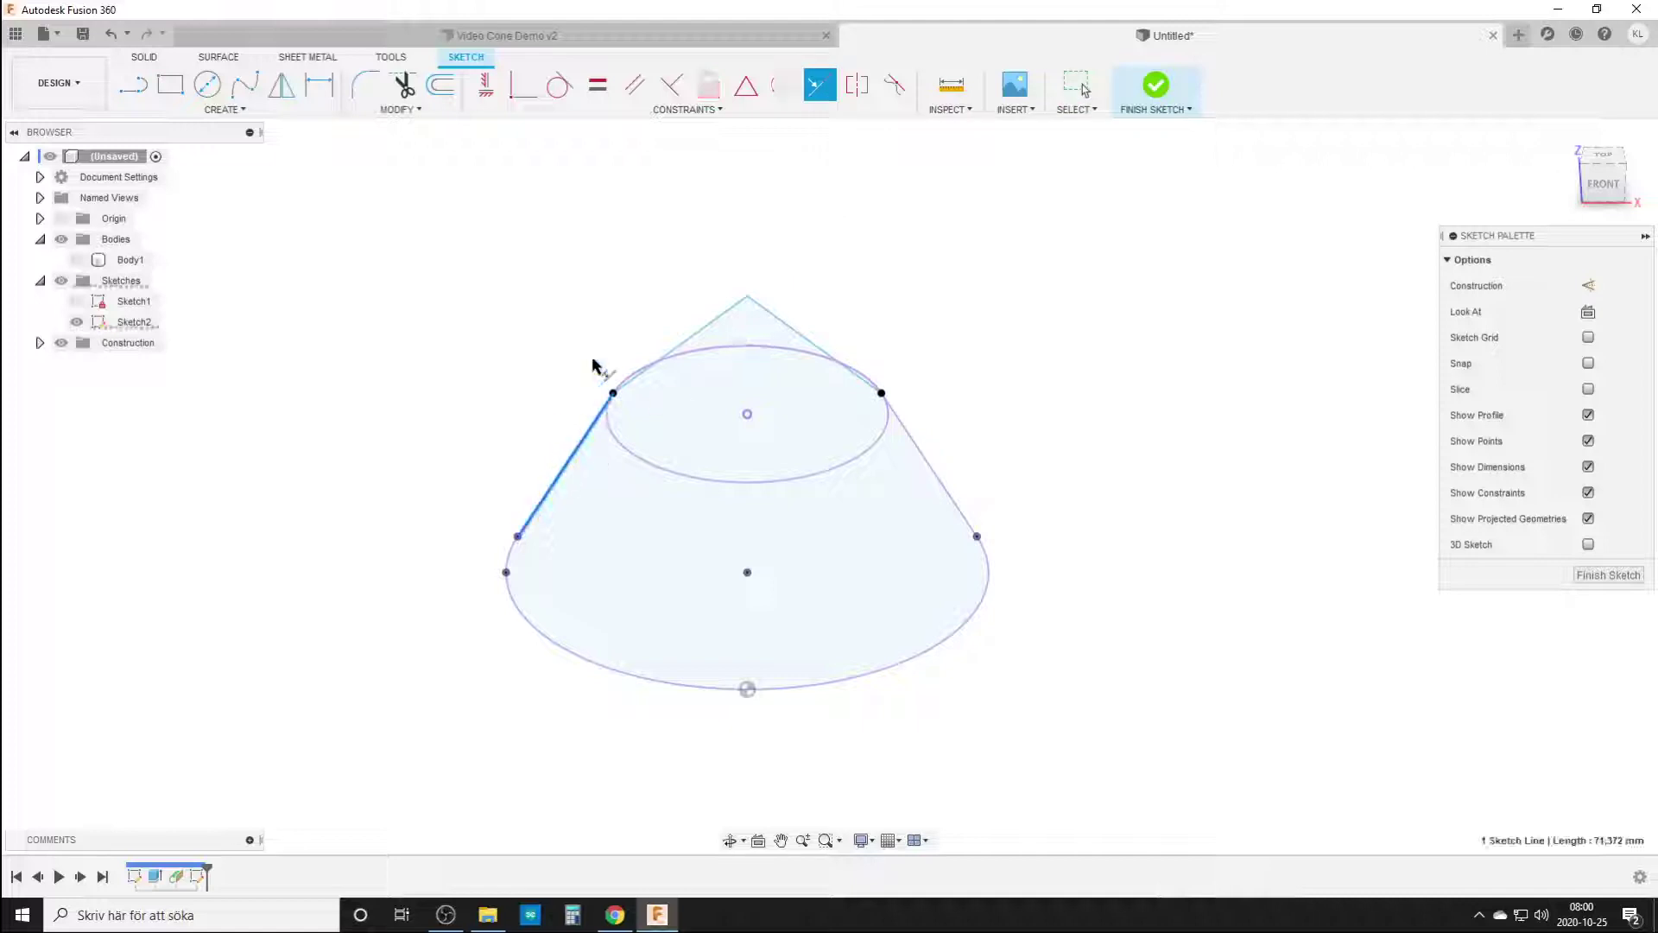
click(731, 308)
click(945, 475)
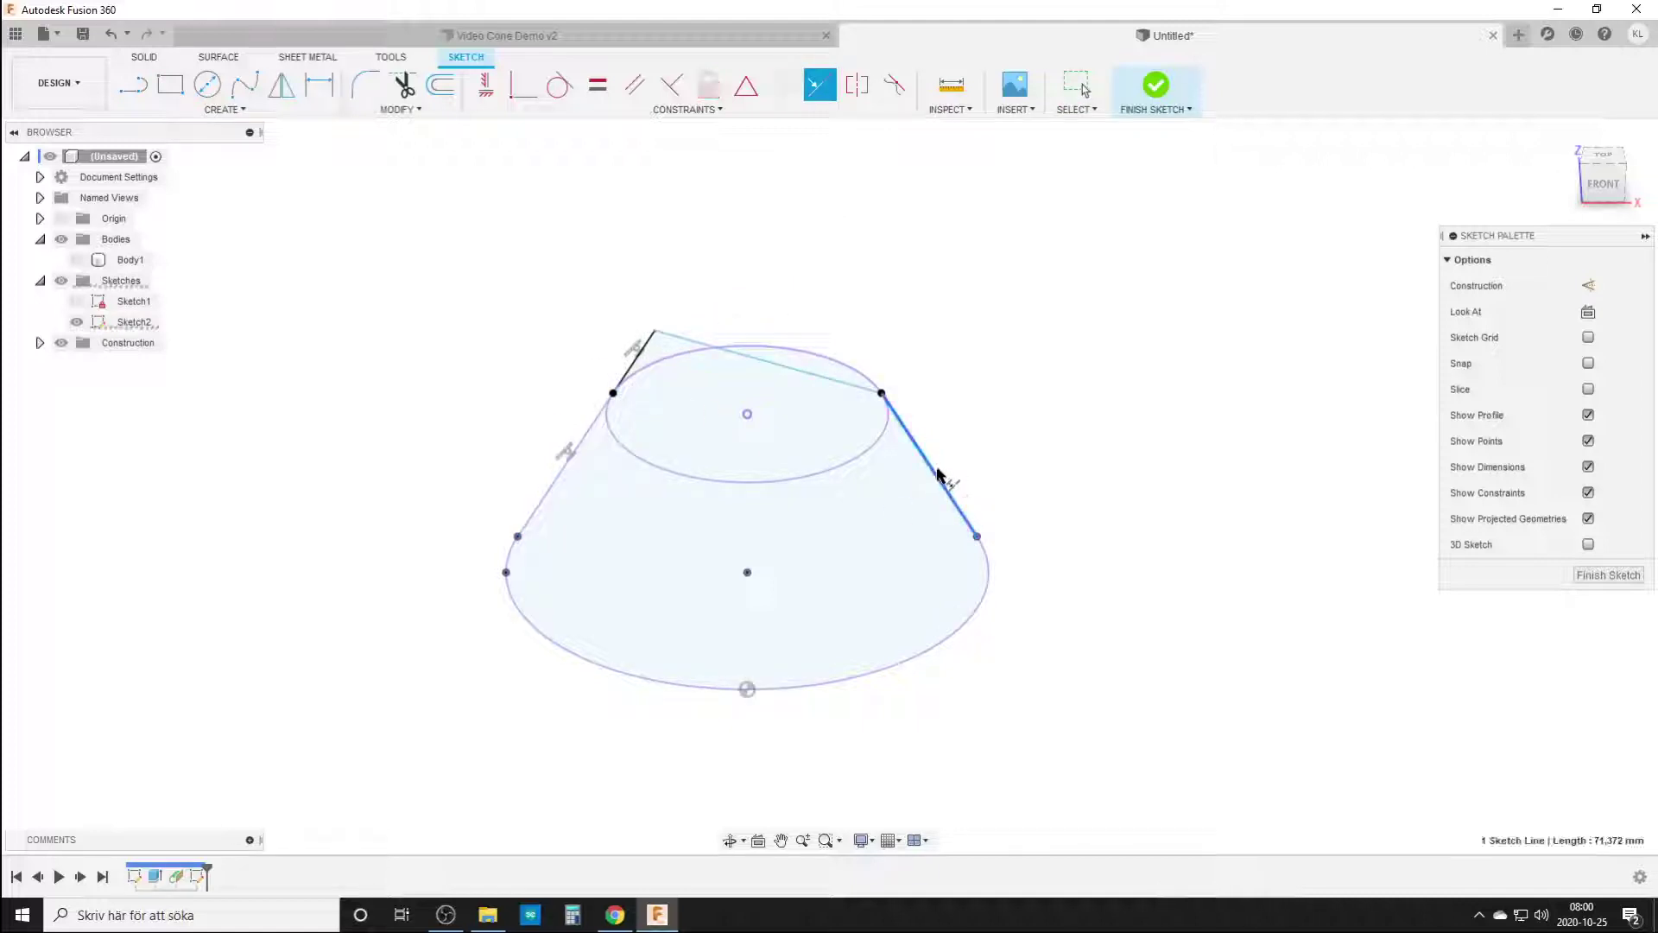
click(759, 367)
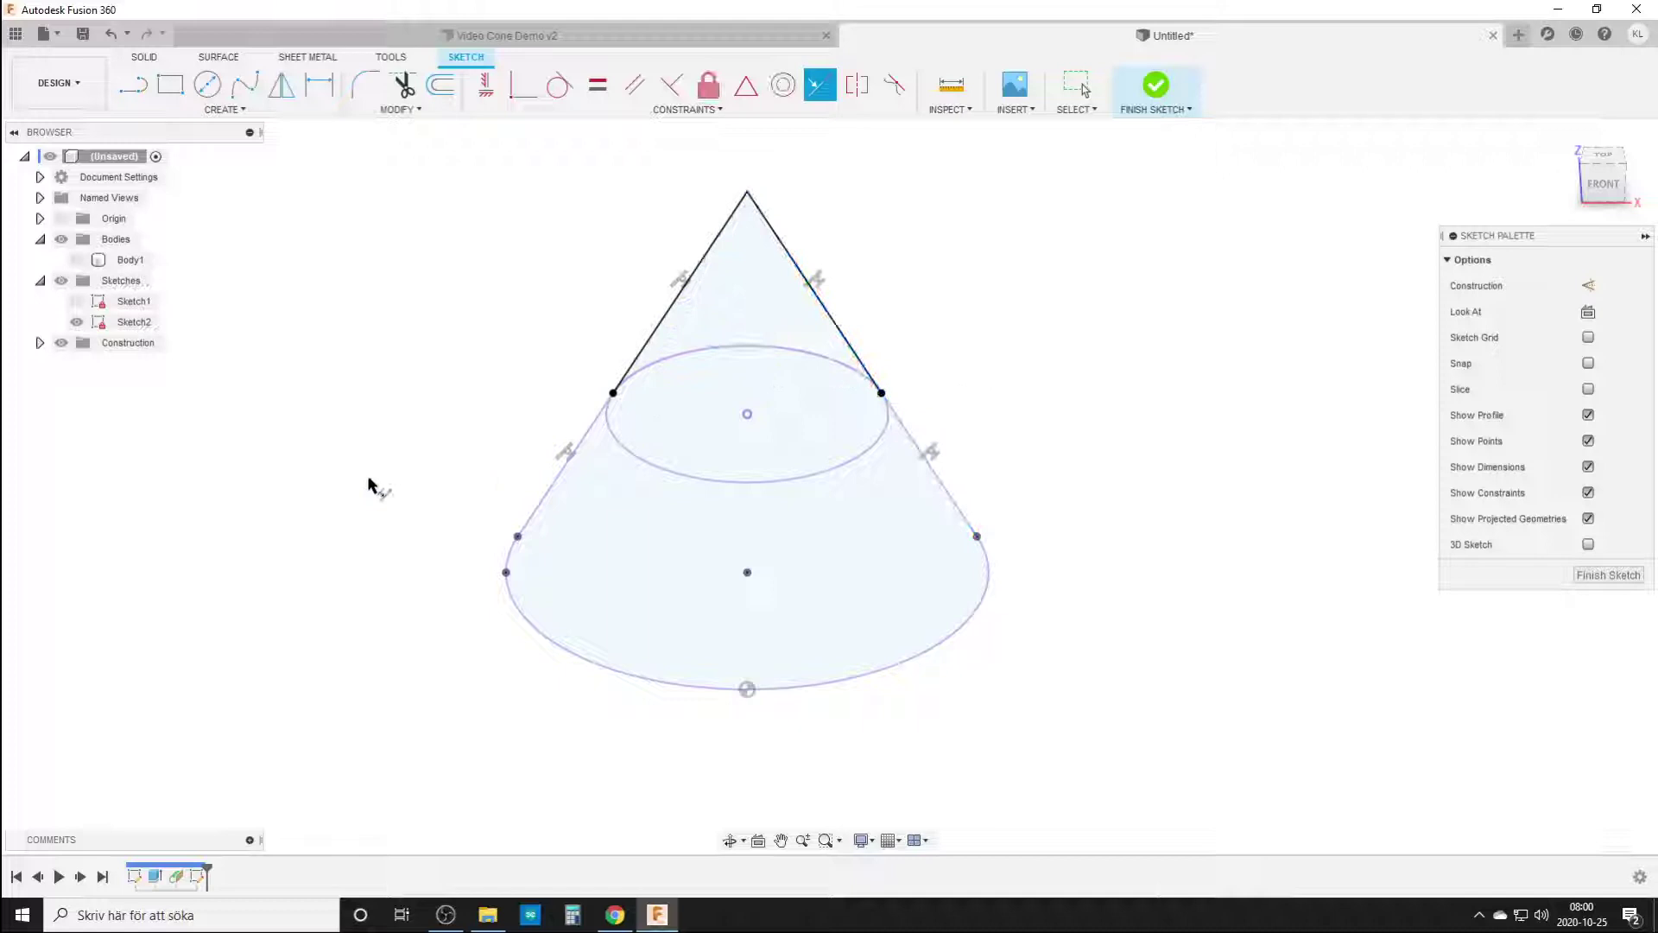
scroll(369, 481, down, 2)
middle_drag(992, 466, 1187, 445)
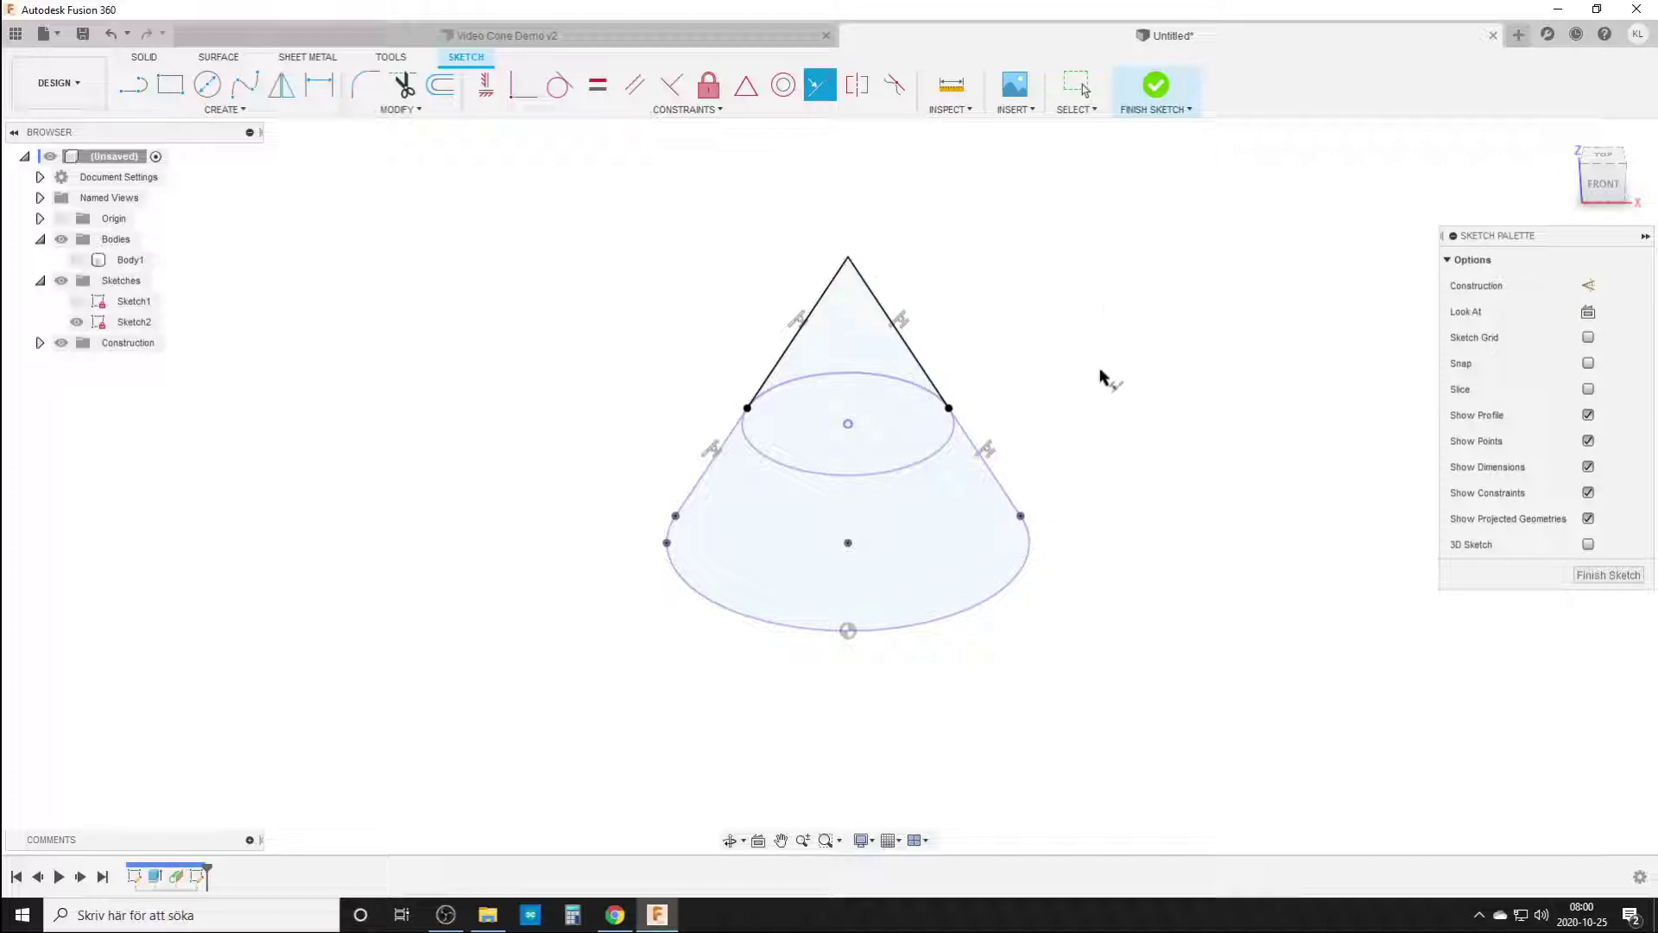
key(Escape)
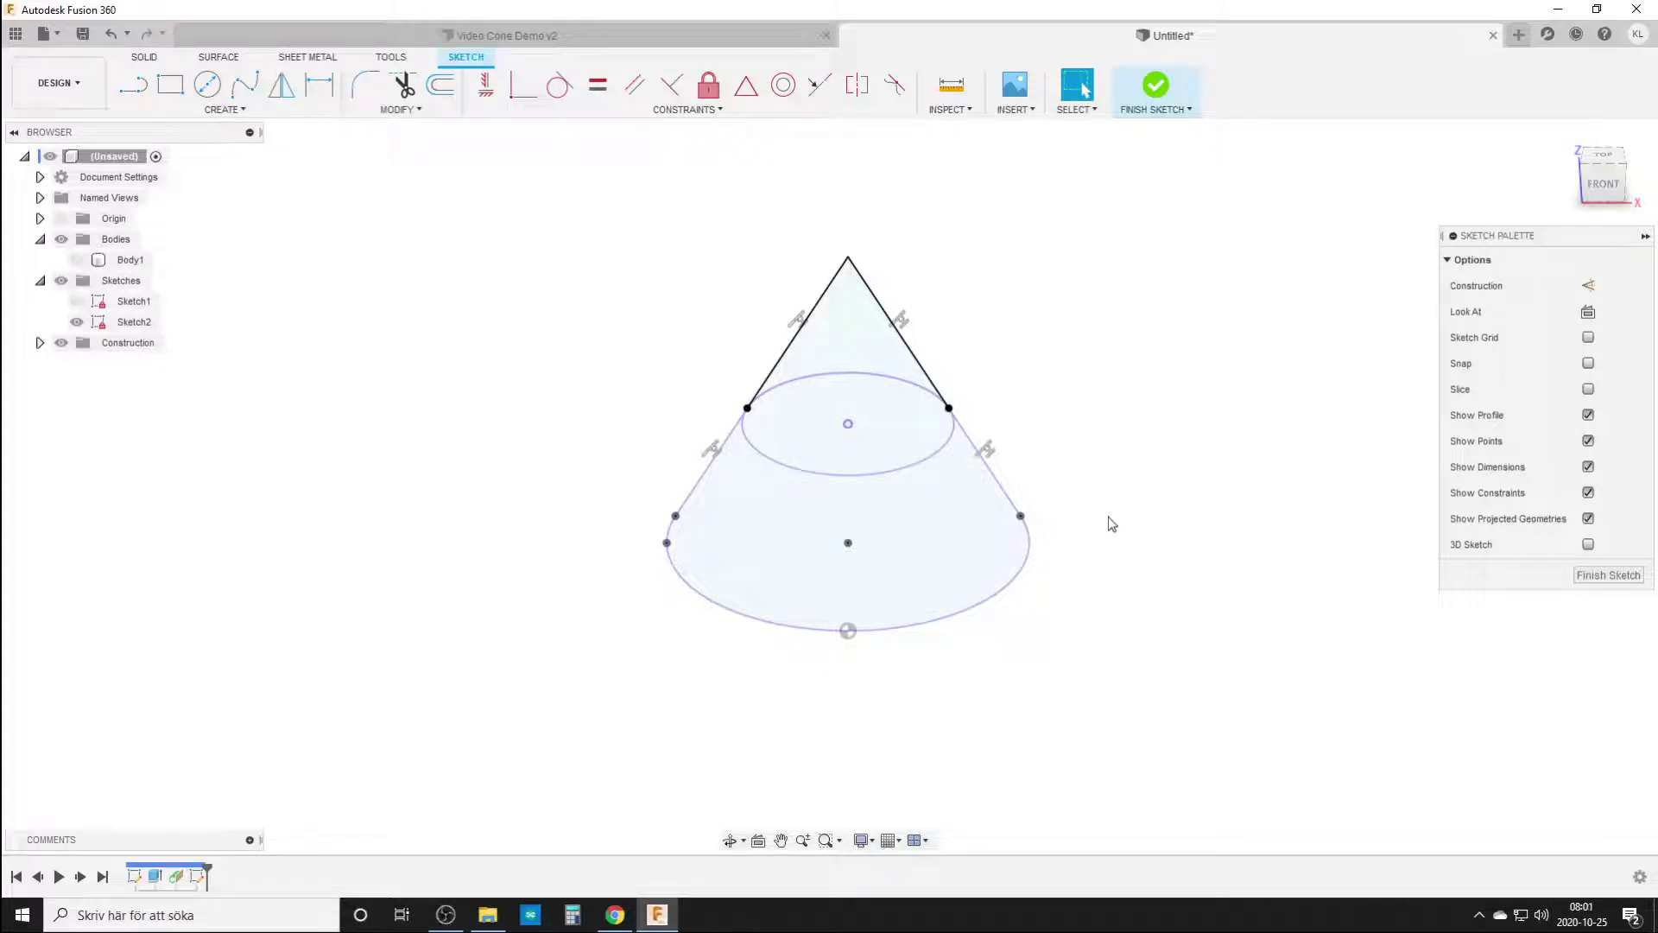
- Draw a center point arc with a radius of about 170 mm, centred on the apex and sweeping below it across the cone outline
text(sarc)
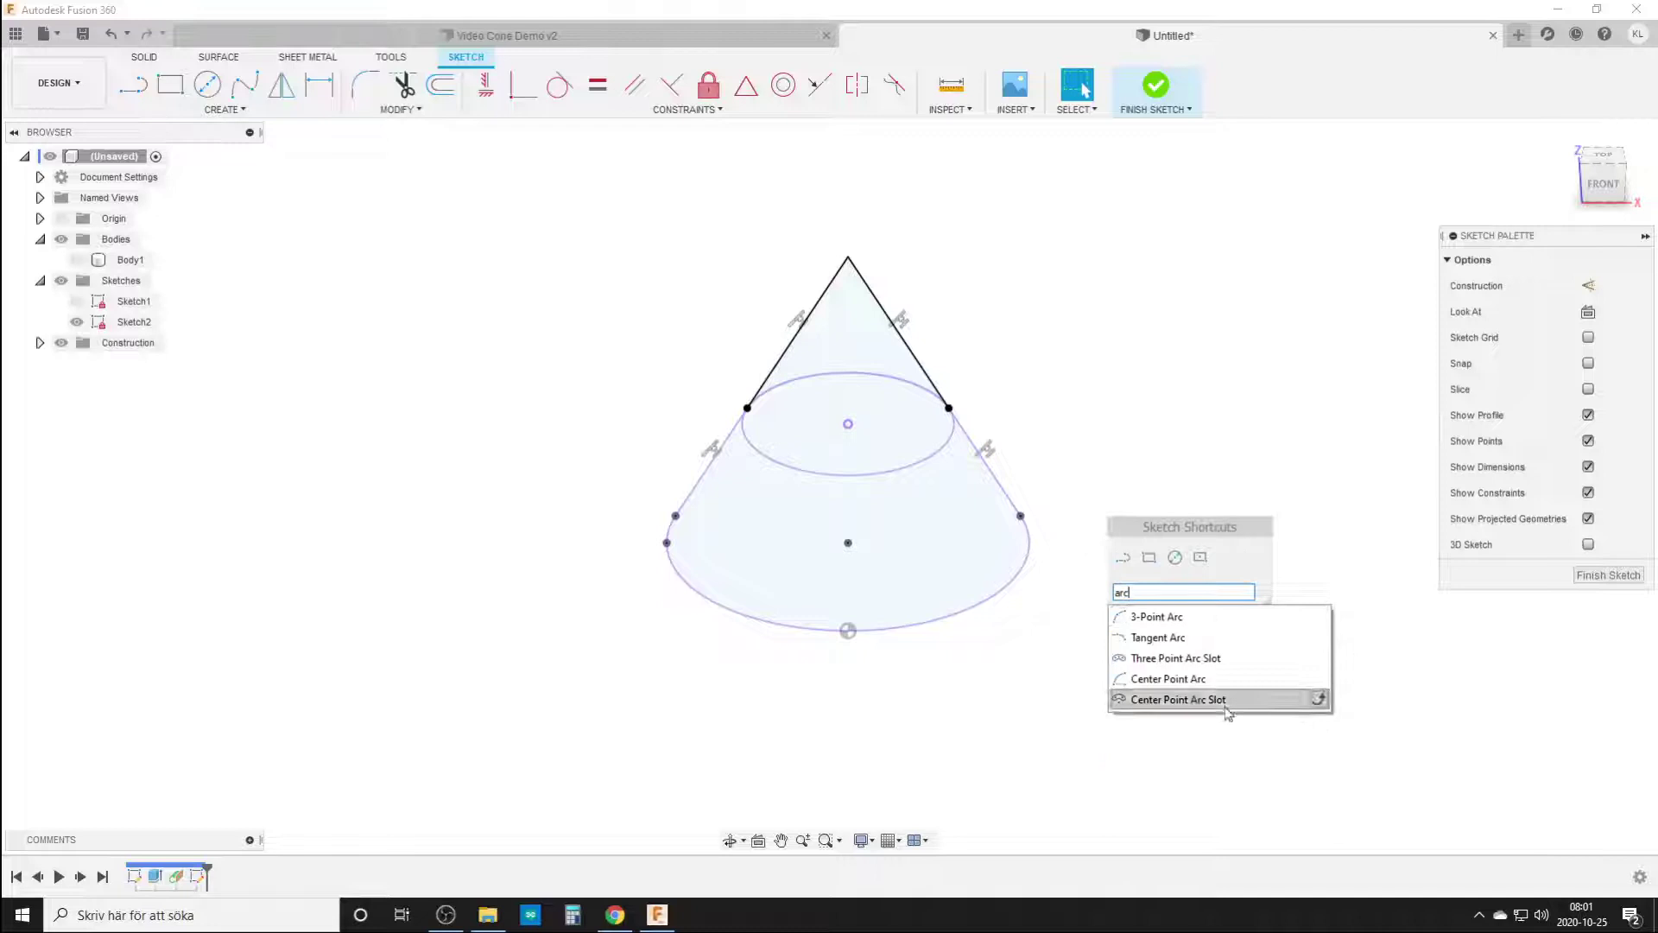
click(1167, 680)
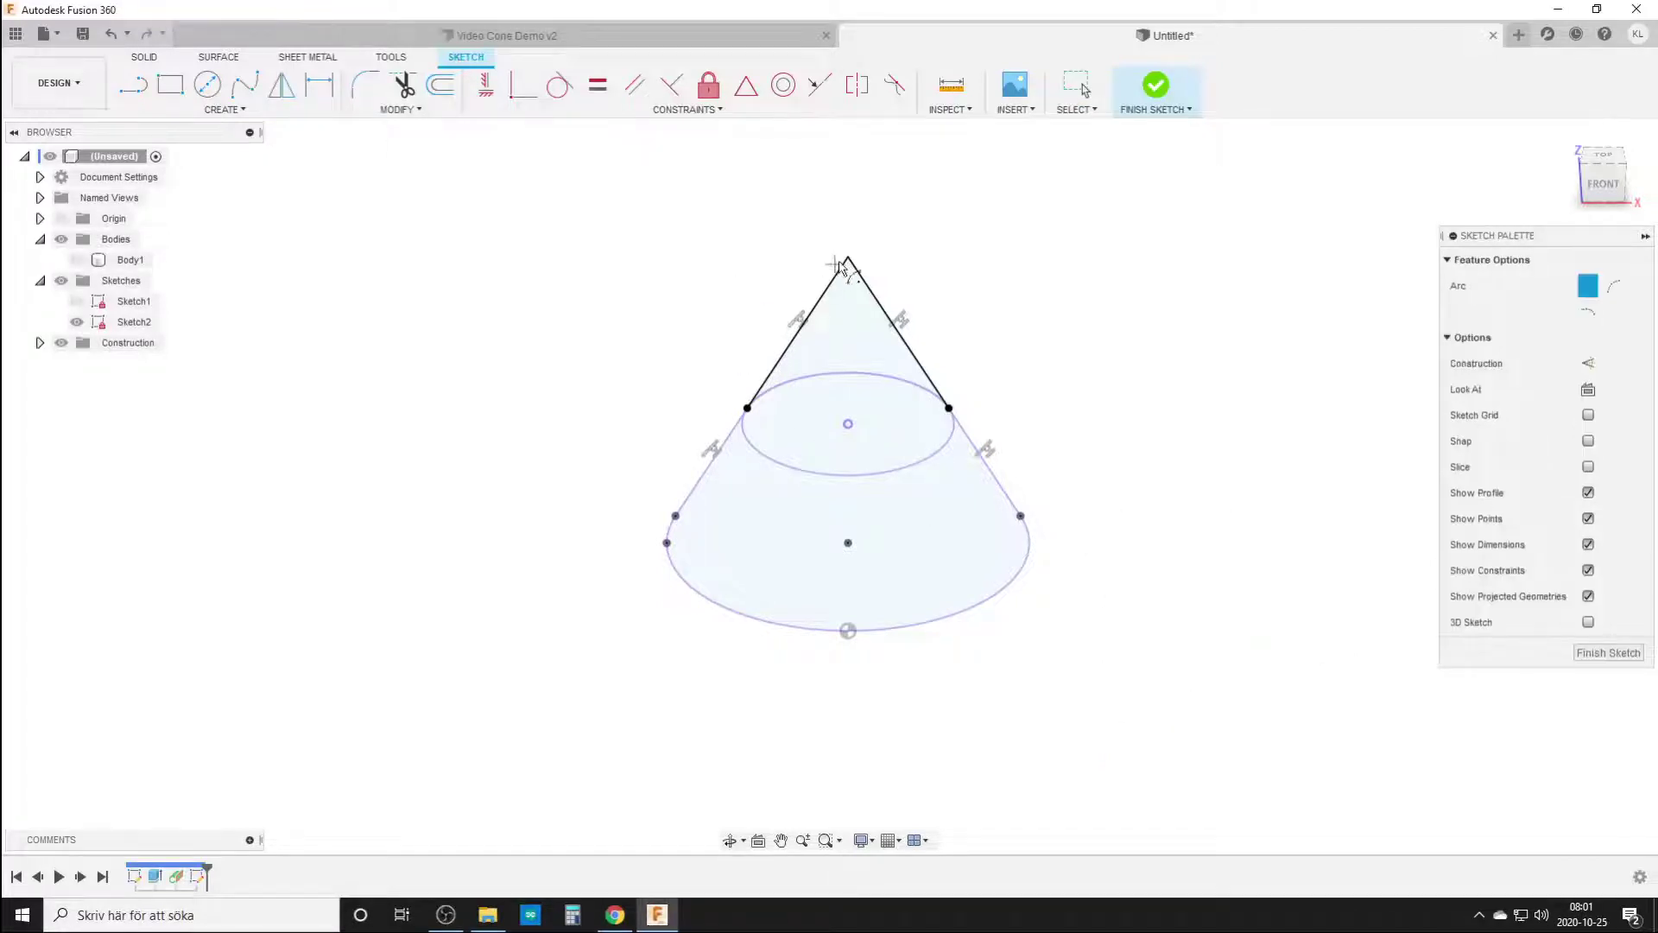
click(848, 258)
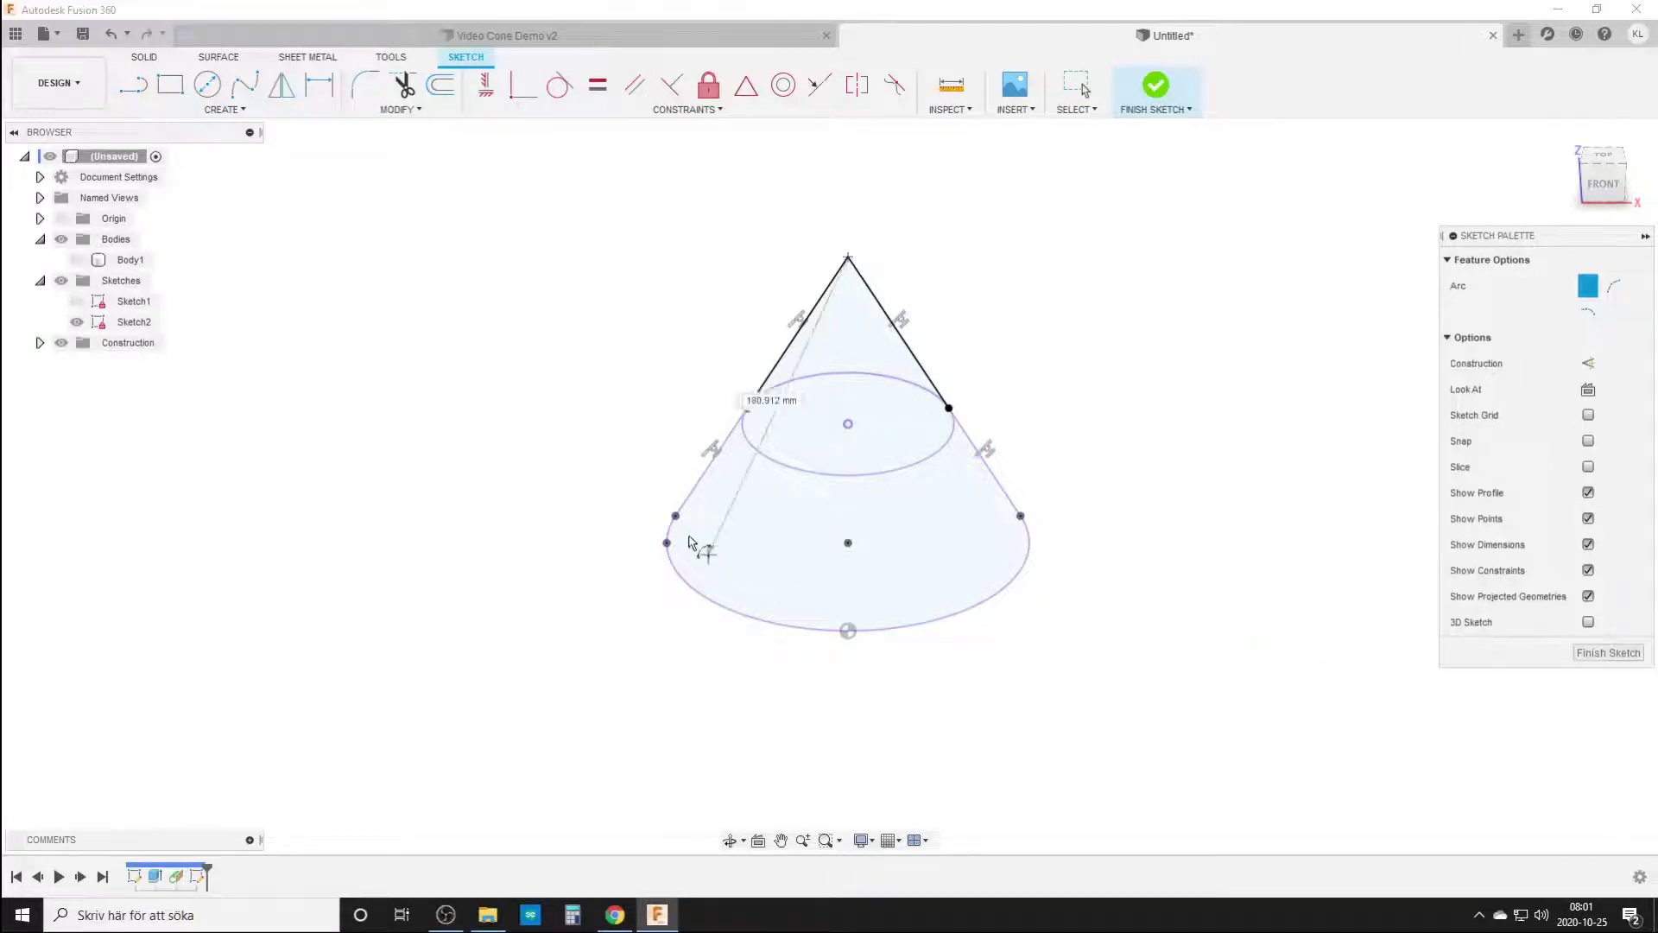
click(584, 416)
click(1173, 335)
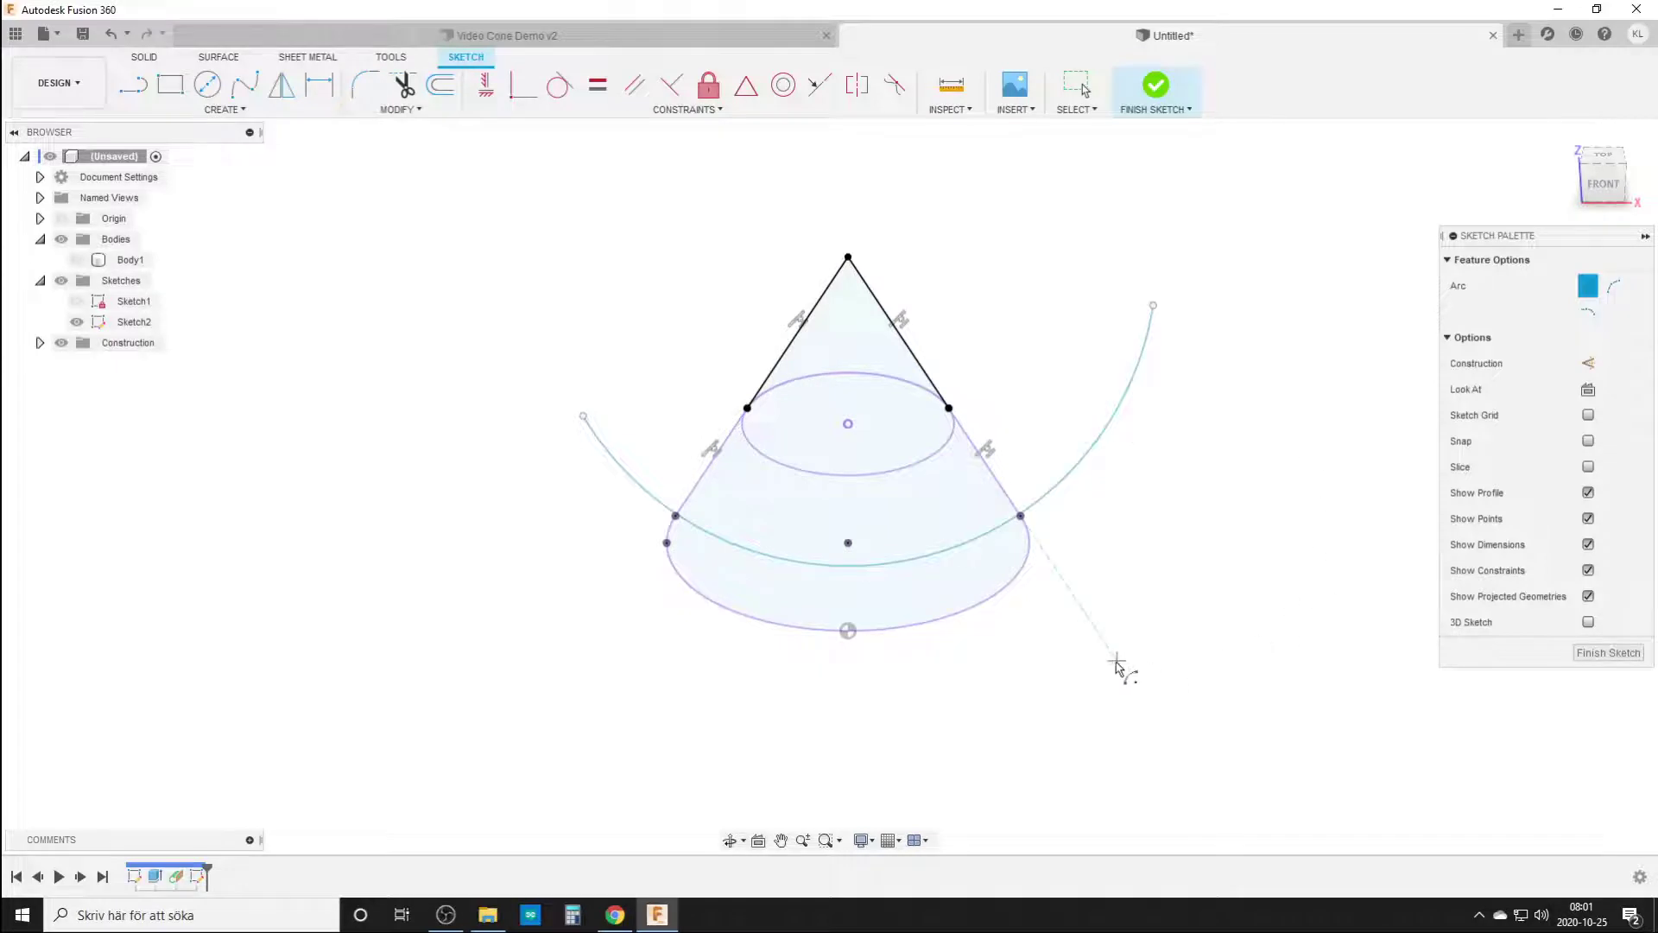
key(Escape)
- Draw a line from the arc up to the apex and constrain it to be vertical
key(l)
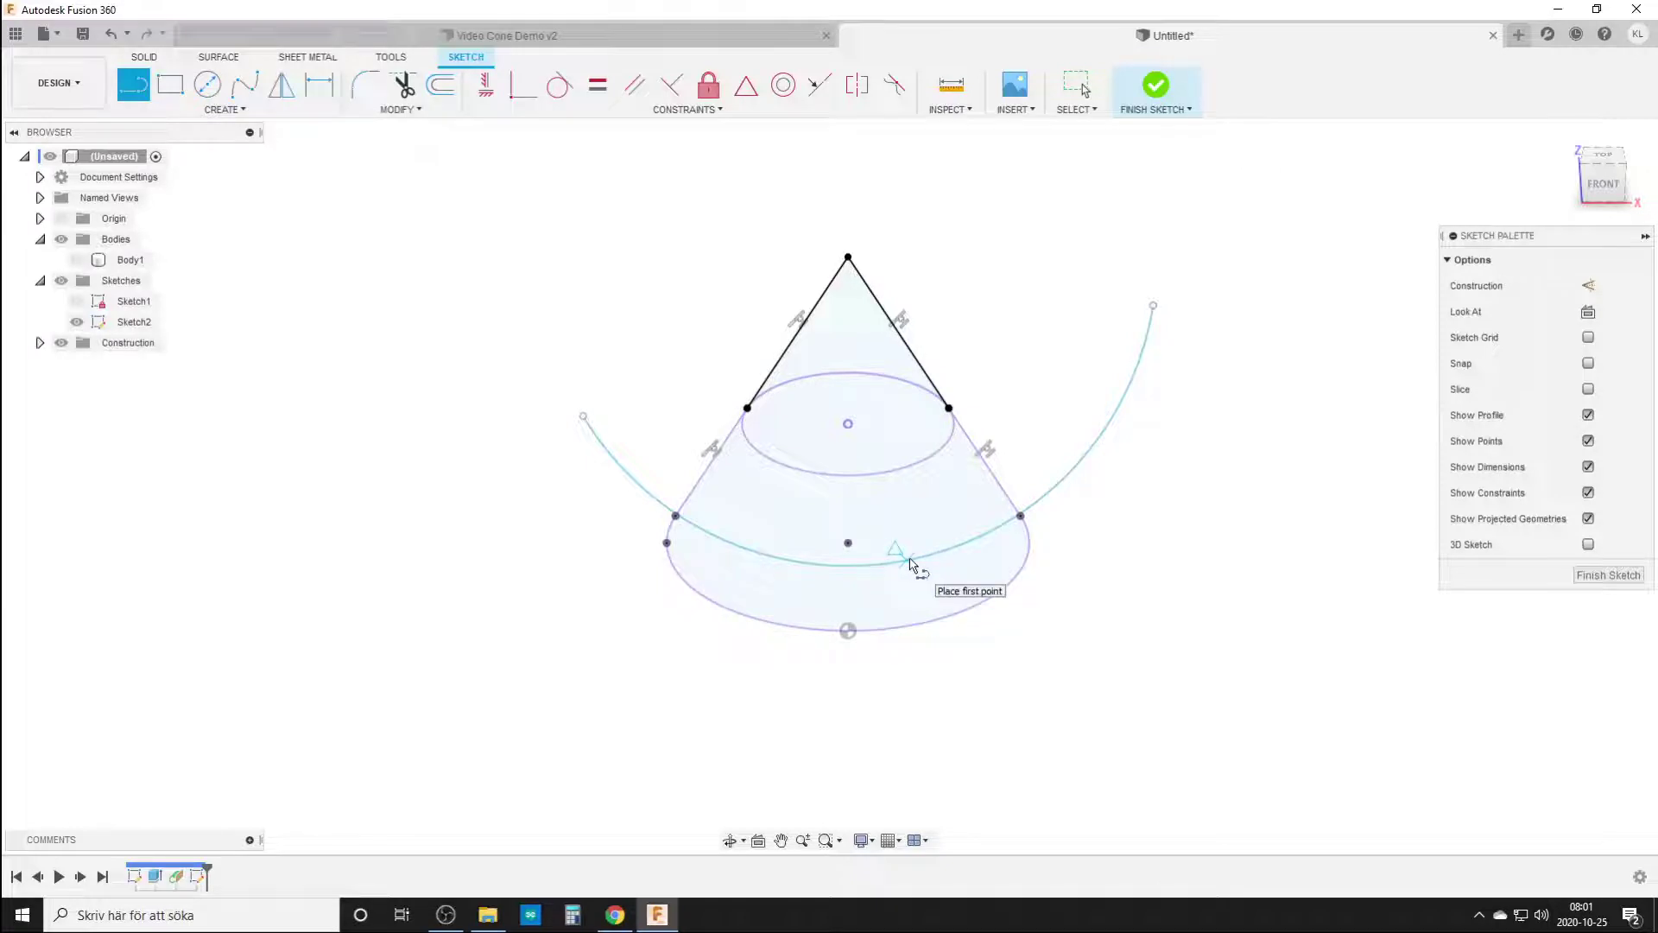
click(907, 561)
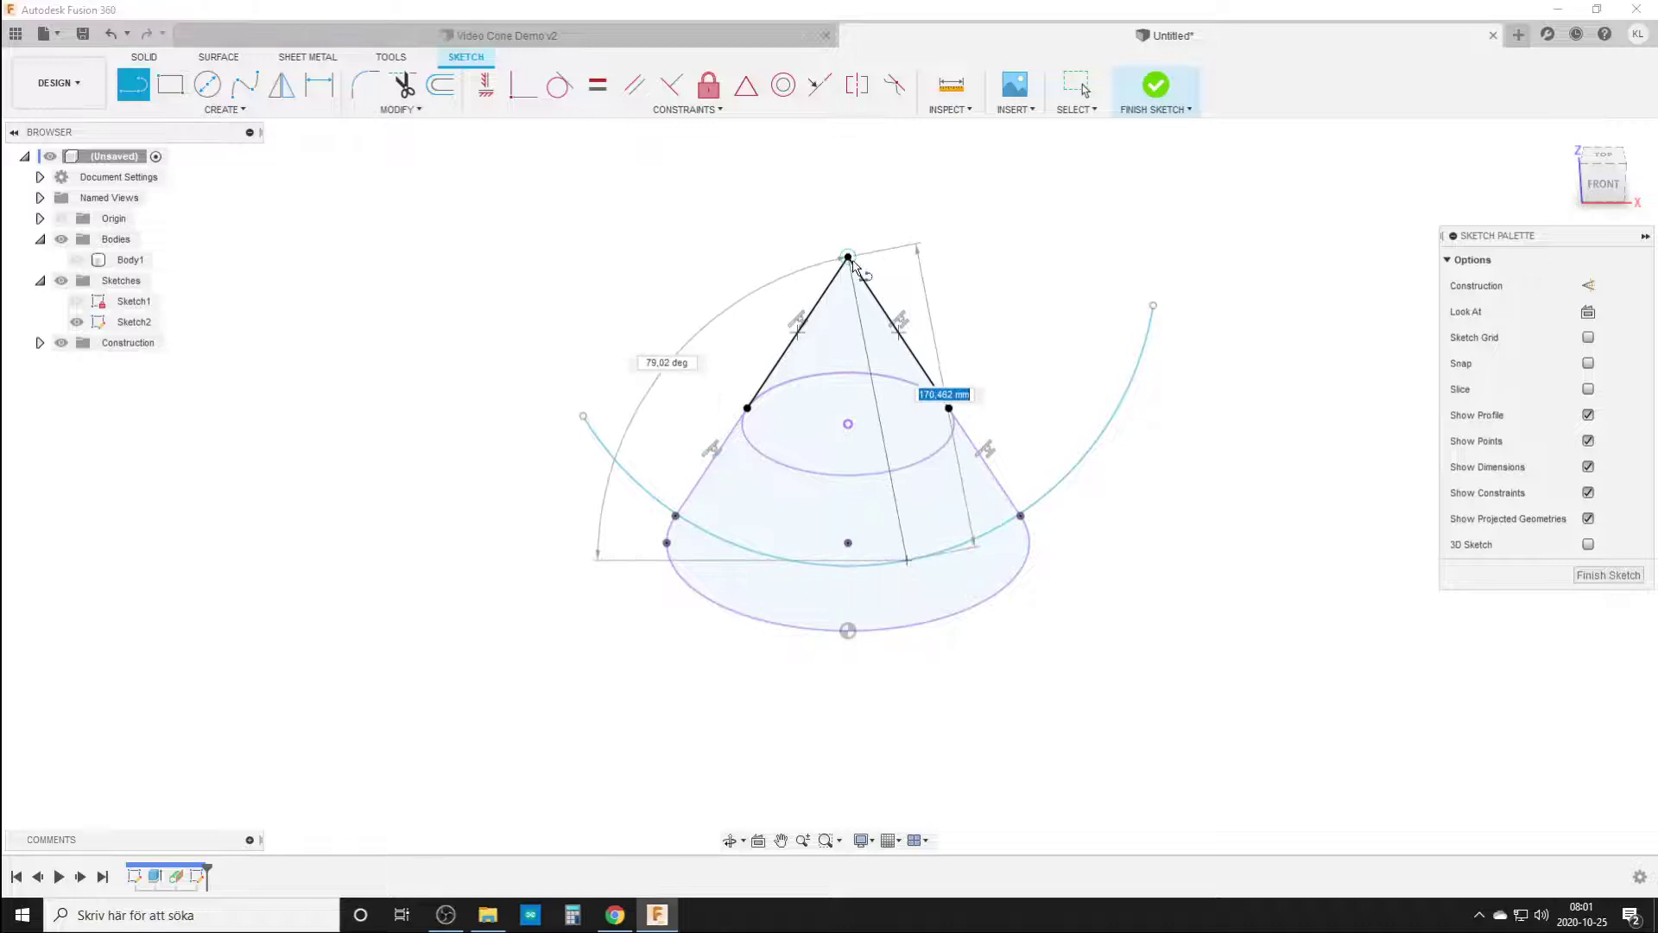
click(848, 257)
key(Escape)
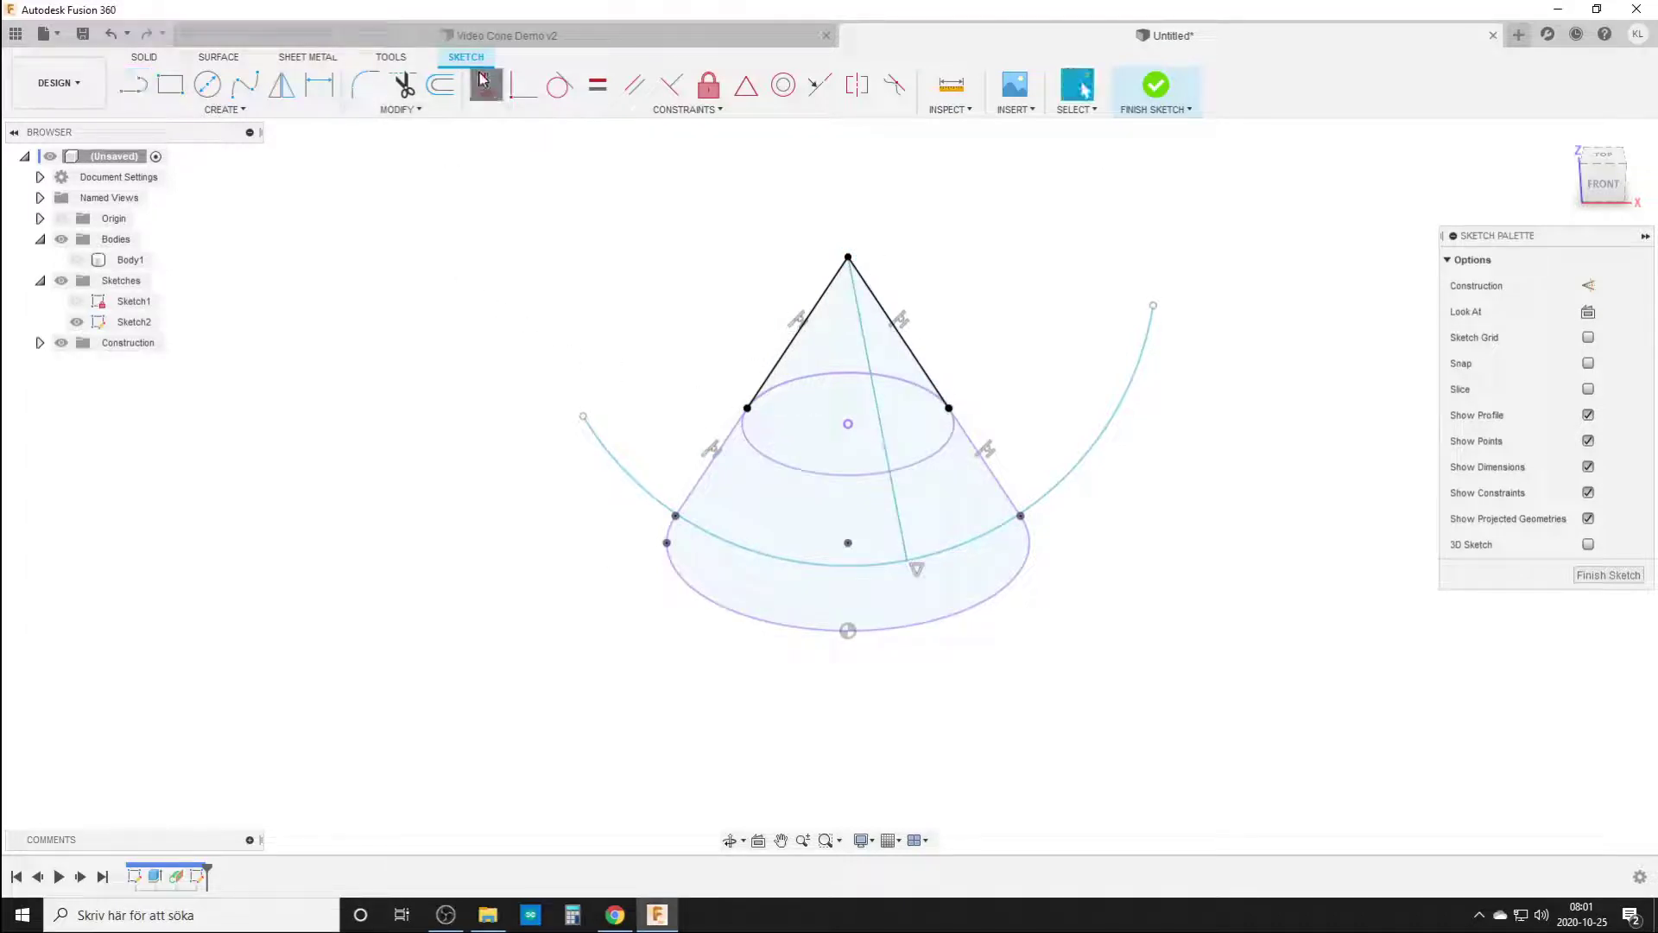
click(483, 82)
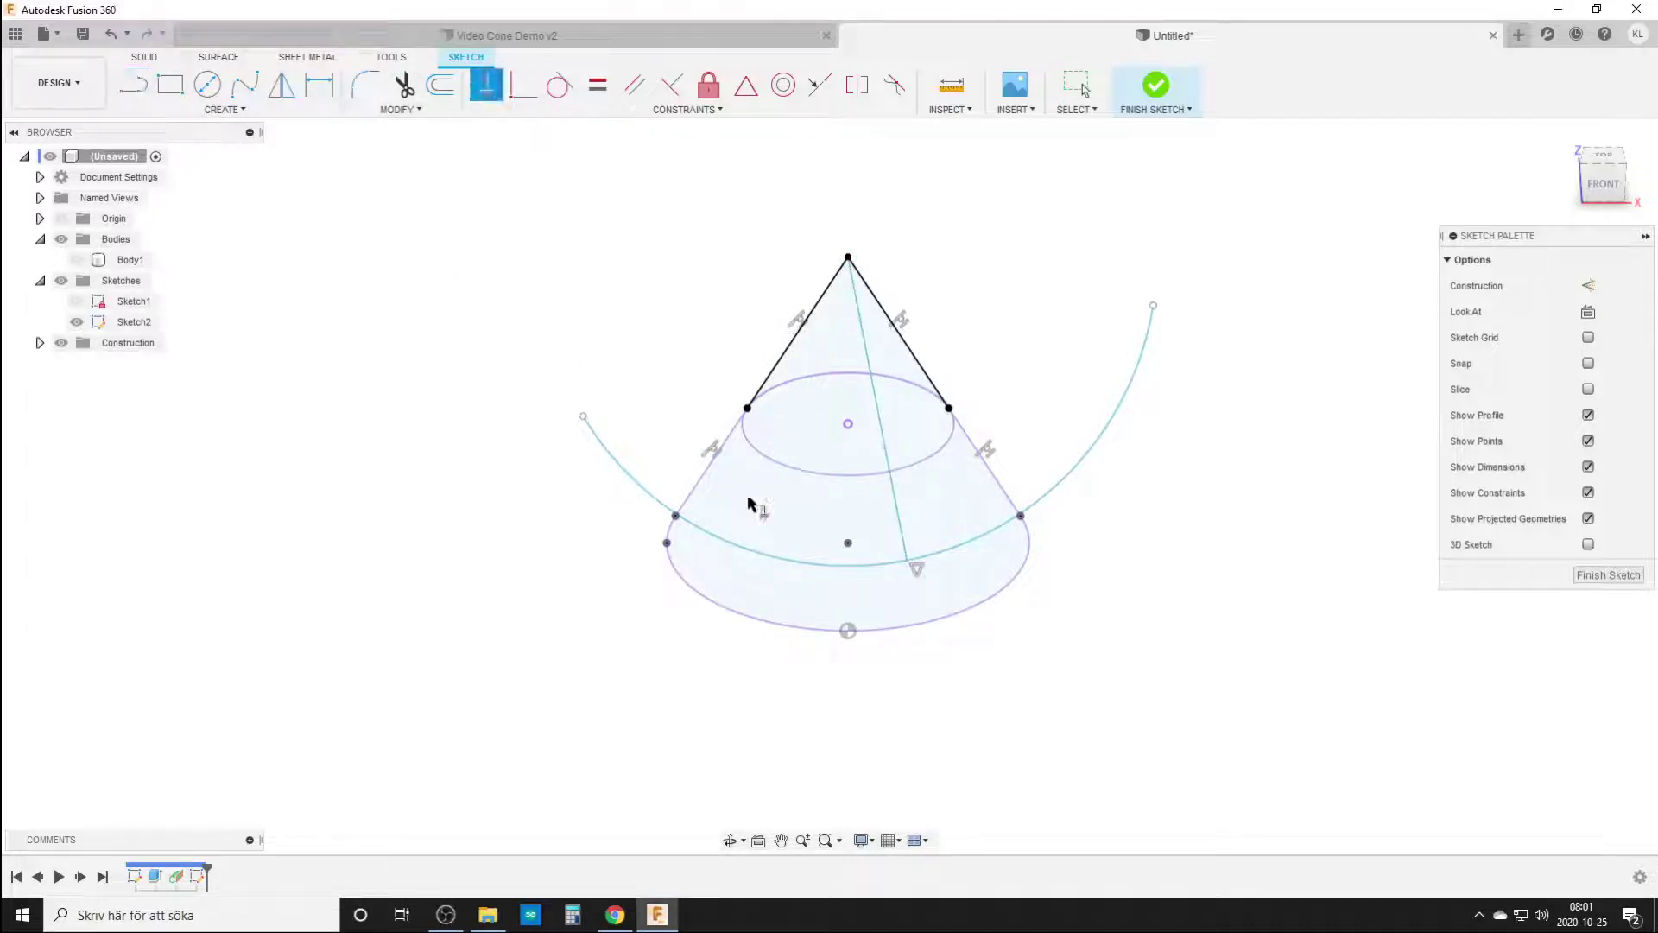
click(898, 509)
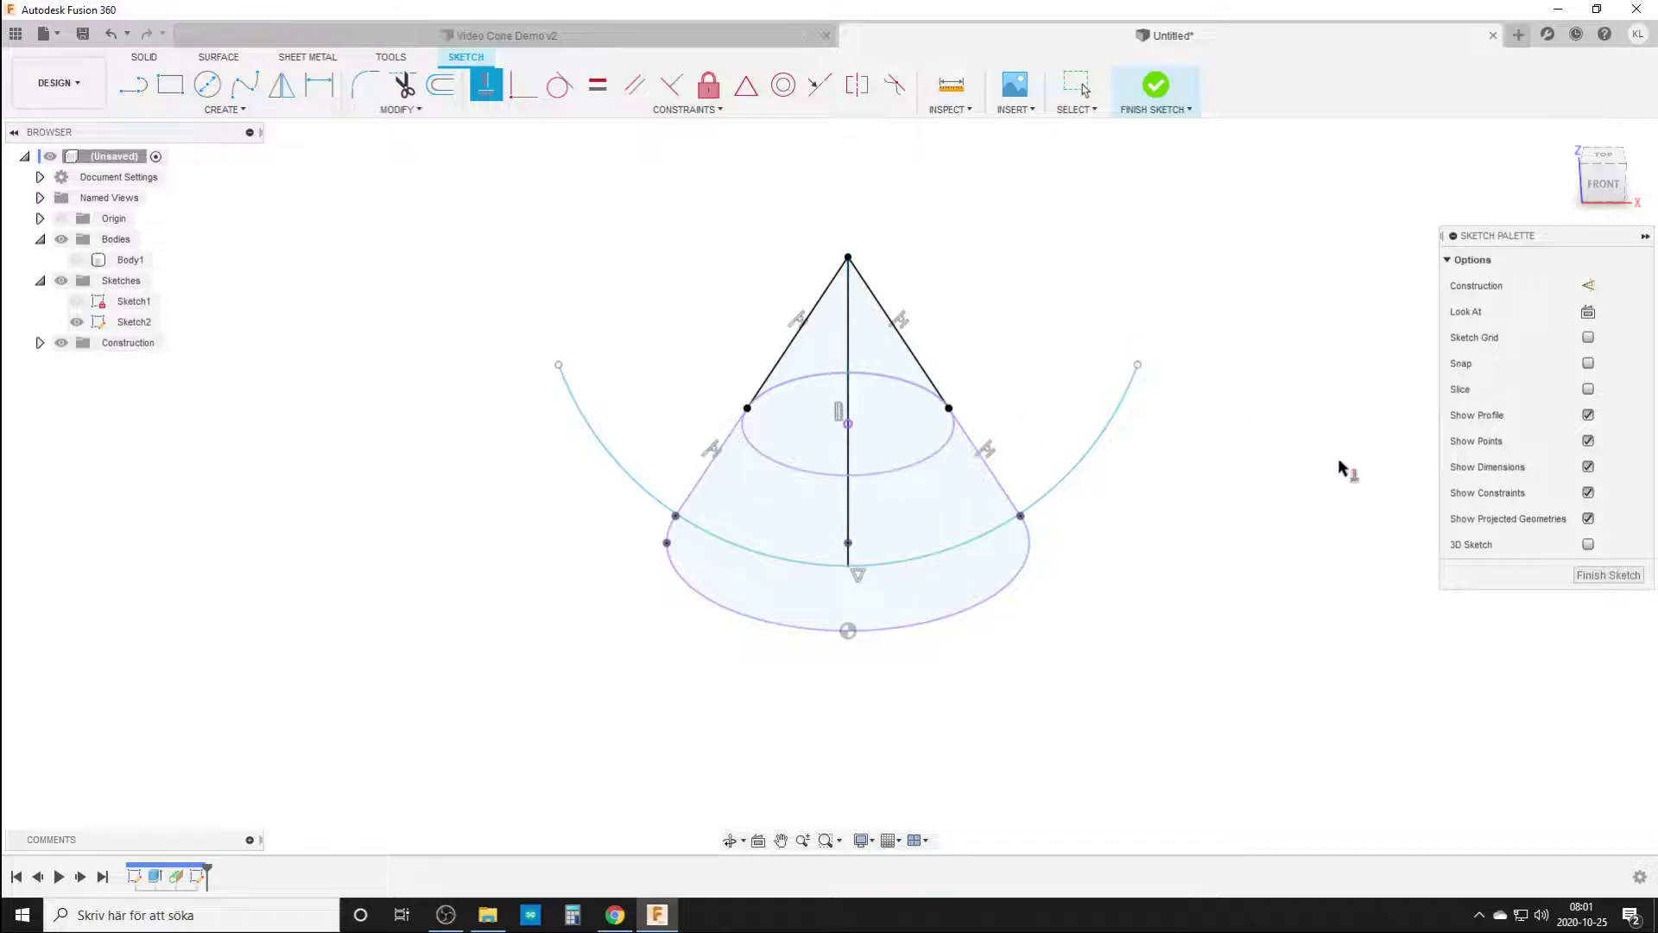
key(Escape)
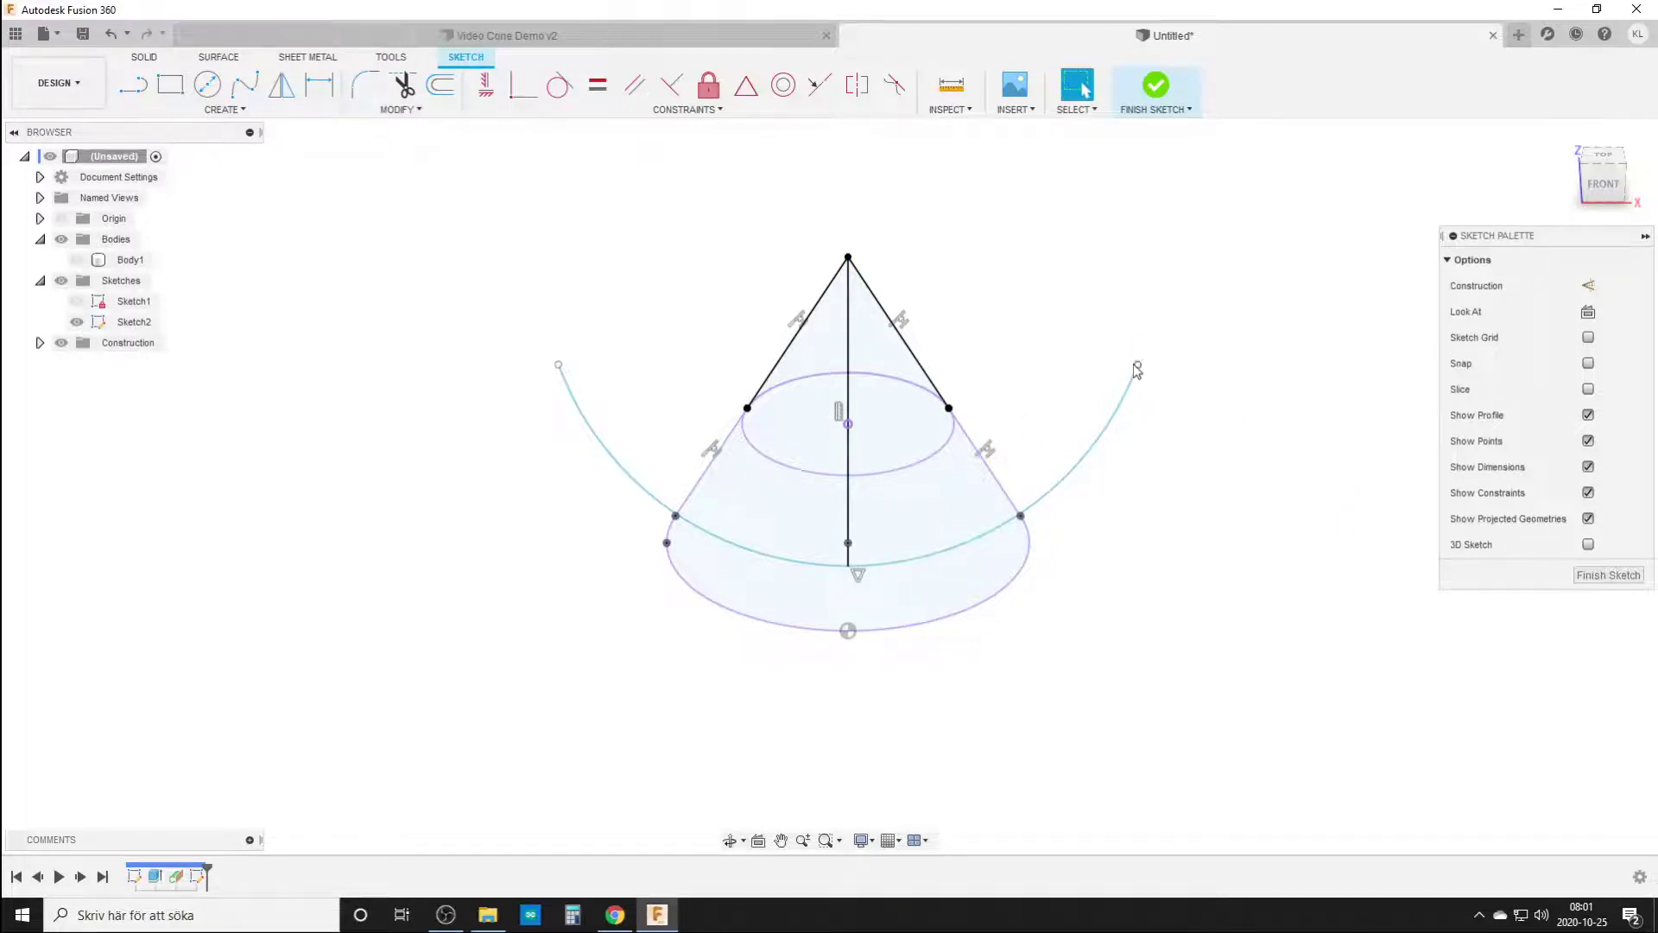
- Shorten the arc from its right end and enlarge its radius to about 178 mm
drag(1137, 366, 1108, 406)
middle_drag(983, 681, 989, 596)
drag(896, 470, 893, 501)
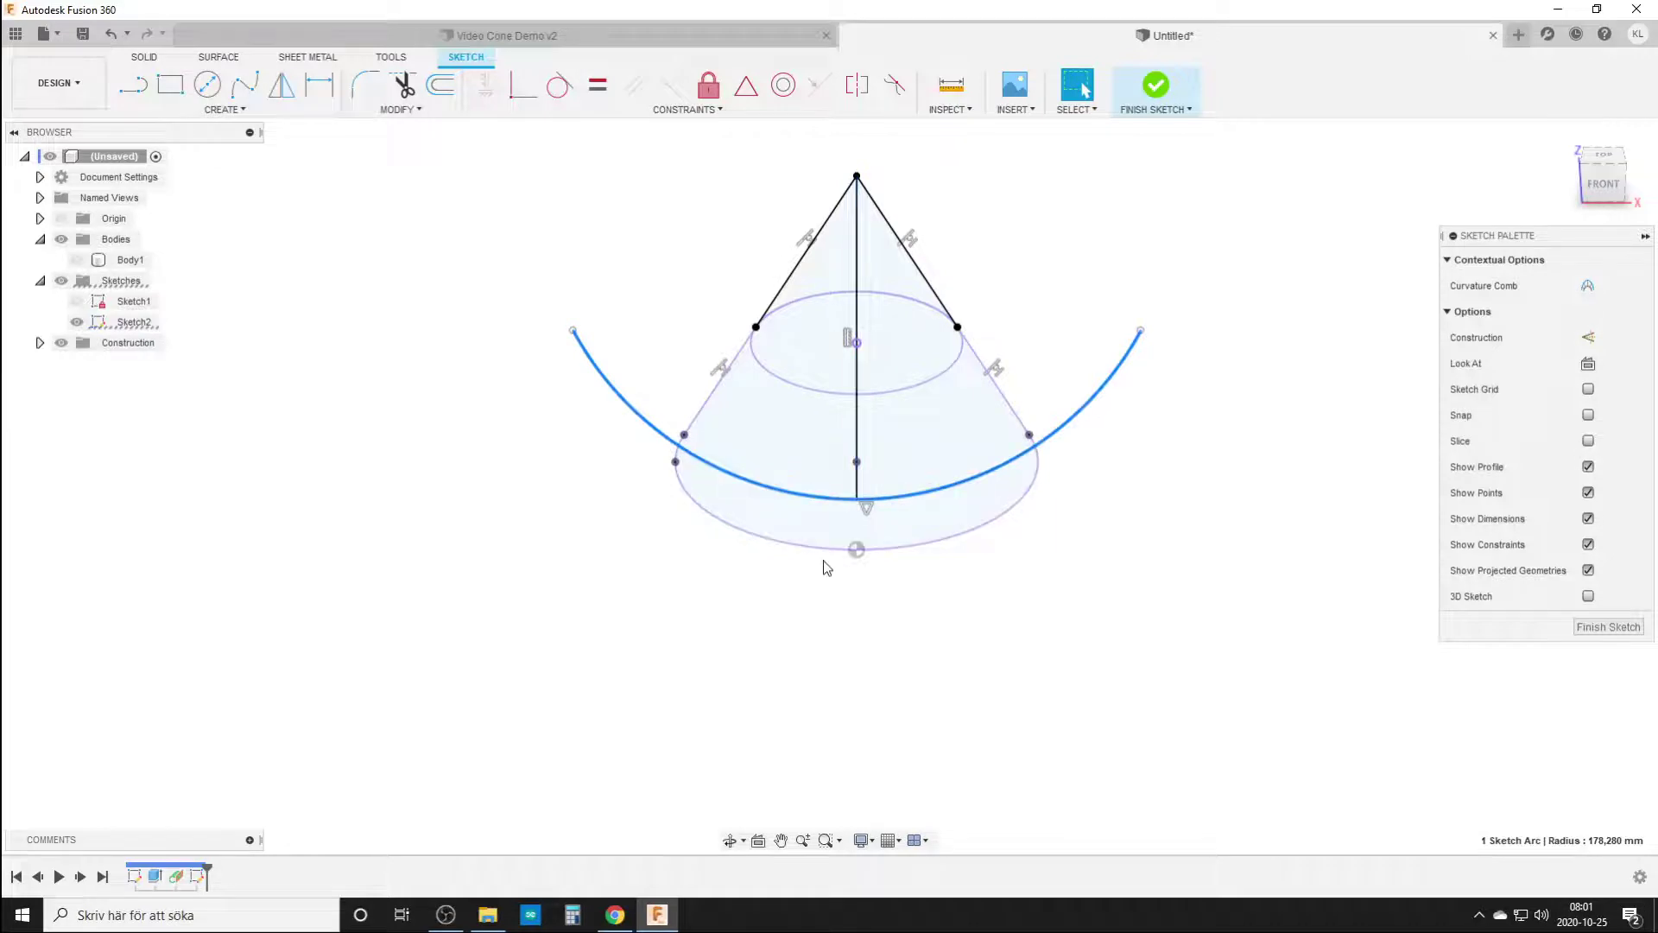
click(827, 592)
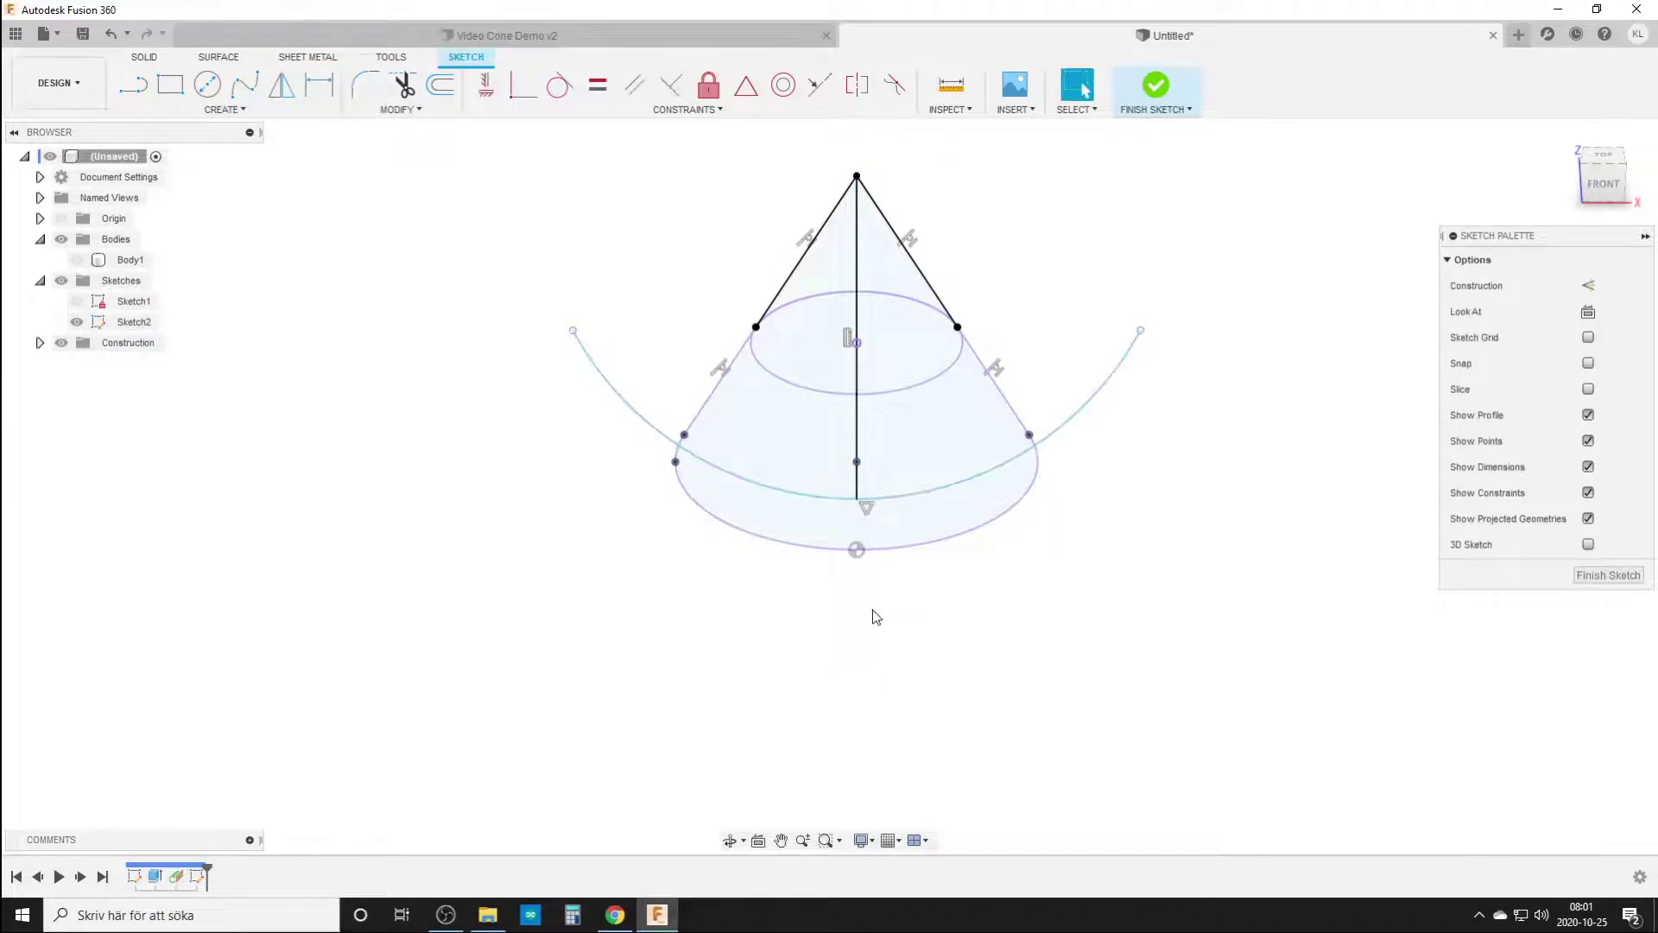
- Dimension the vertical distance between the cone's lowest base point and the lower end of the centre line as 20 mm
key(d)
click(857, 549)
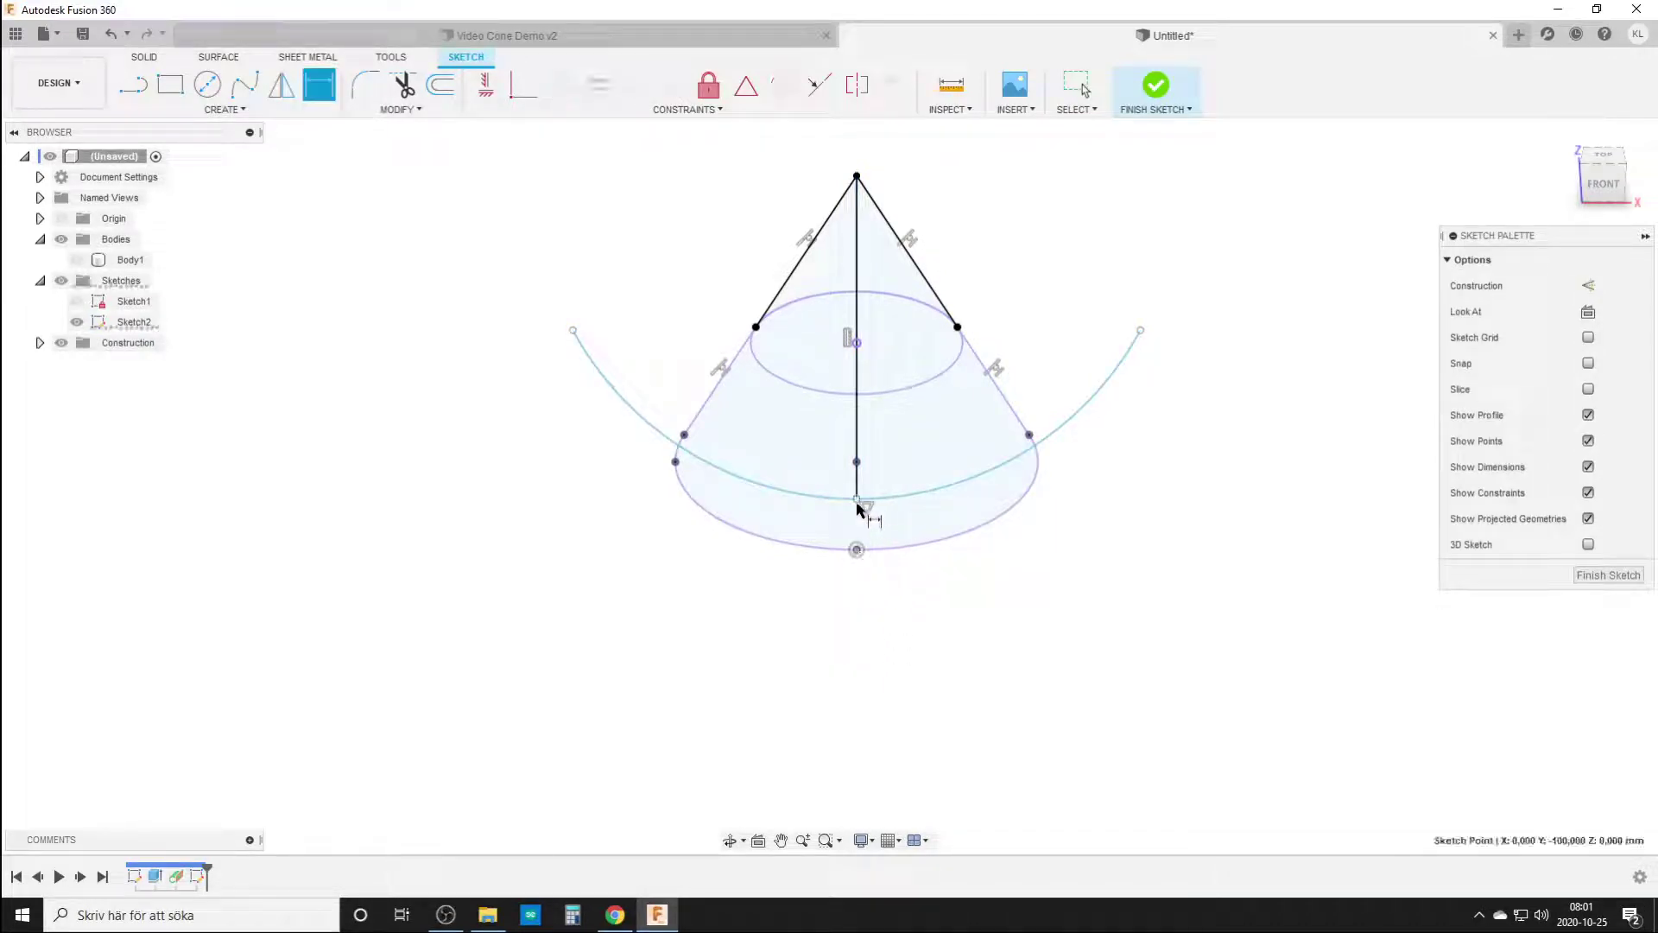
click(857, 500)
click(1087, 537)
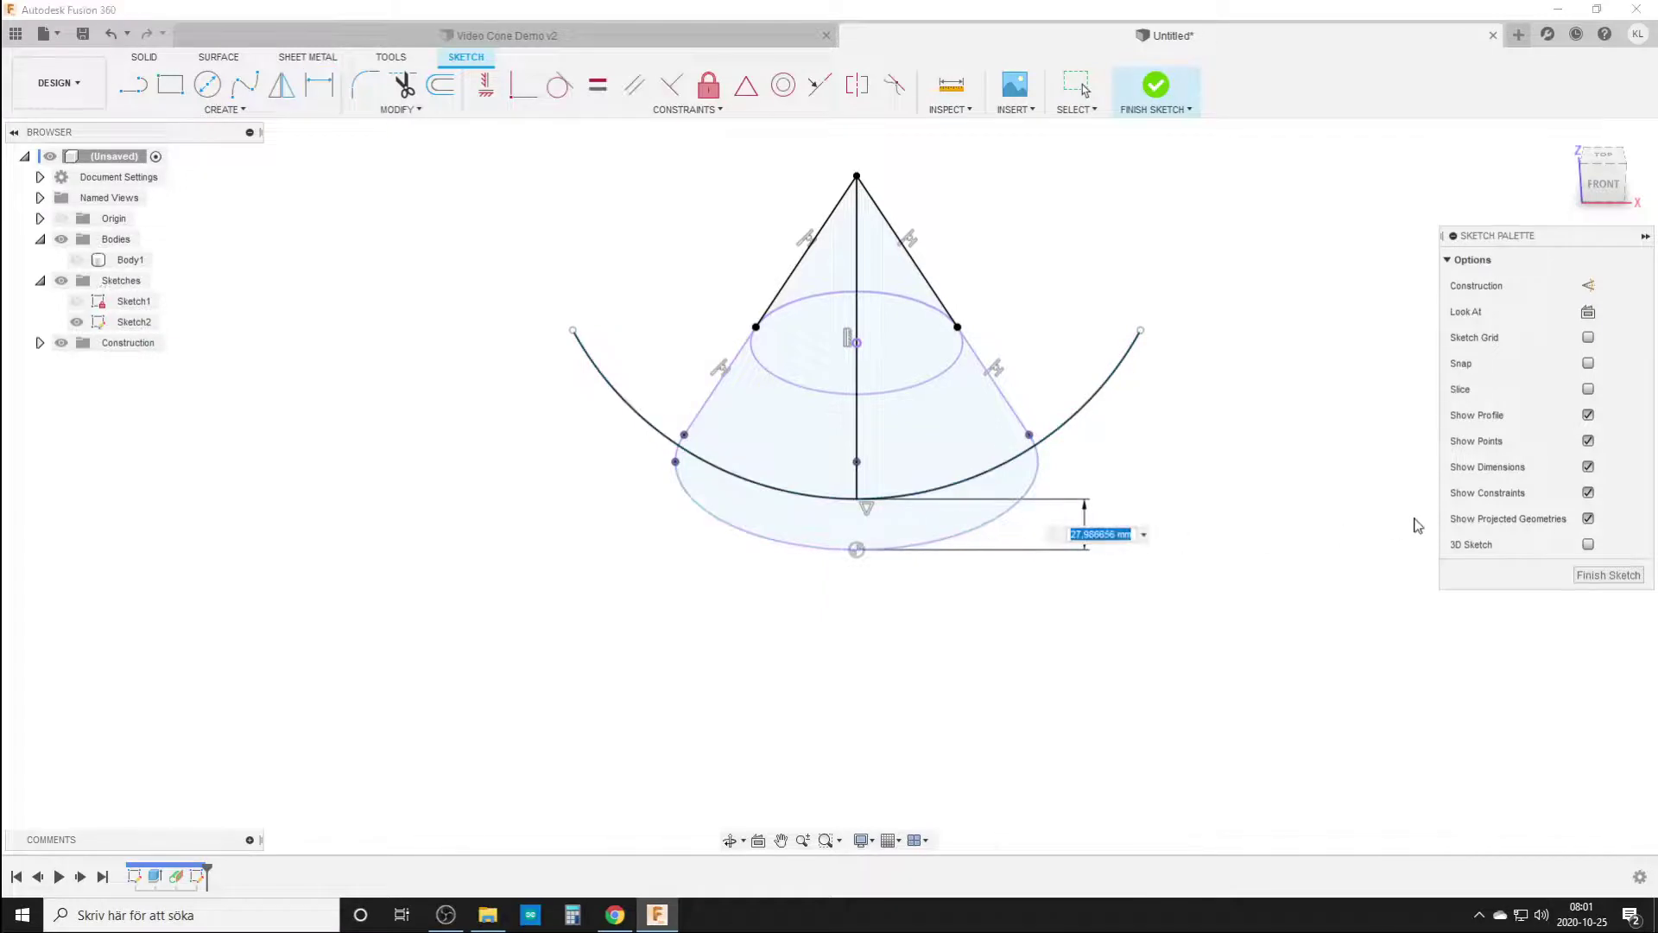
text(20)
key(Return)
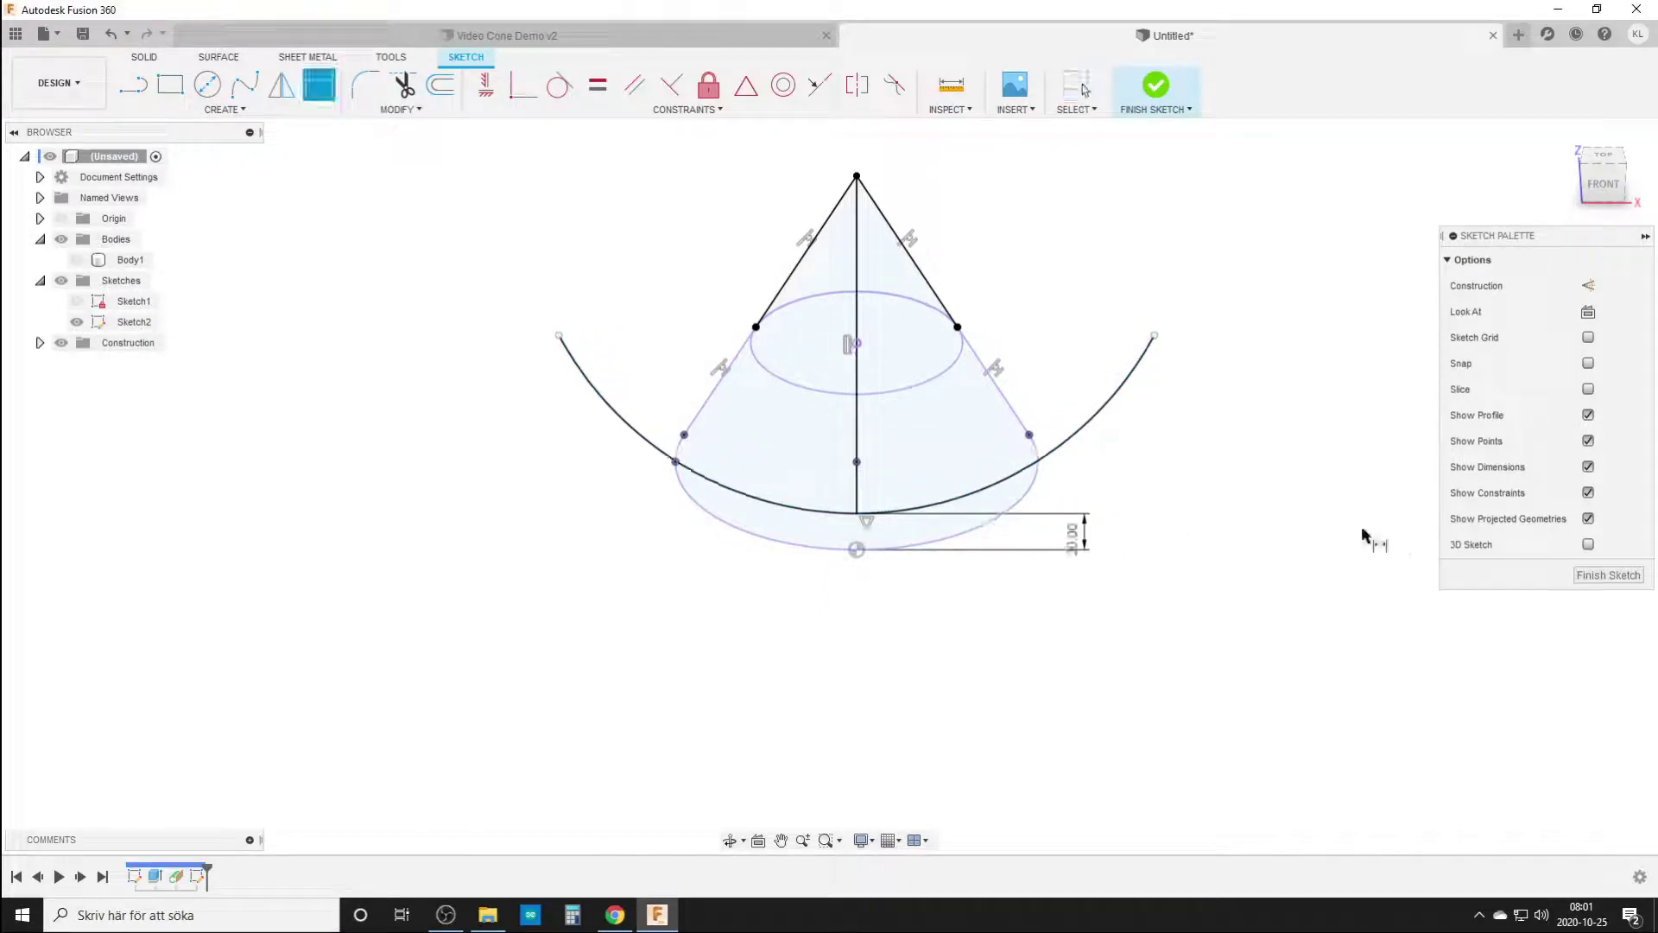
scroll(887, 682, down, 1)
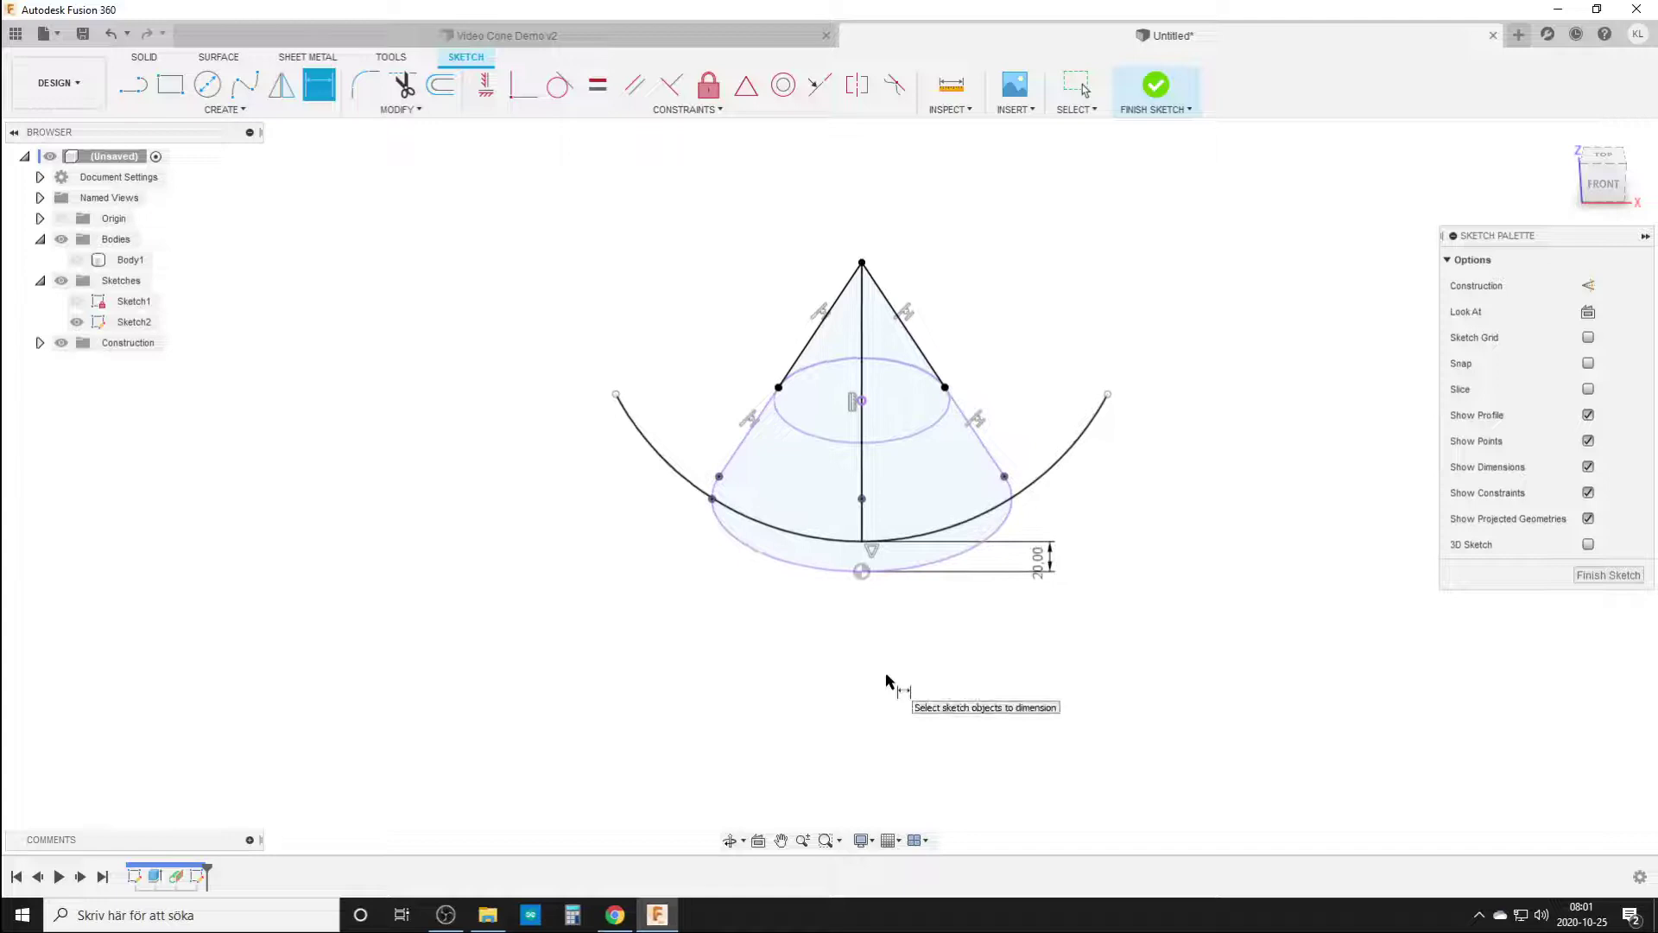
key(Escape)
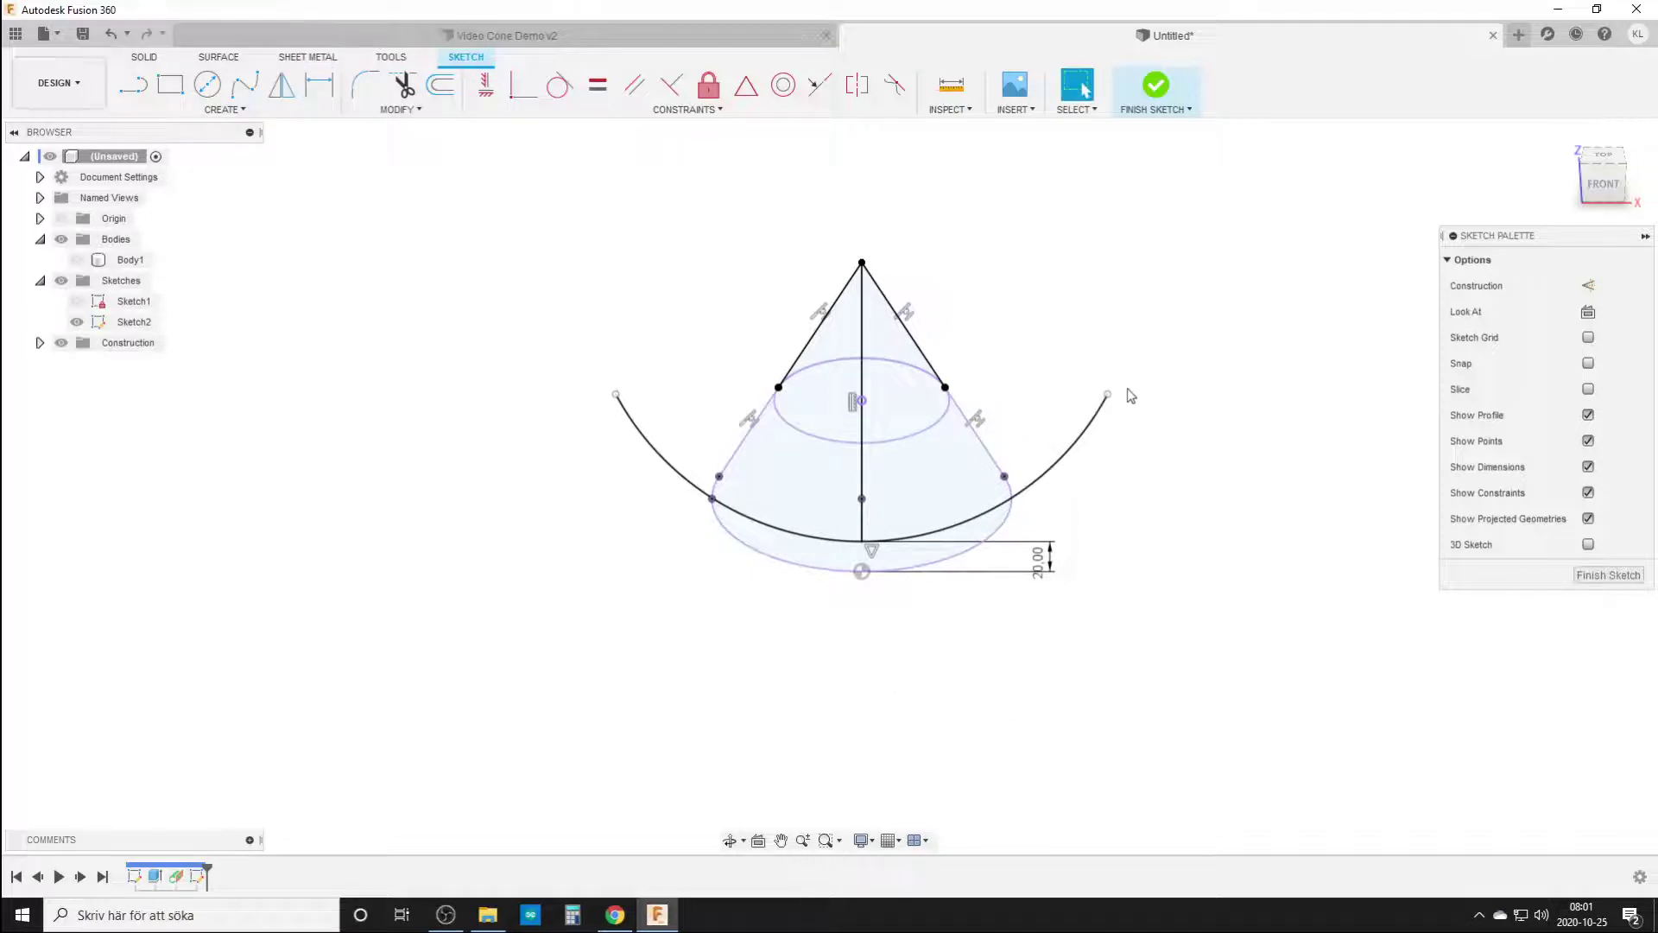
- Shorten the arc slightly from its right end and convert all of the sketch's curves to construction geometry
mouse_move(1111, 399)
mouse_down()
mouse_move(1050, 471)
mouse_move(1055, 358)
mouse_move(1102, 417)
mouse_up()
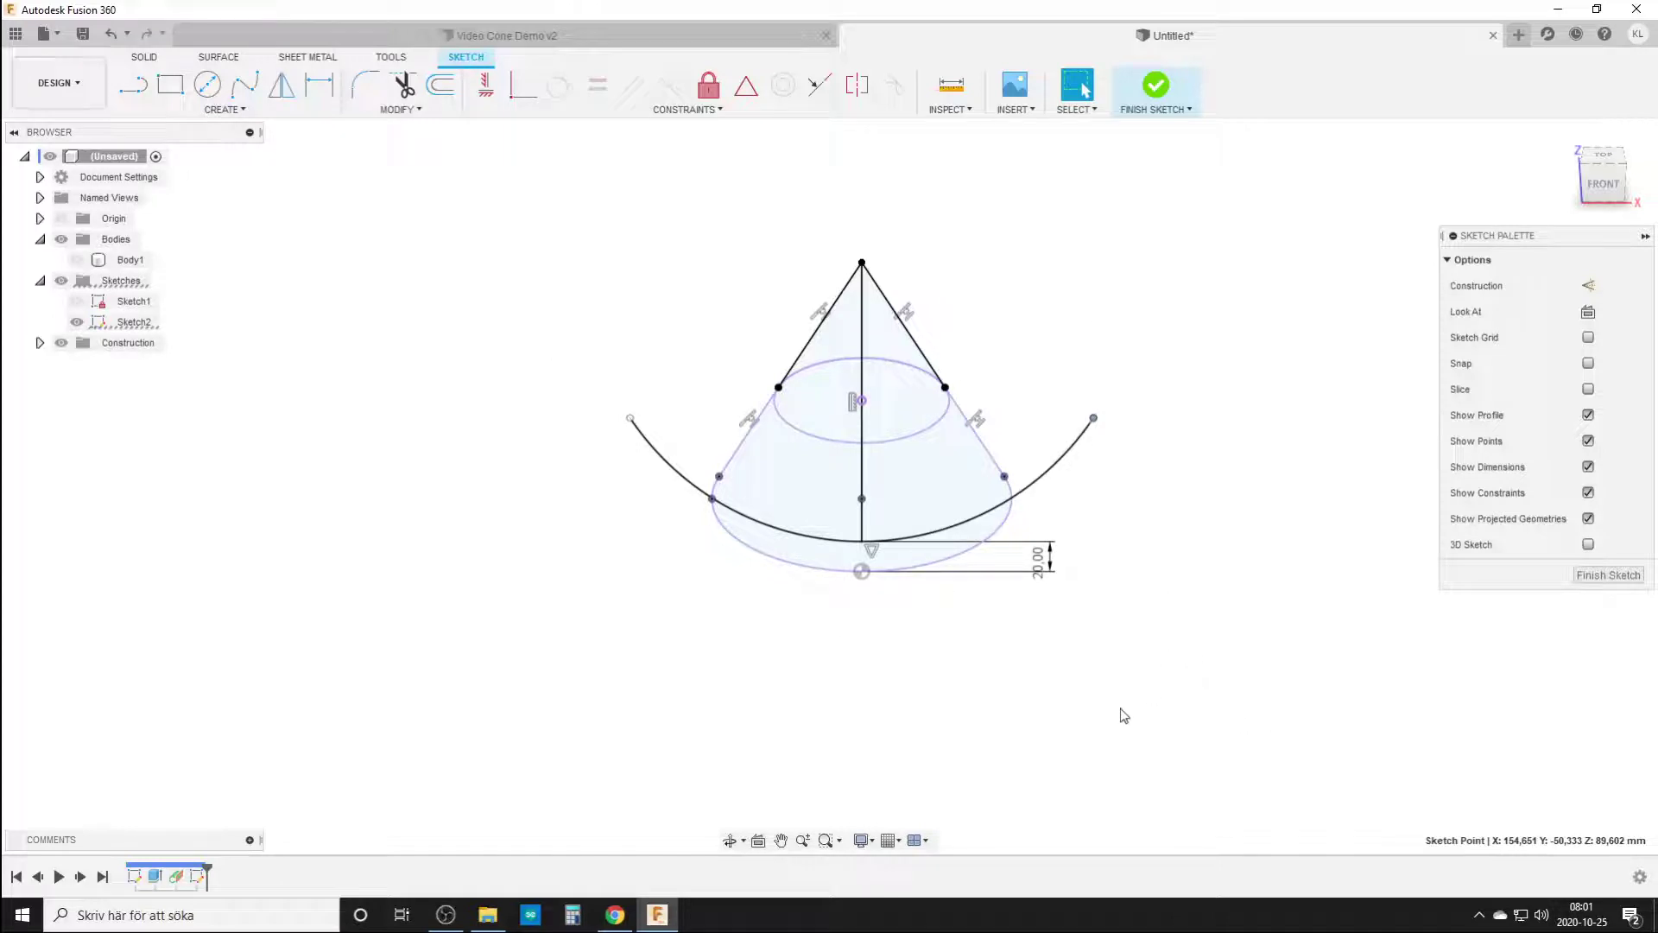
drag(464, 146, 1274, 691)
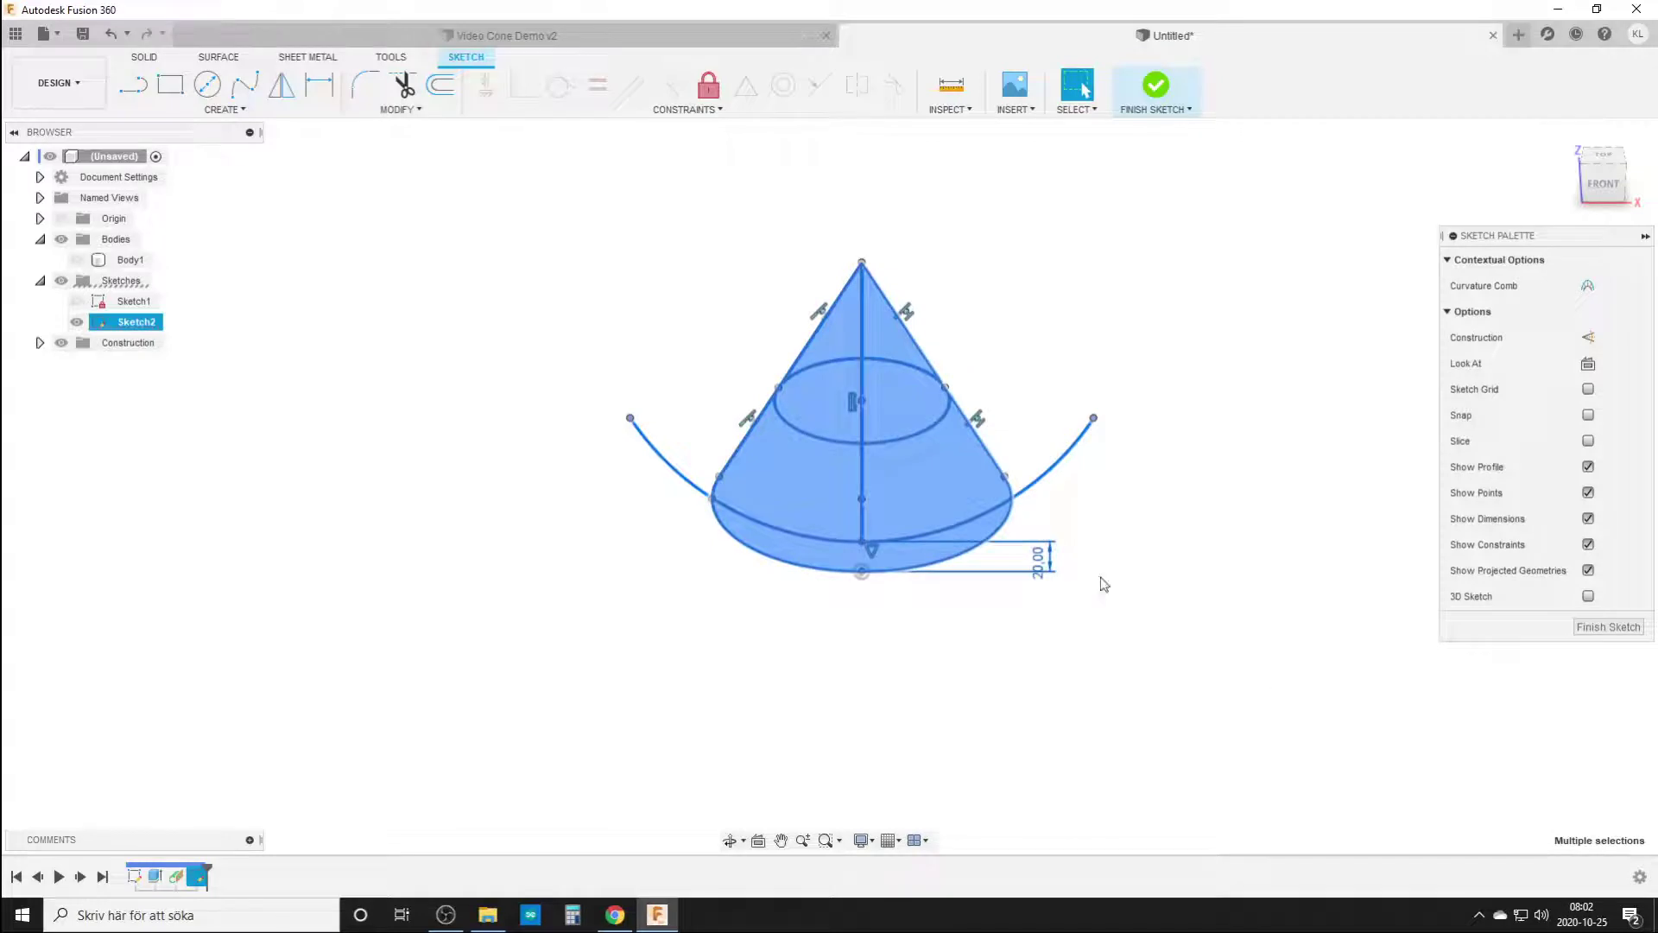
click(1588, 337)
click(656, 699)
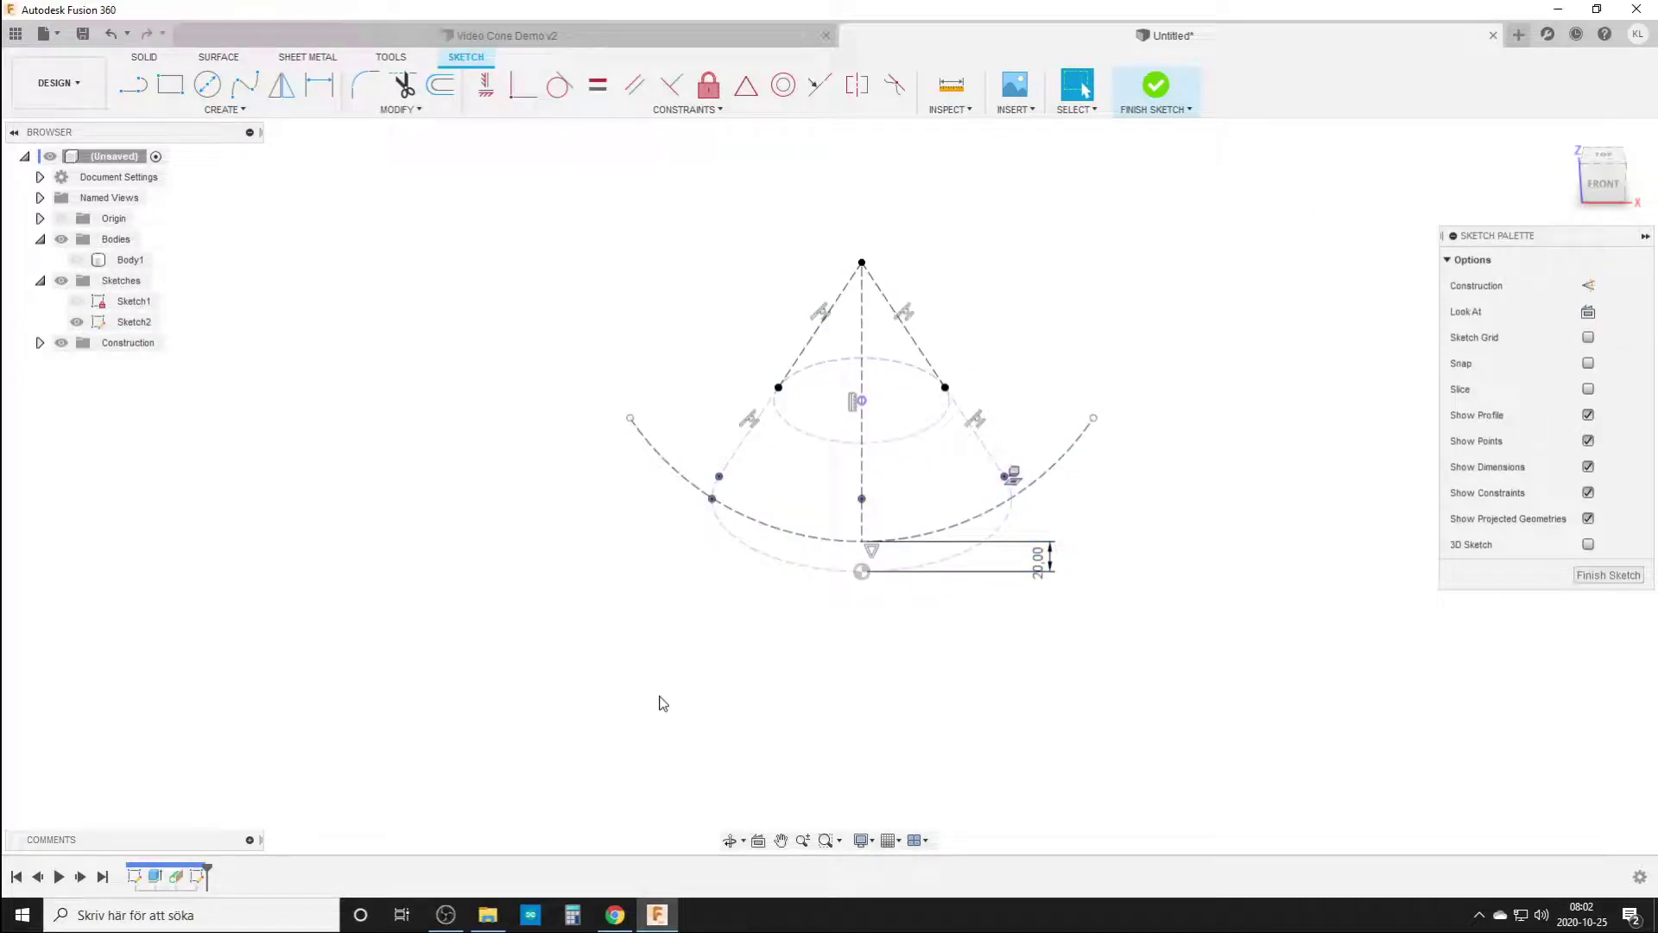
- Start a Text on Path along the arc with the text "Like this Video !!!"
click(788, 535)
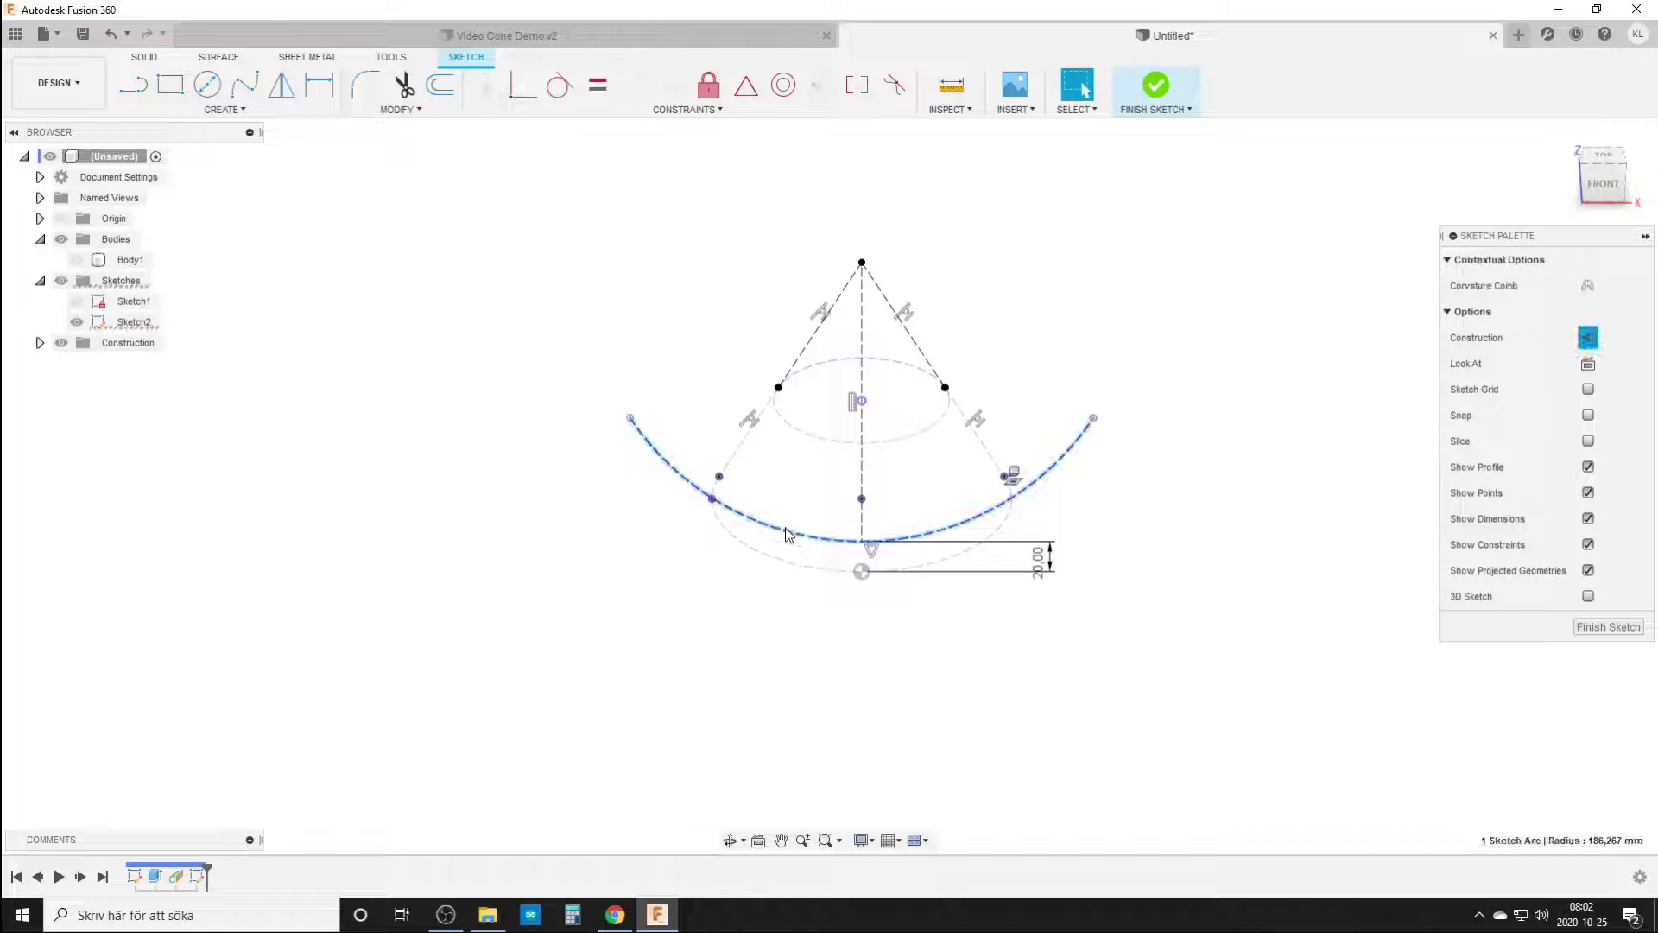
right_click(788, 536)
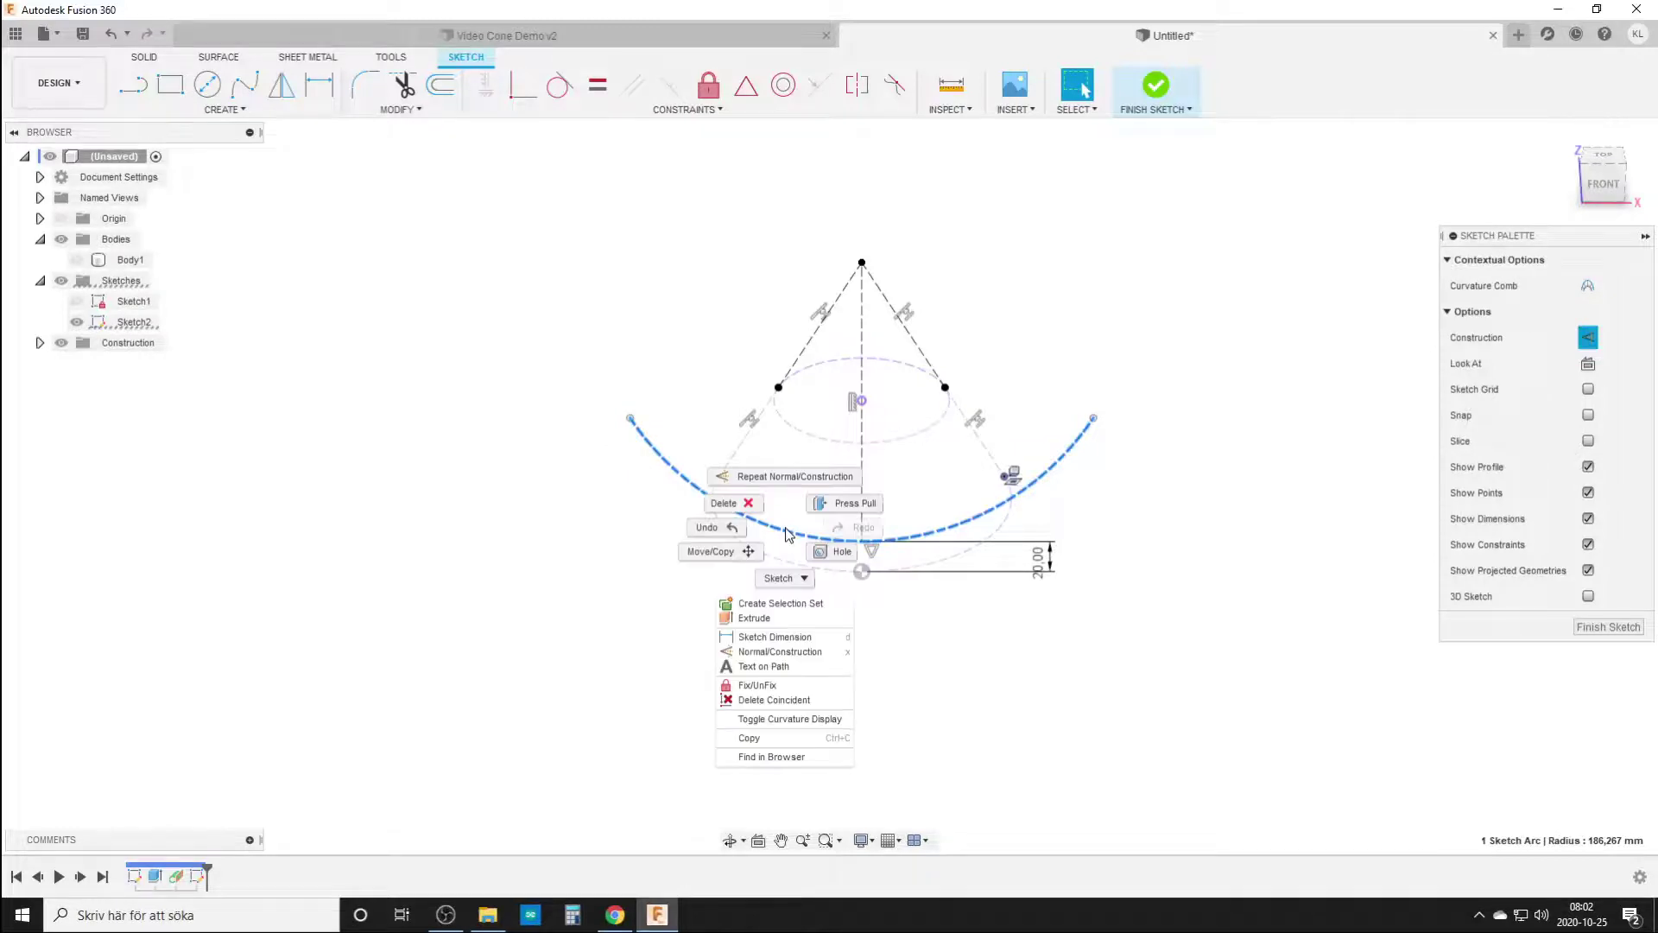
click(798, 669)
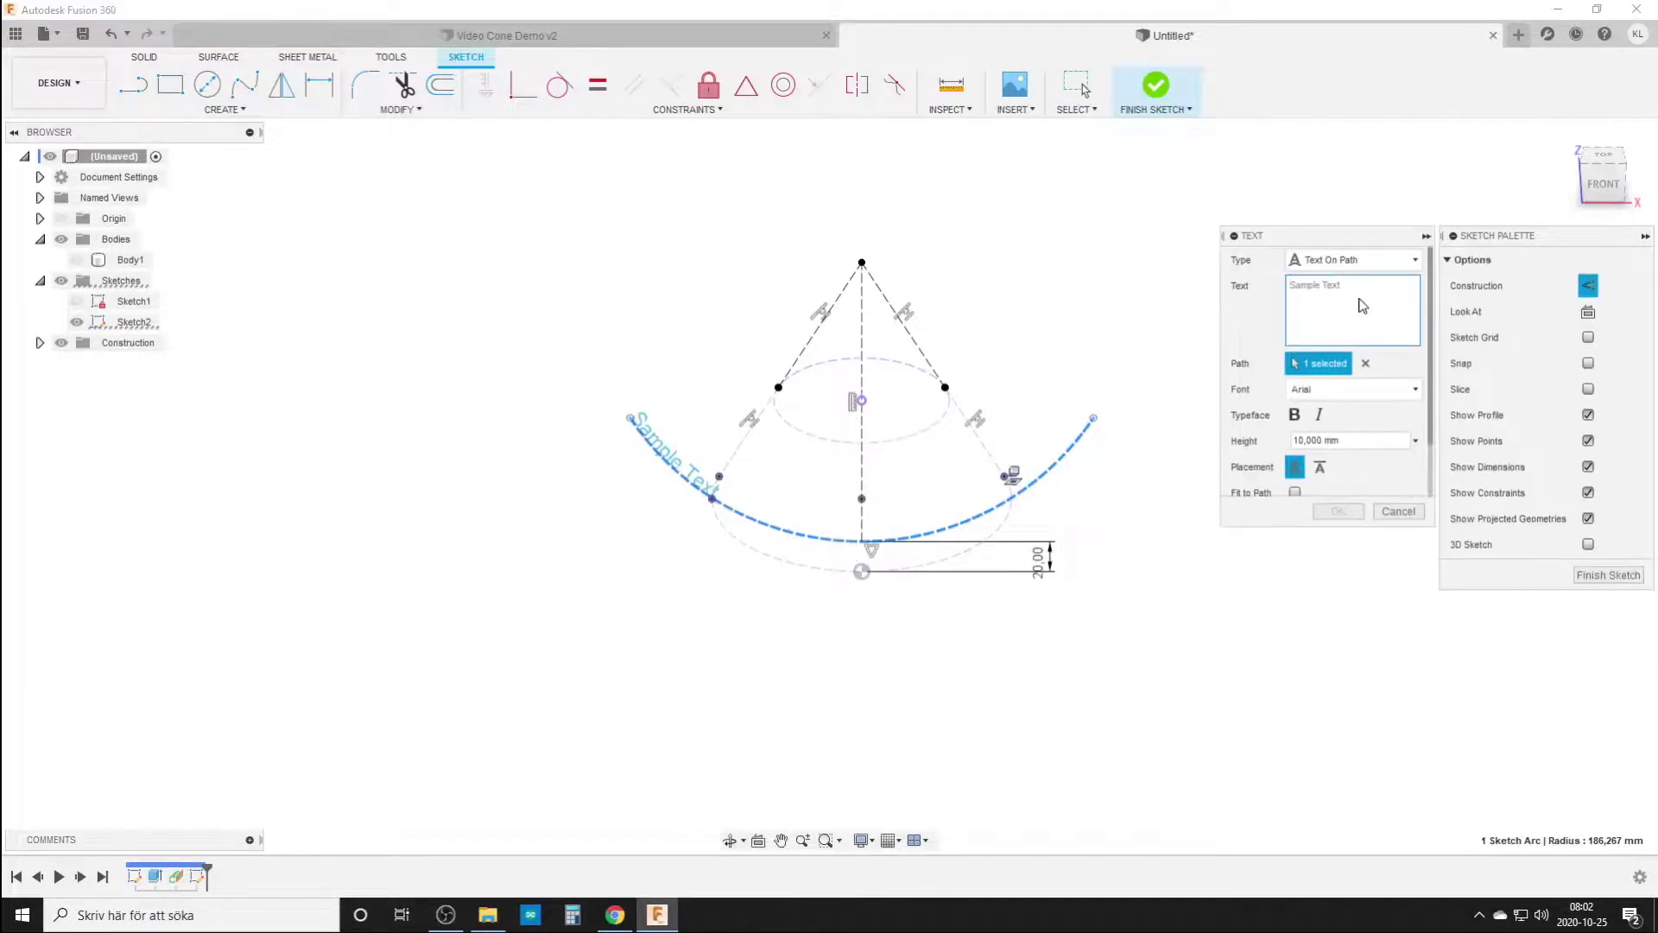
text(Like this Video !!!)
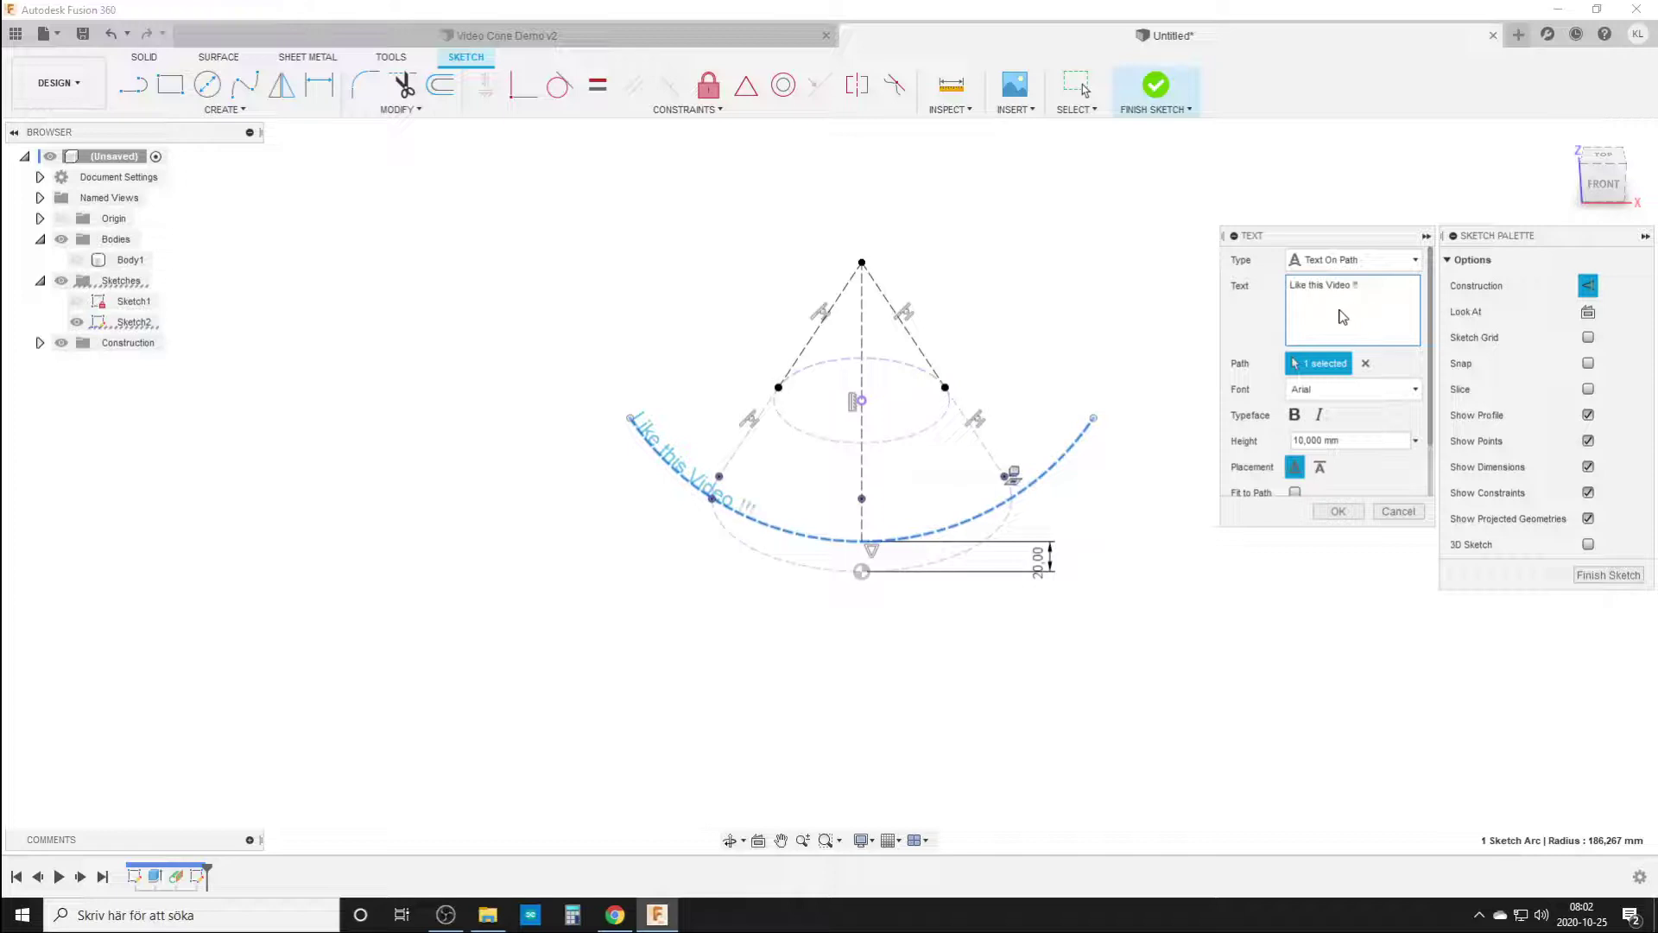
- Fit the text to the path, set its height to 30 mm, make it bold and create it
scroll(1397, 467, down, 2)
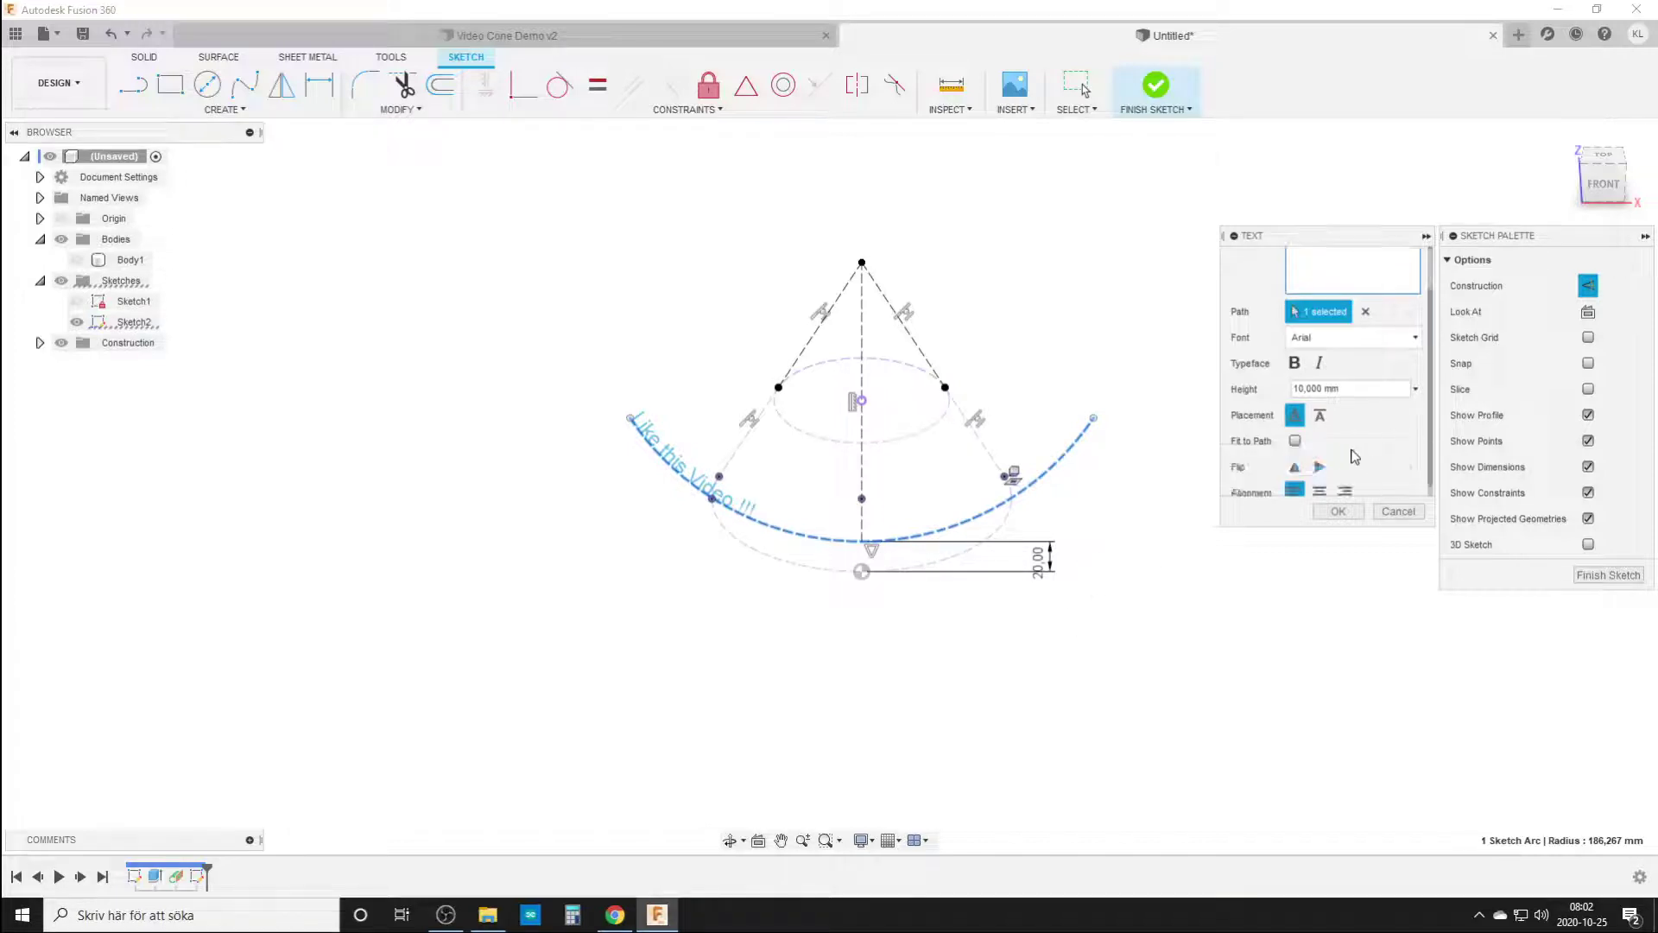
click(1294, 441)
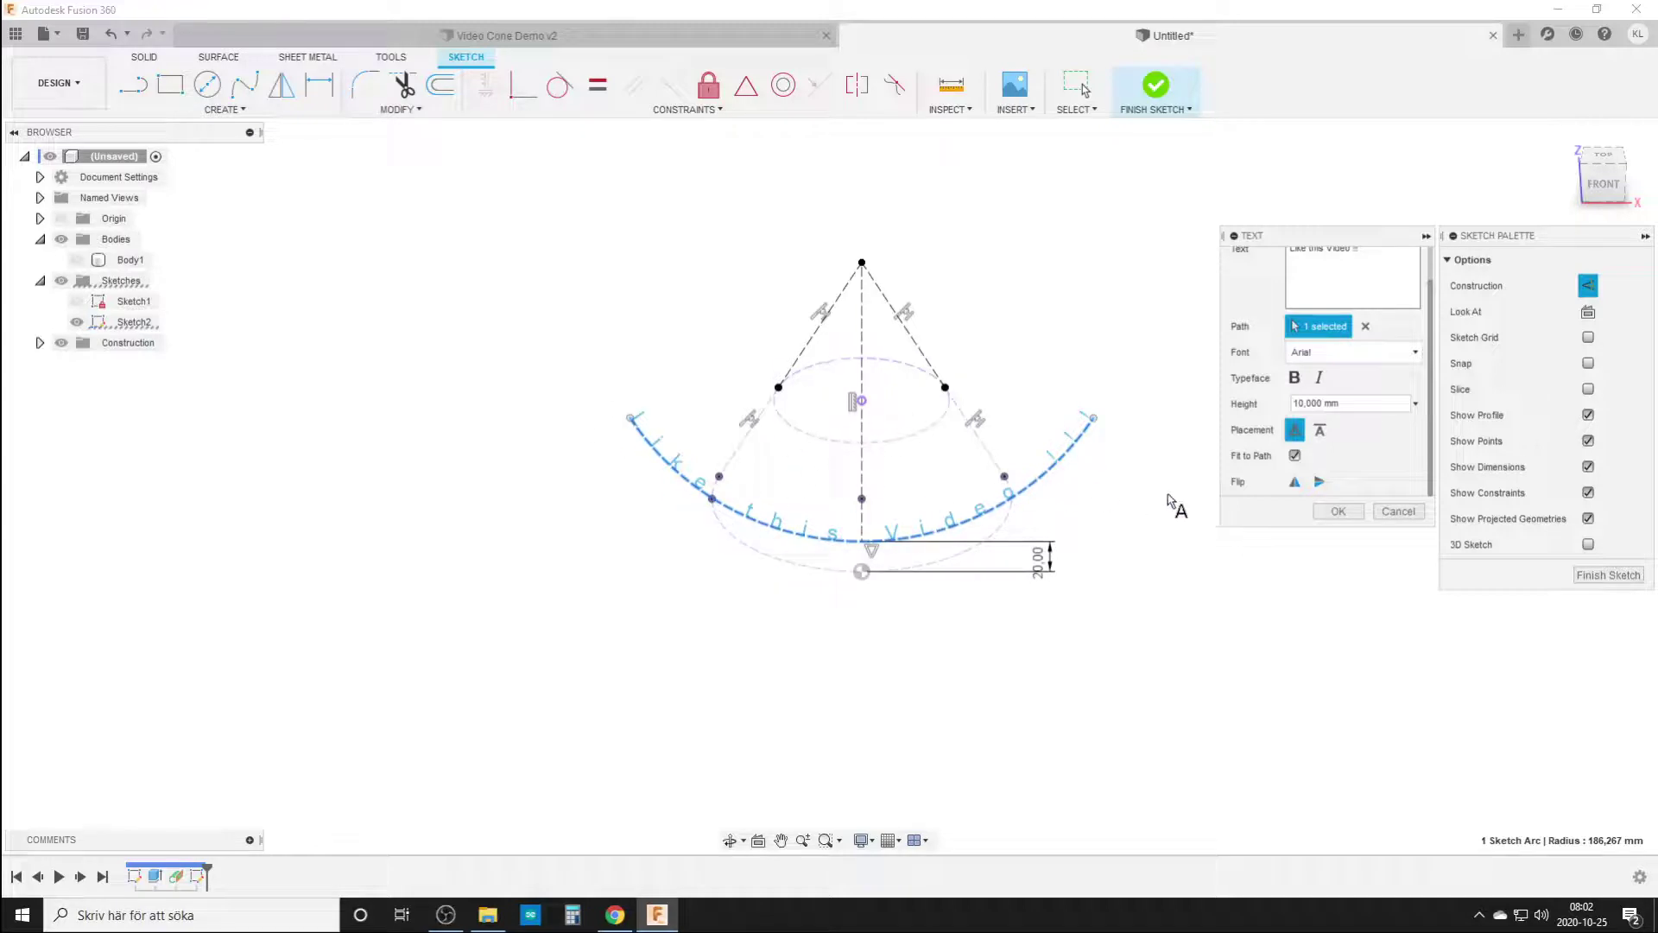
click(1347, 403)
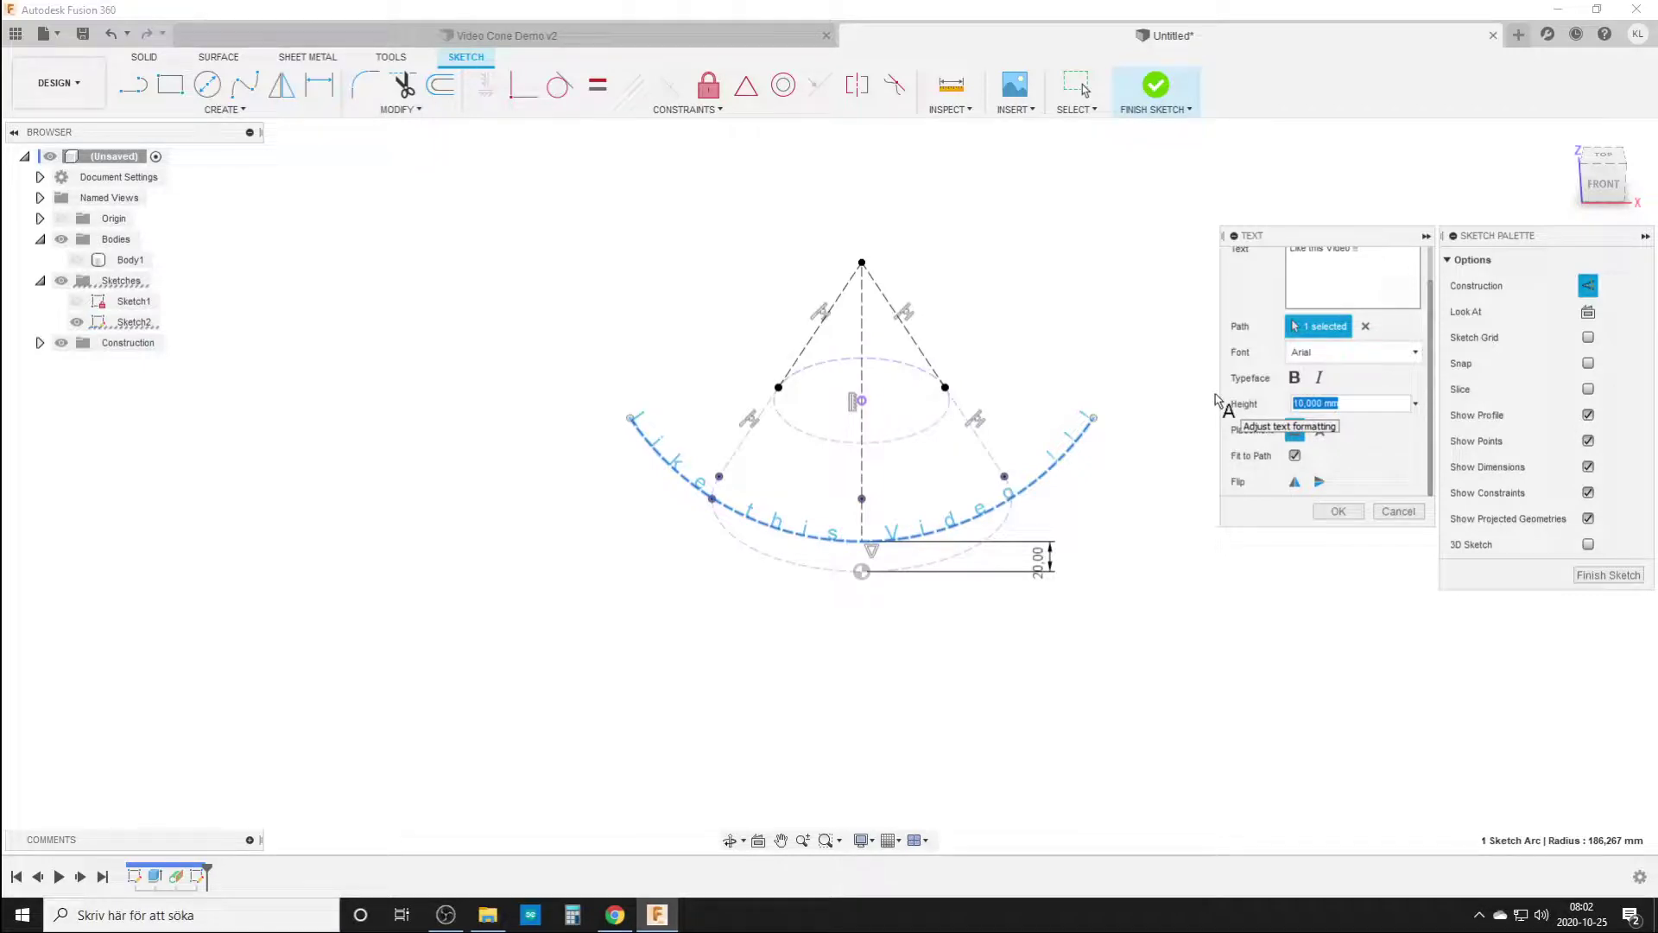
text(3)
click(1294, 377)
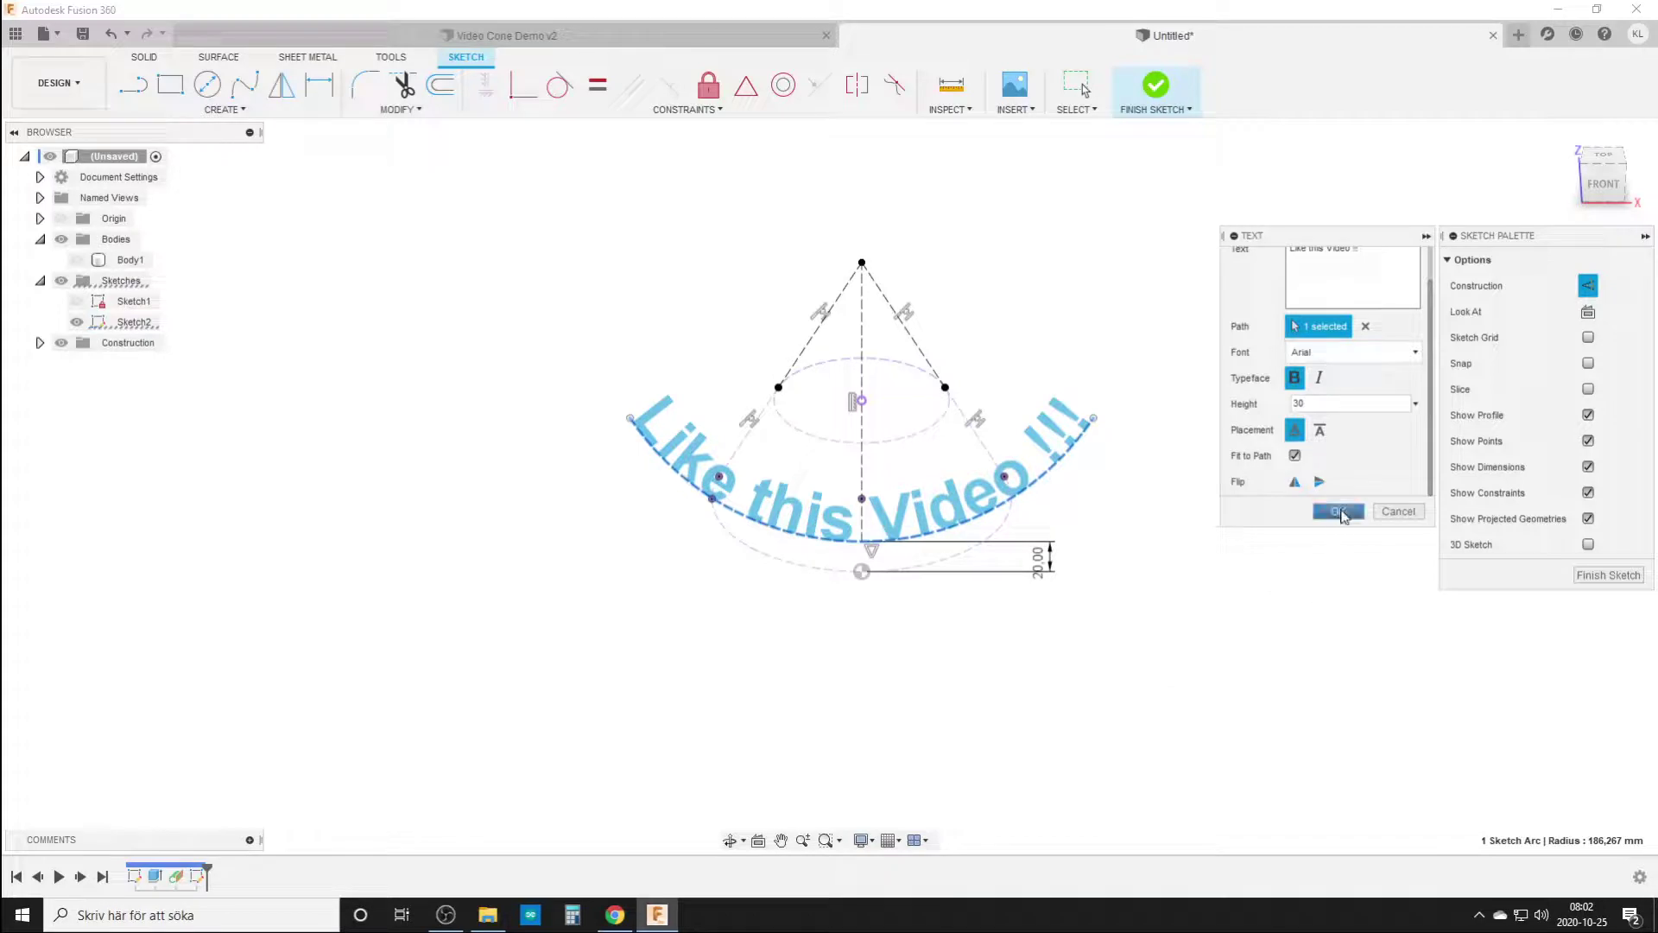
click(1339, 513)
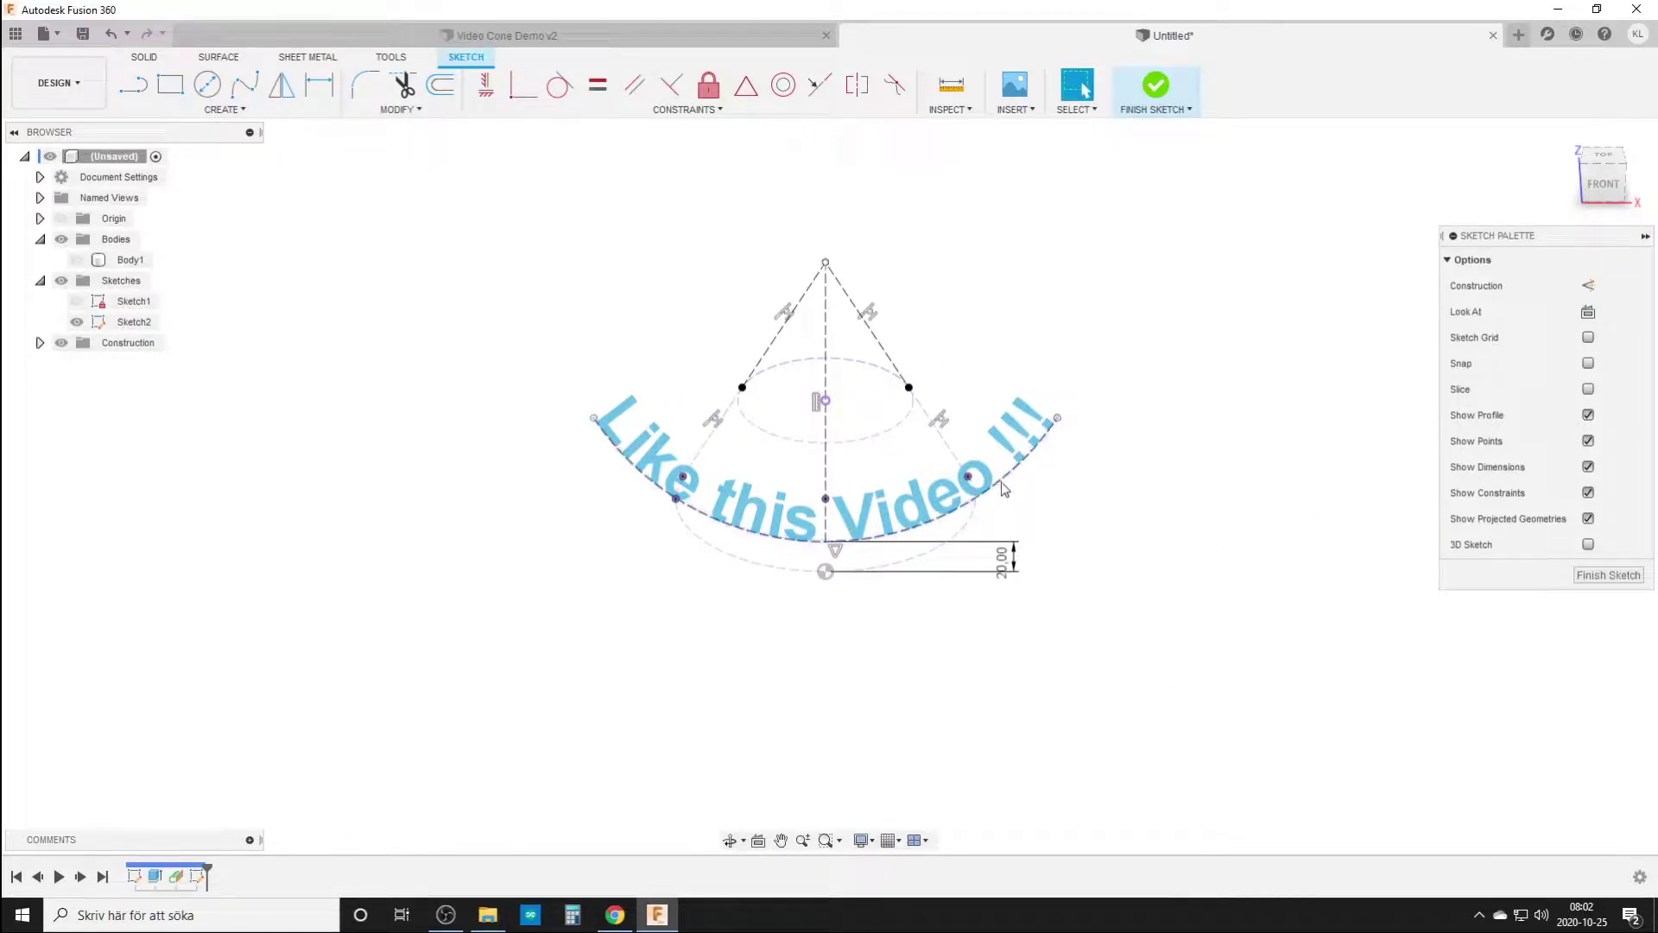
- Extend the text arc slightly at its right end and dimension the horizontal distance between its two end points as 315 mm
click(827, 543)
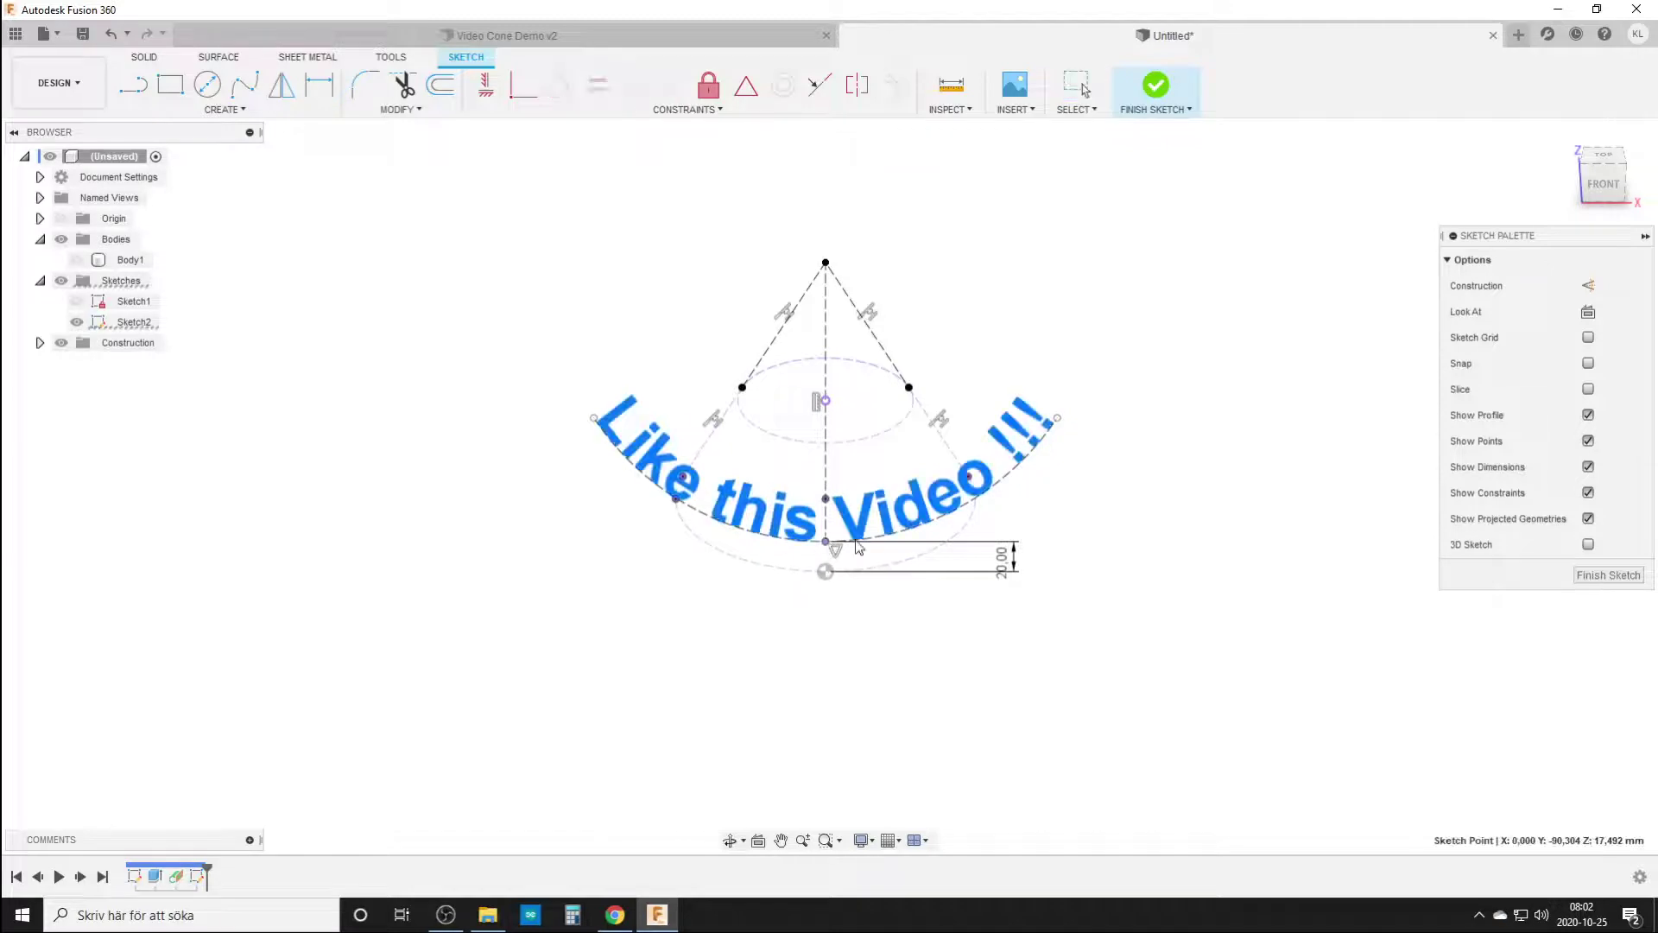
mouse_move(1061, 417)
mouse_down()
mouse_move(1066, 397)
mouse_move(1047, 420)
mouse_up()
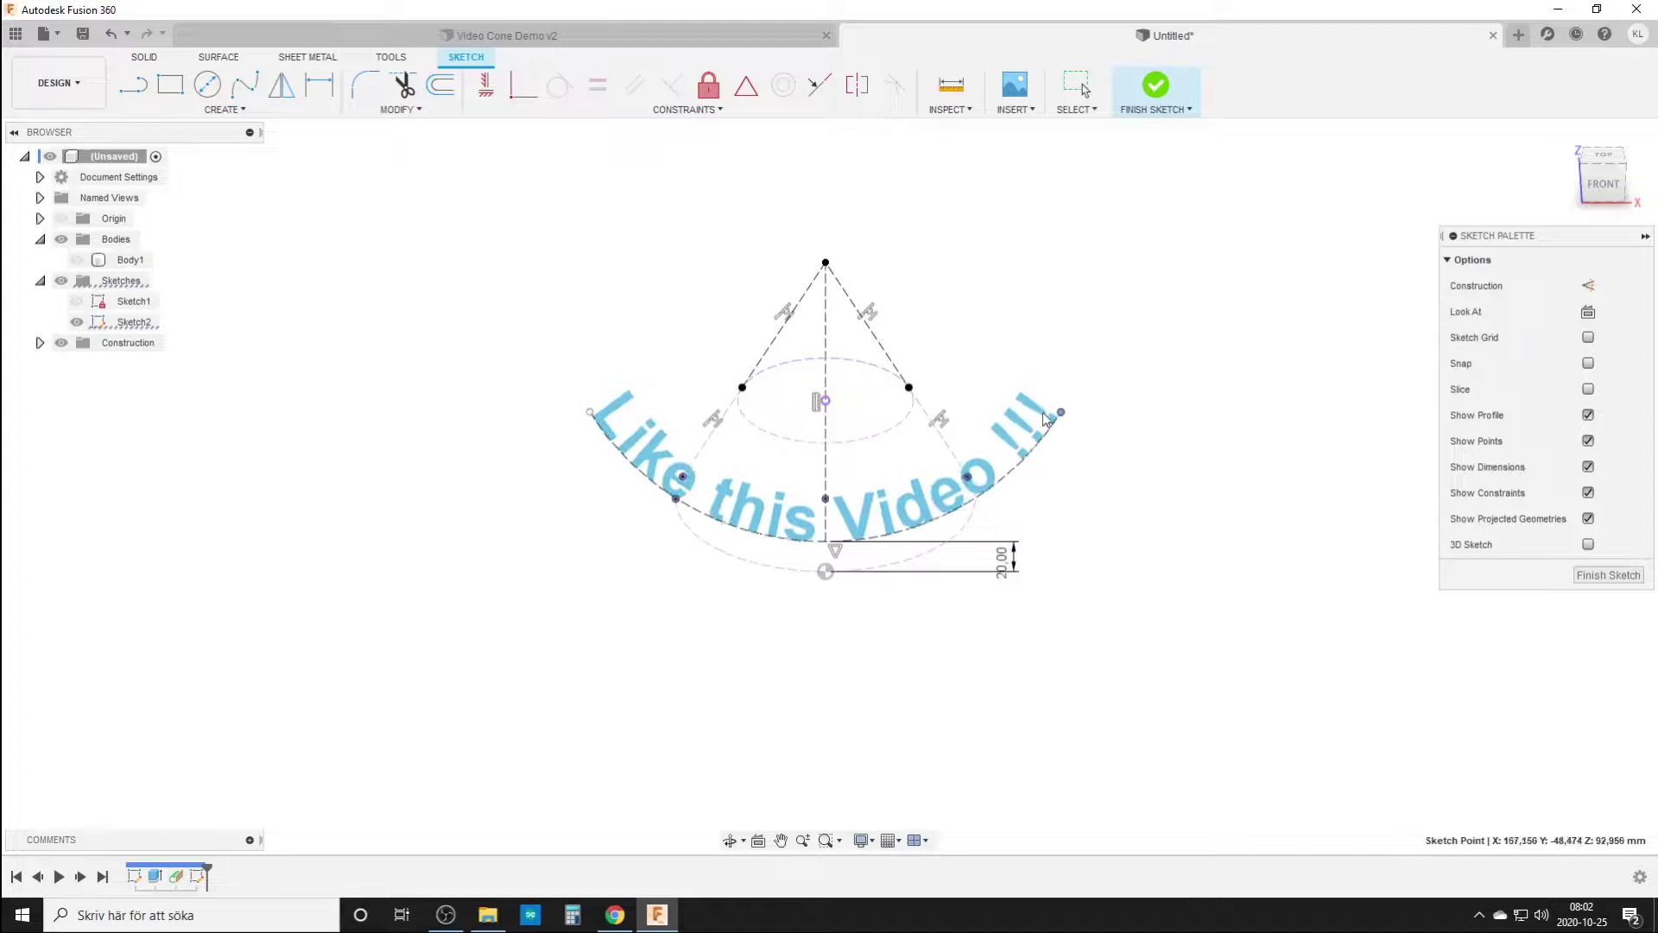
key(d)
click(590, 412)
click(1061, 412)
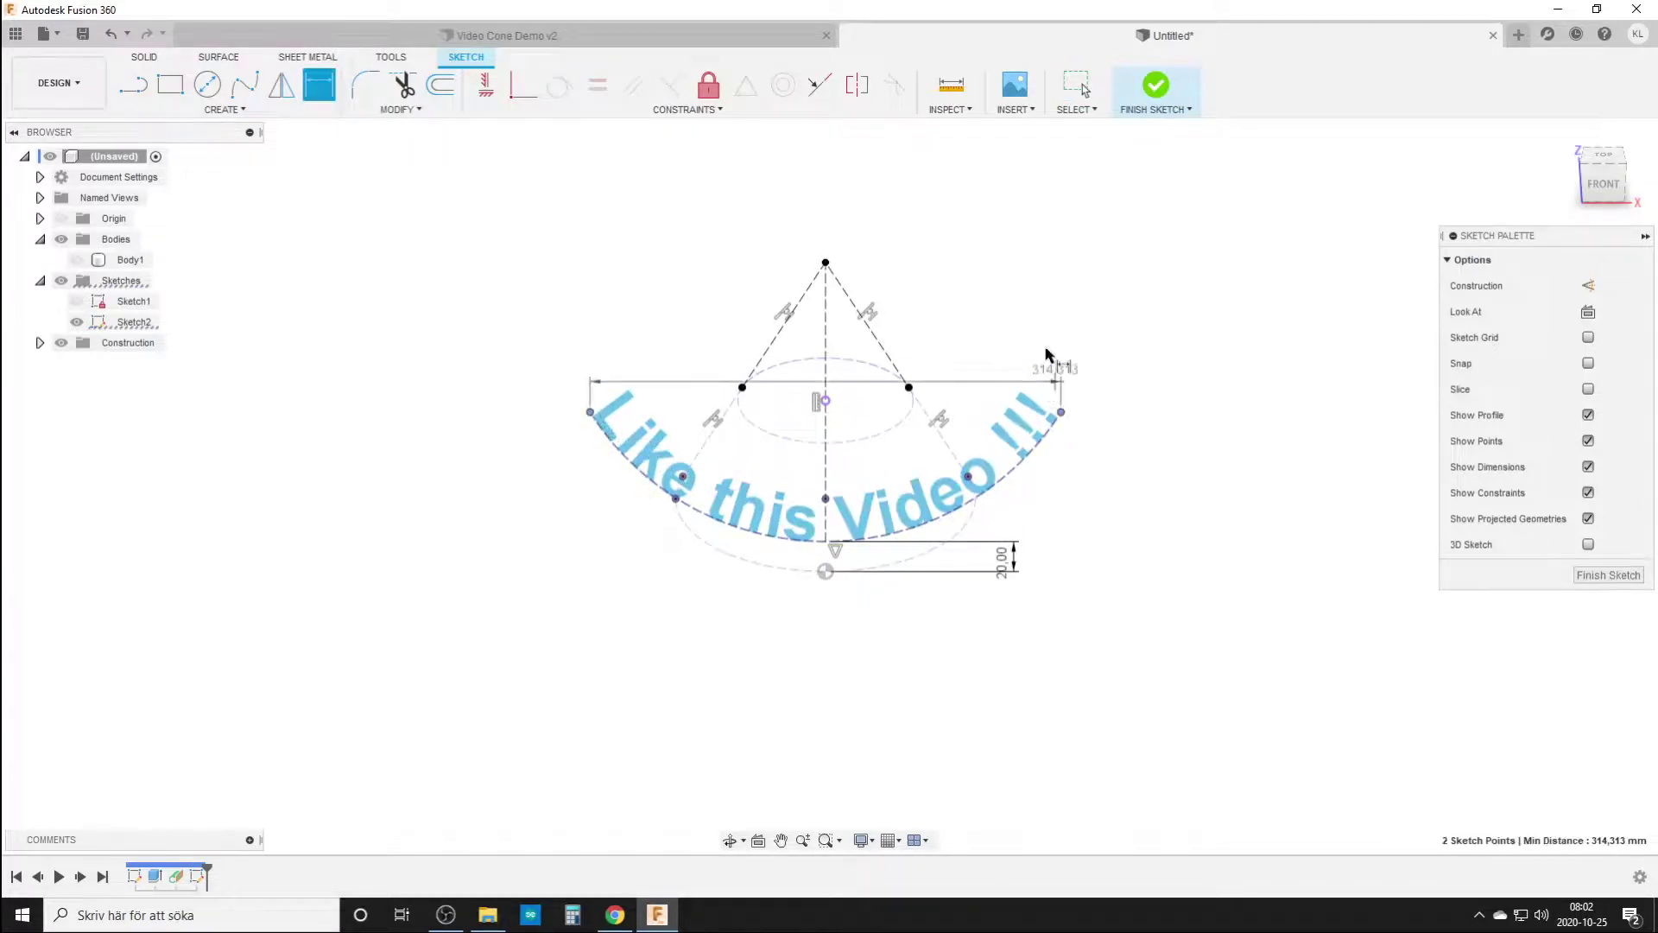
click(902, 199)
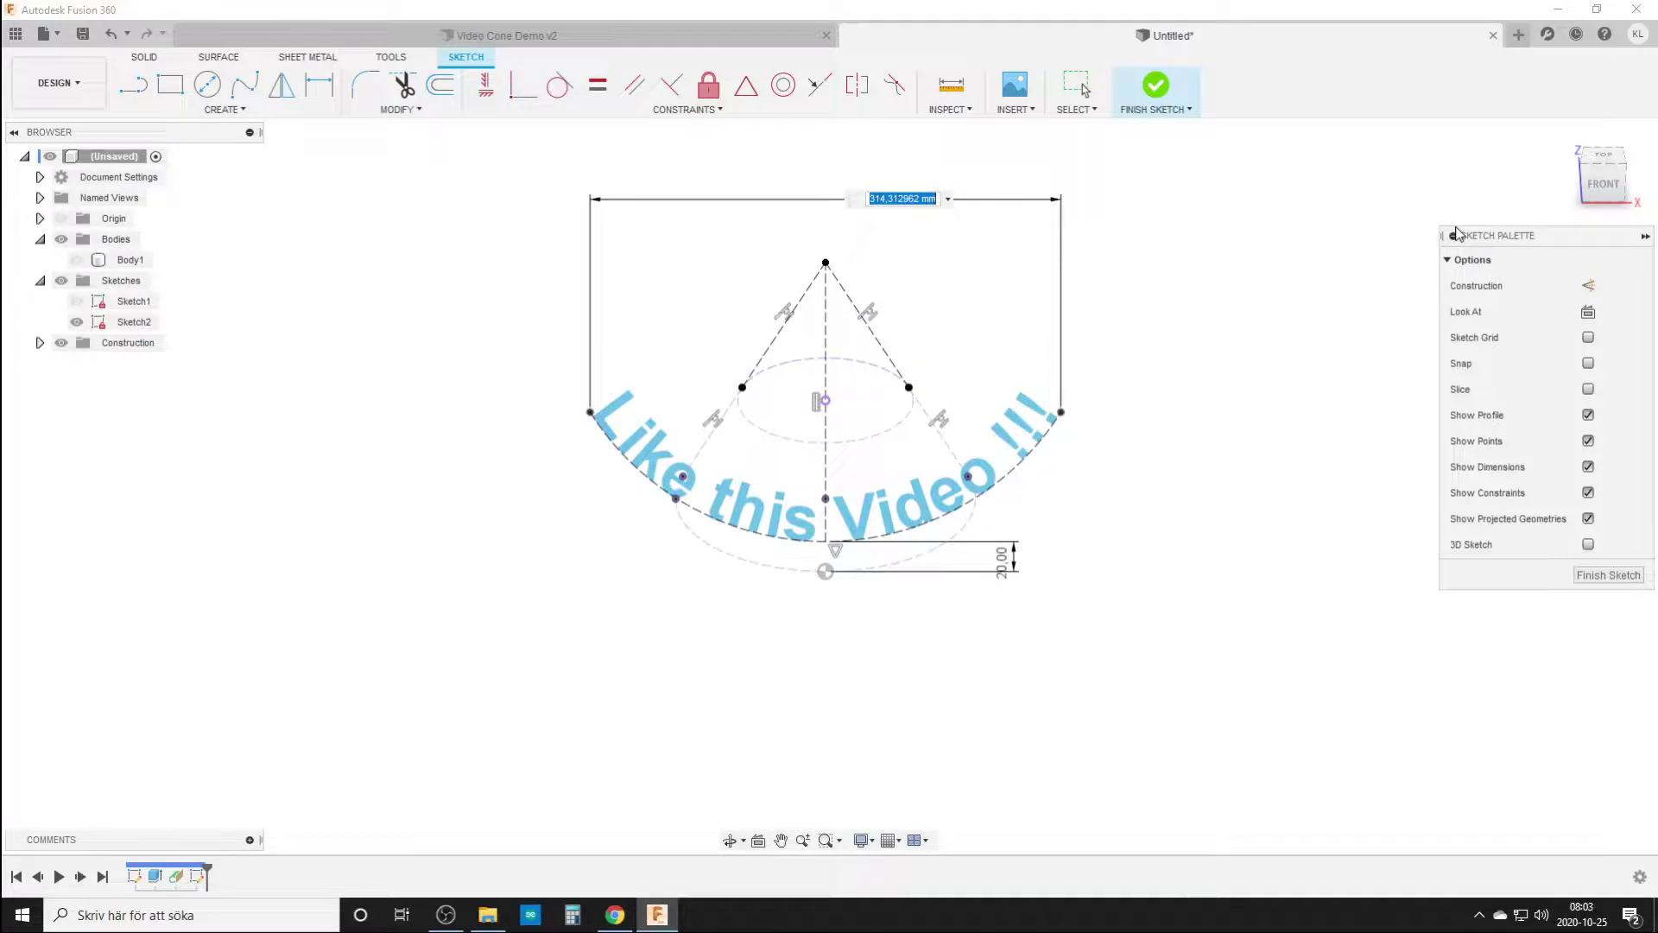
text(315)
key(Return)
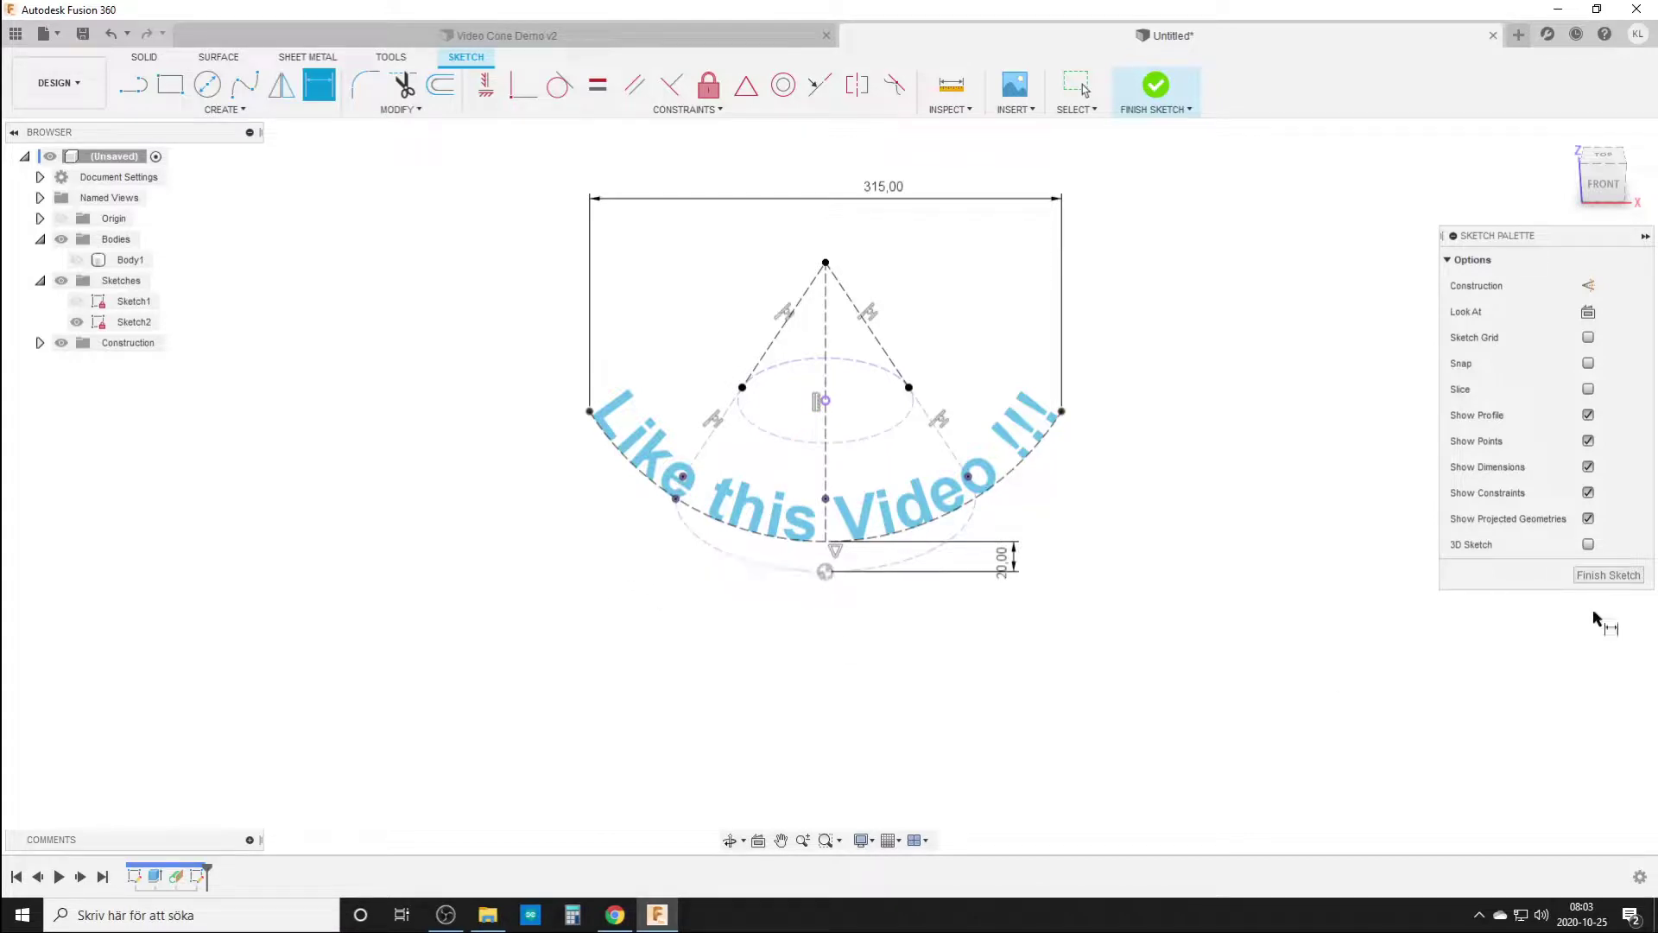
- Finish the text sketch and show the cone body
click(1595, 576)
scroll(1119, 529, up, 4)
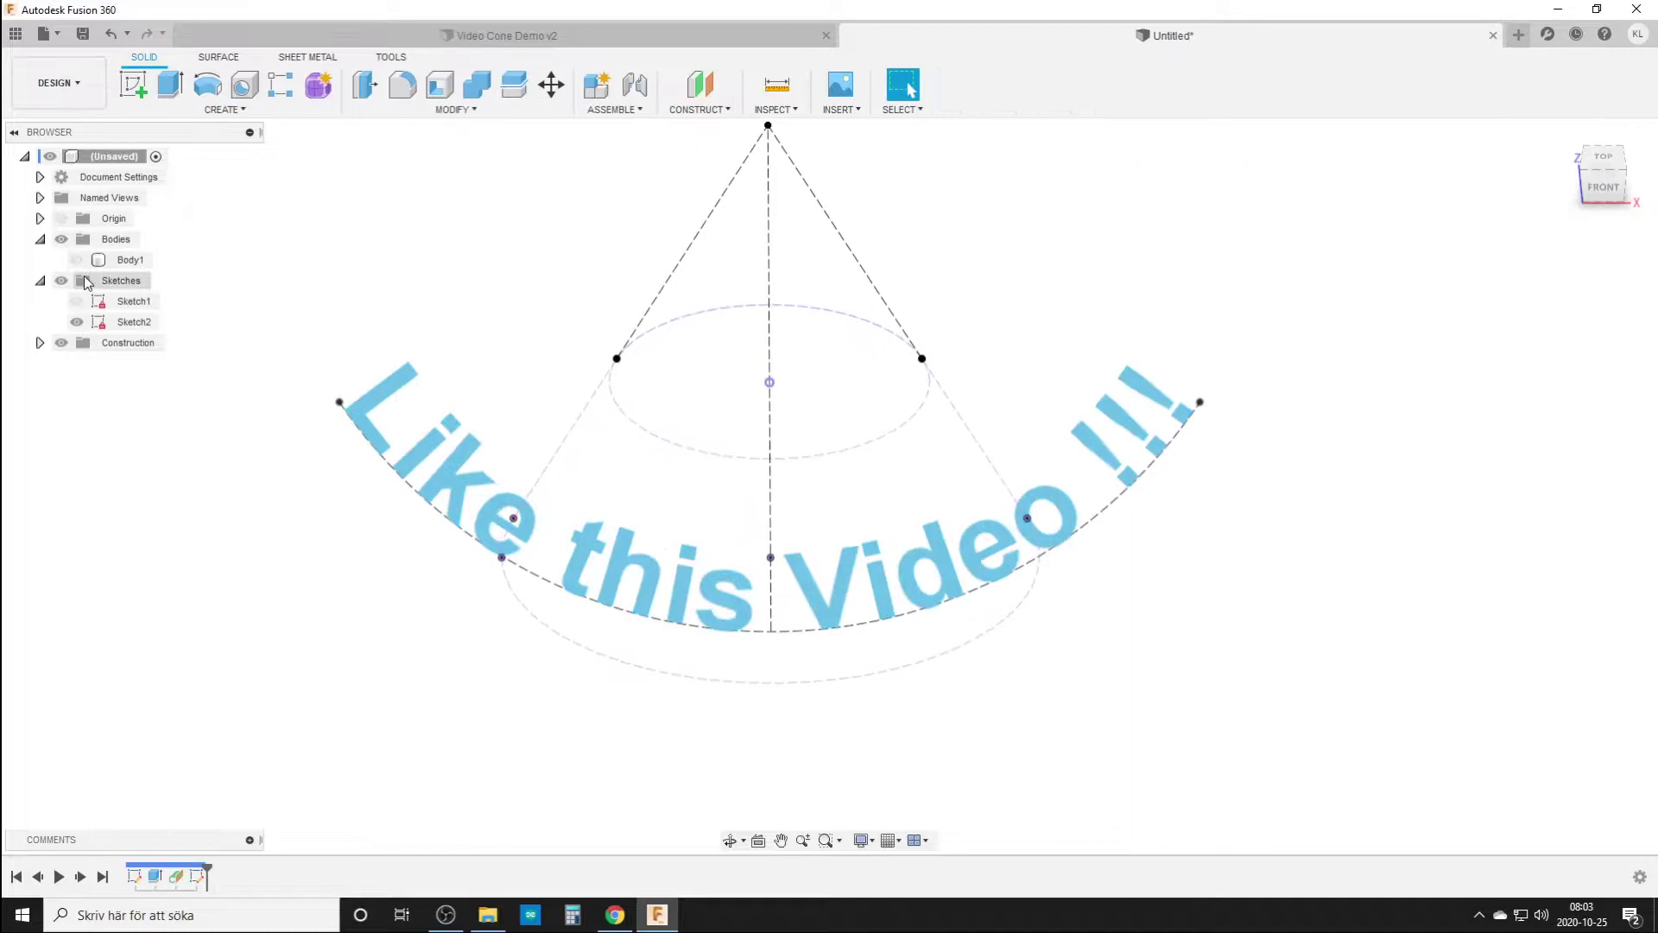
click(78, 261)
scroll(396, 592, down, 3)
- Emboss the text sketch onto the cone's sloped face using the Deboss effect with a depth of -2 mm
right_click(396, 592)
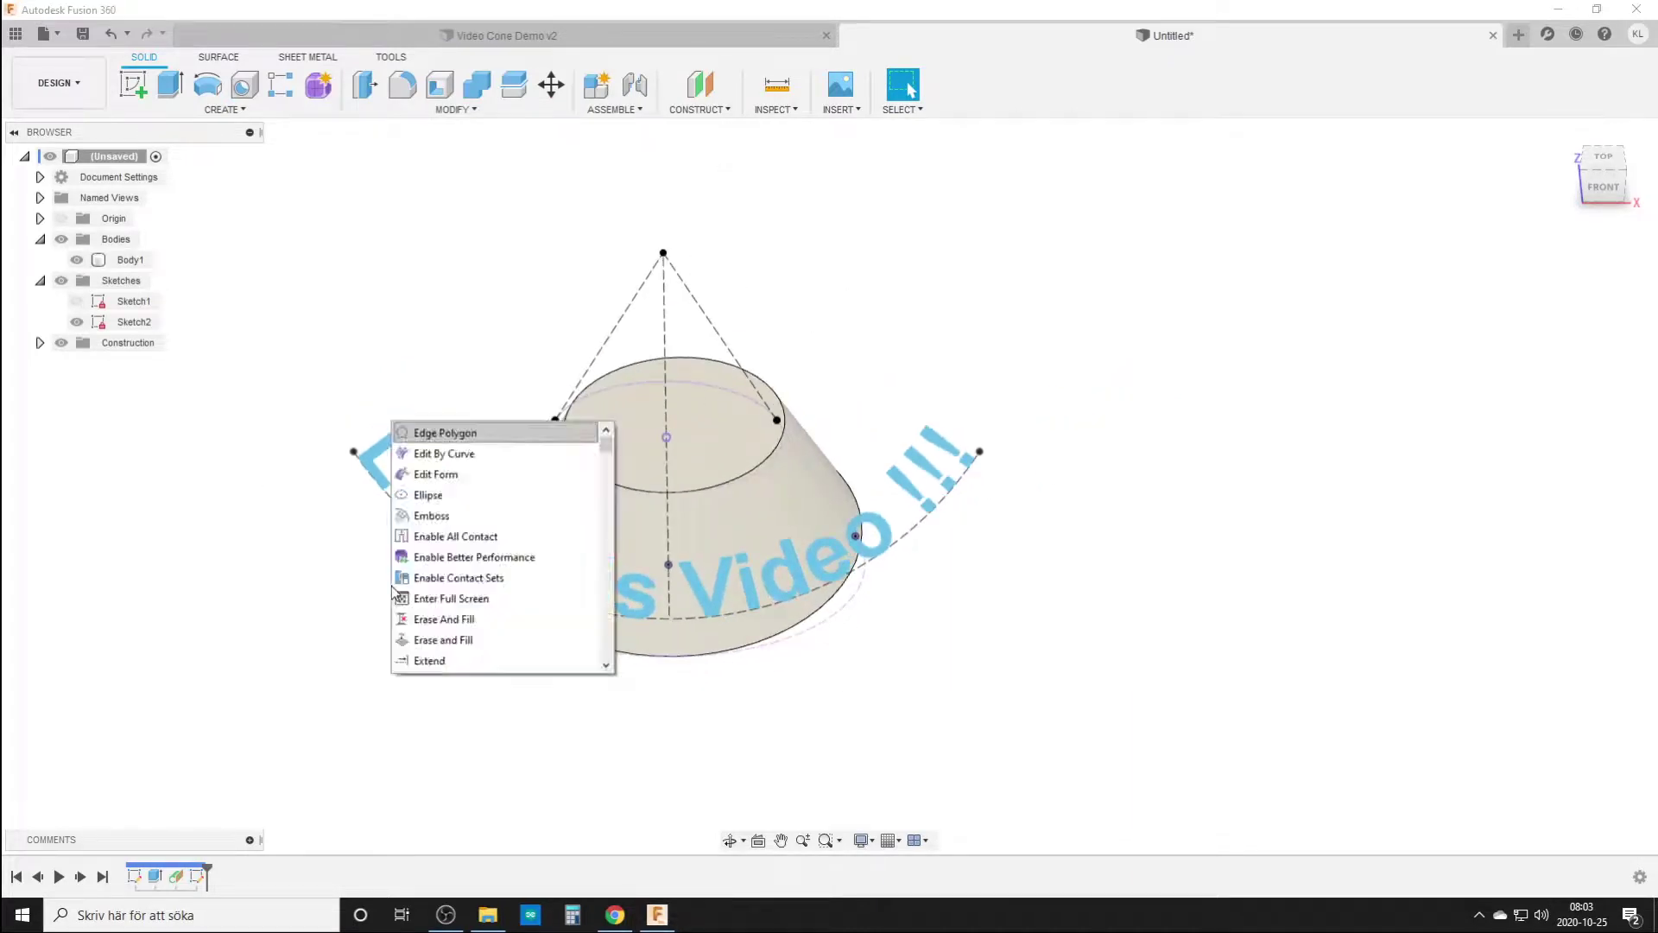
text(semb)
click(430, 685)
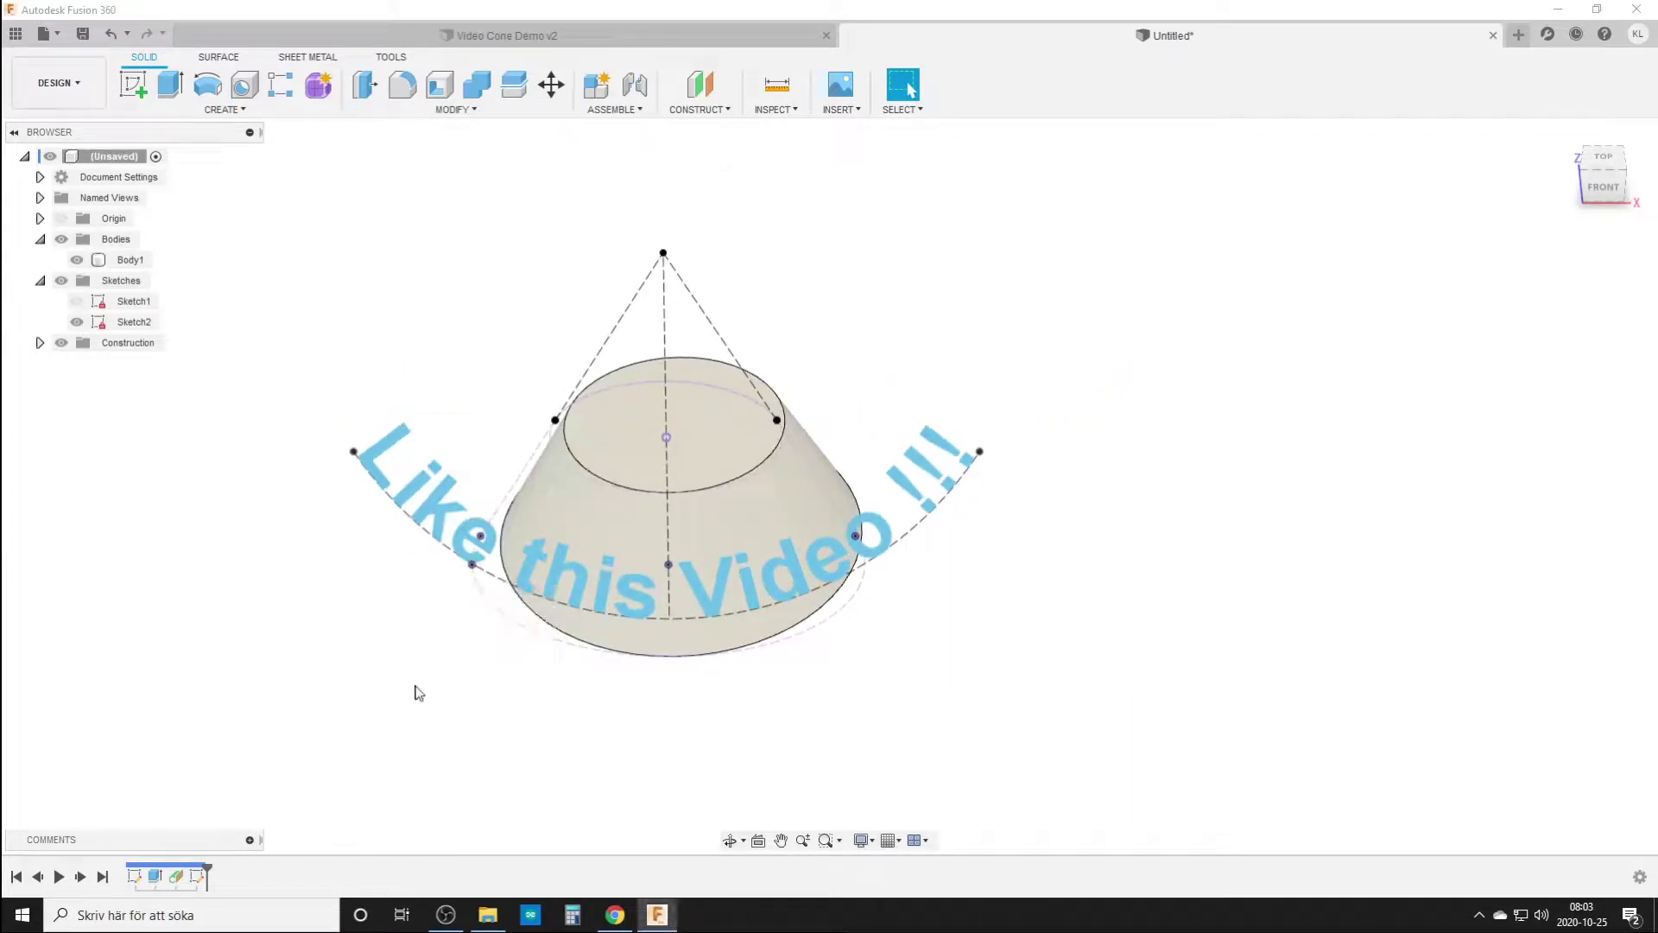
click(922, 471)
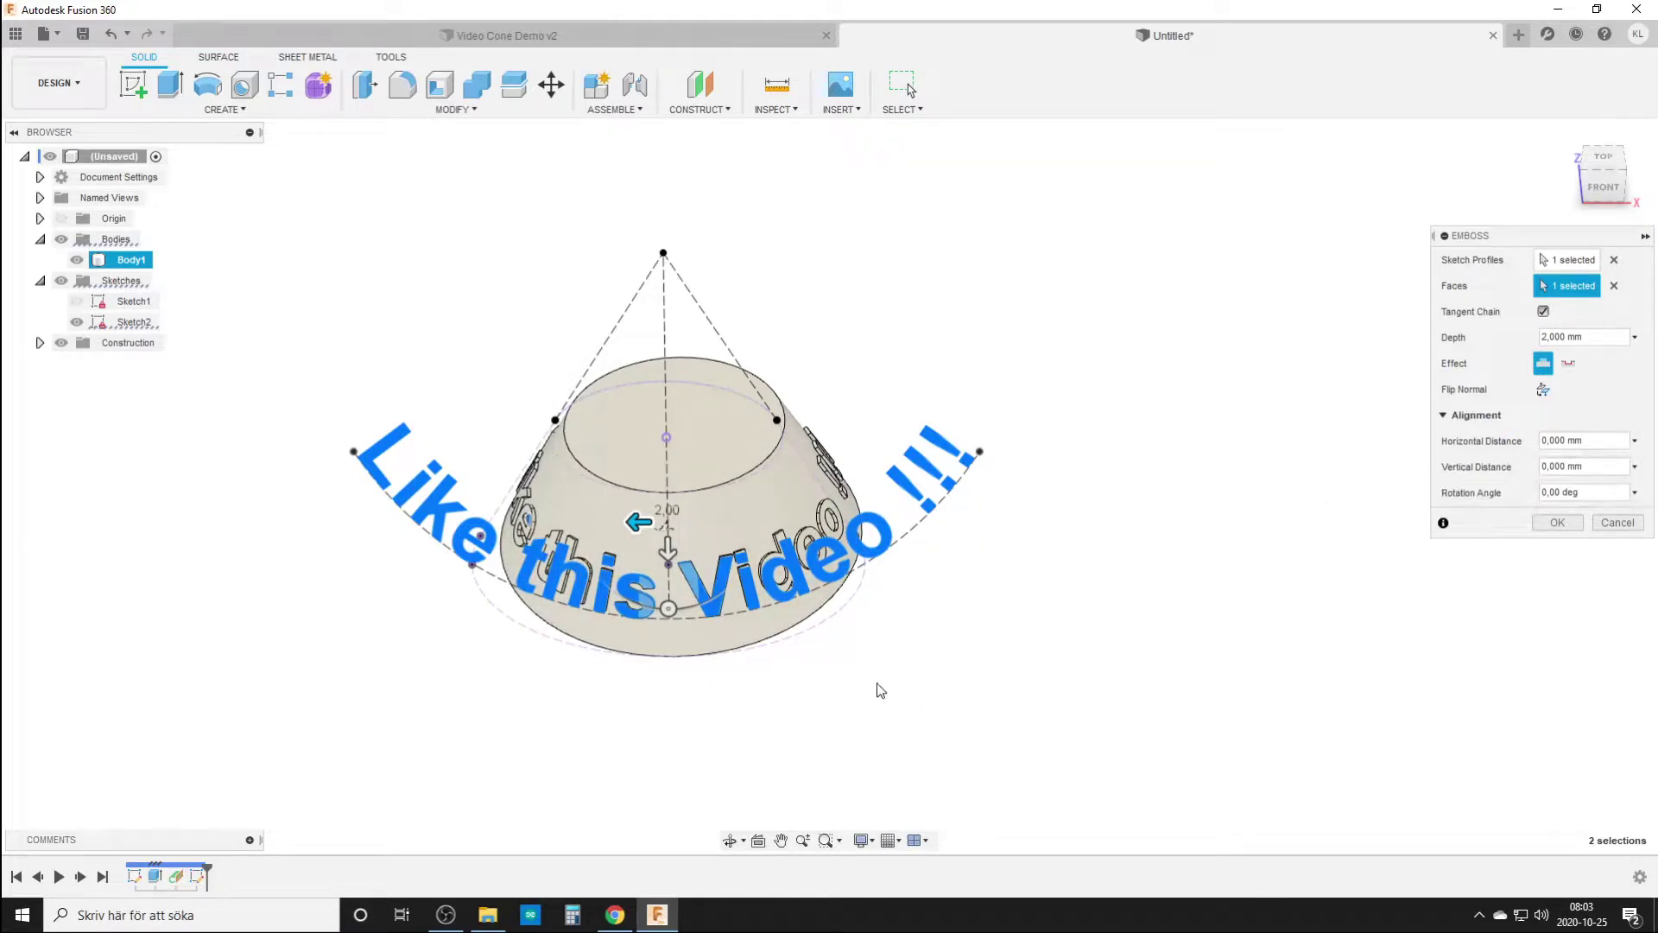
shift+middle_drag(992, 715, 957, 665)
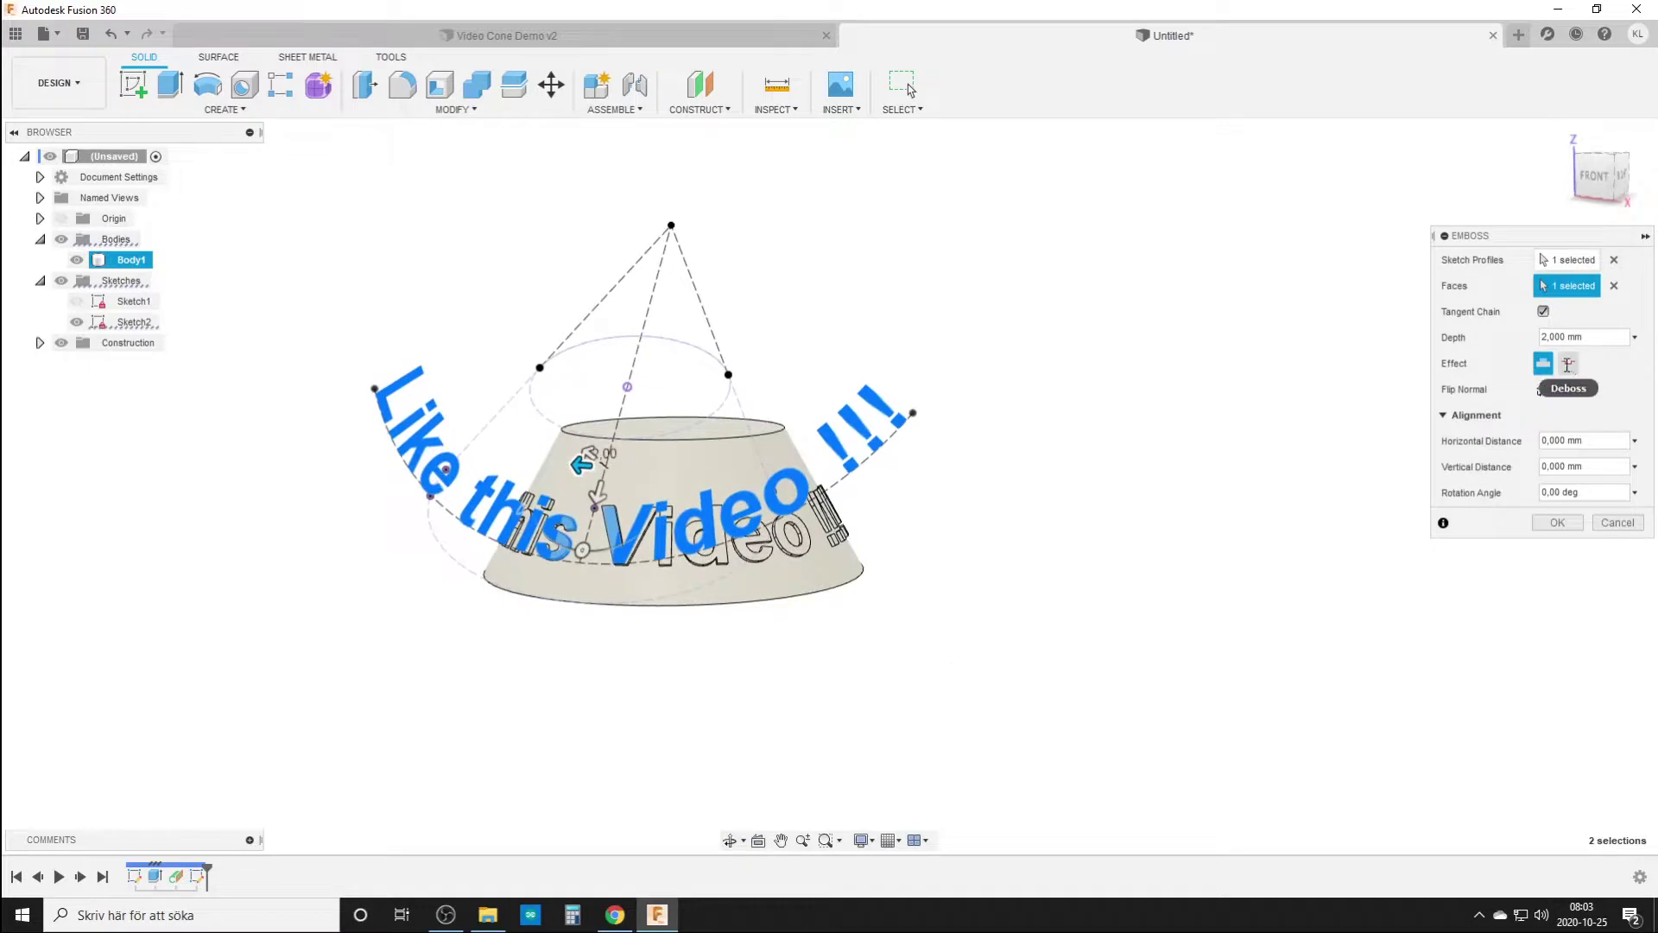
click(1568, 363)
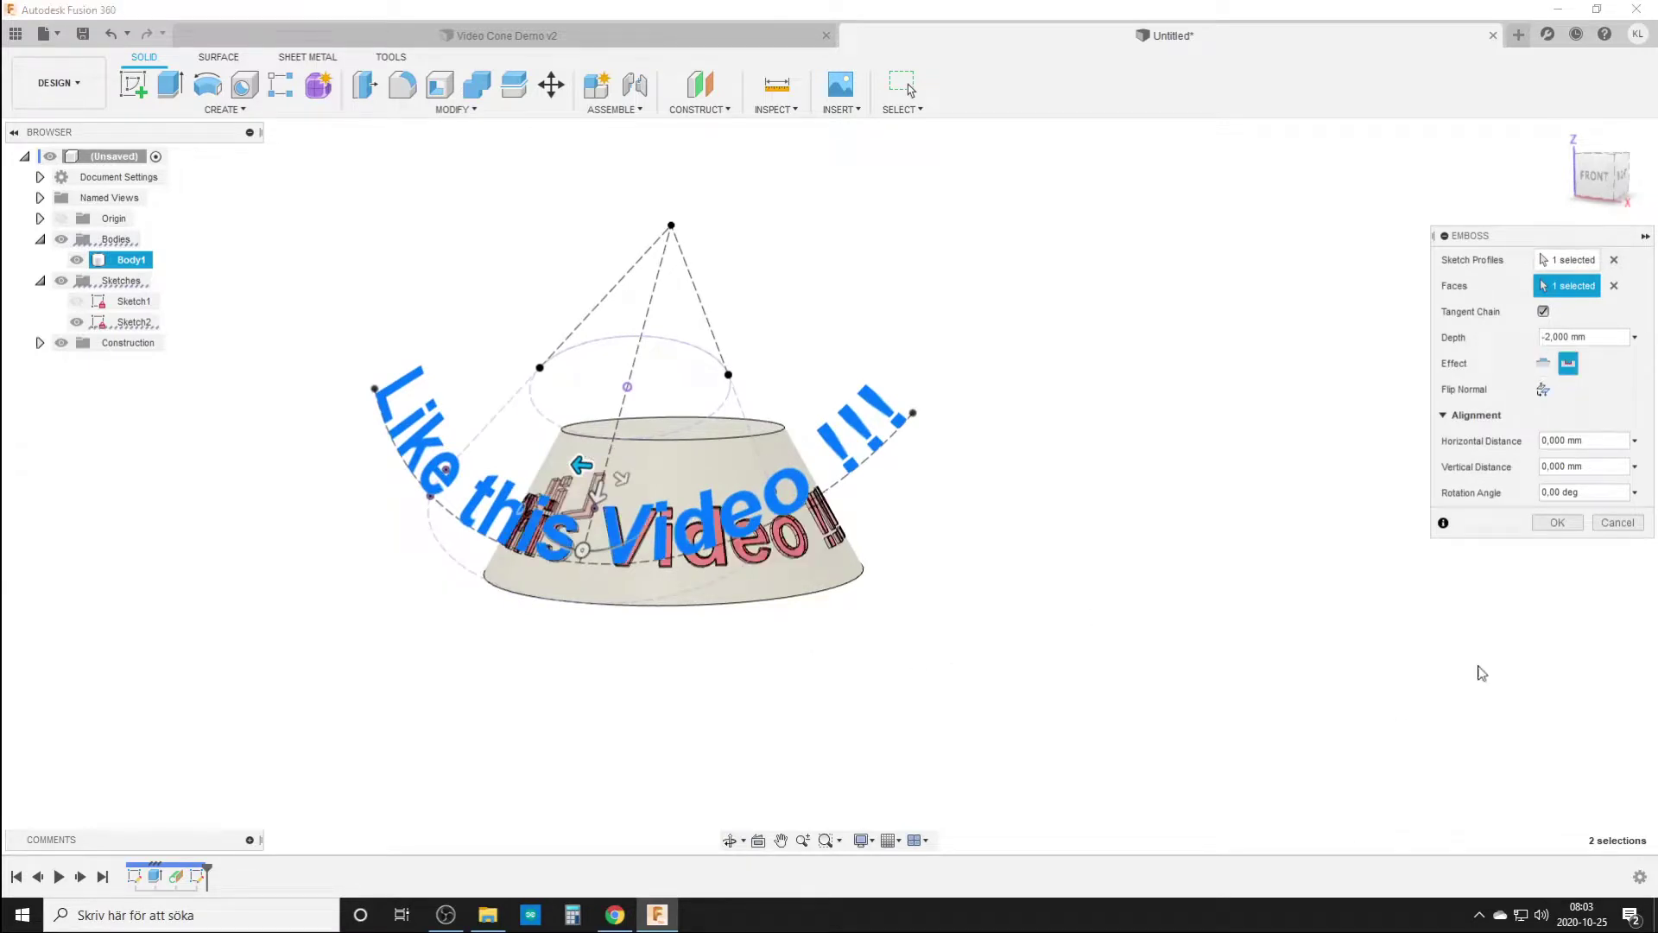
click(1557, 522)
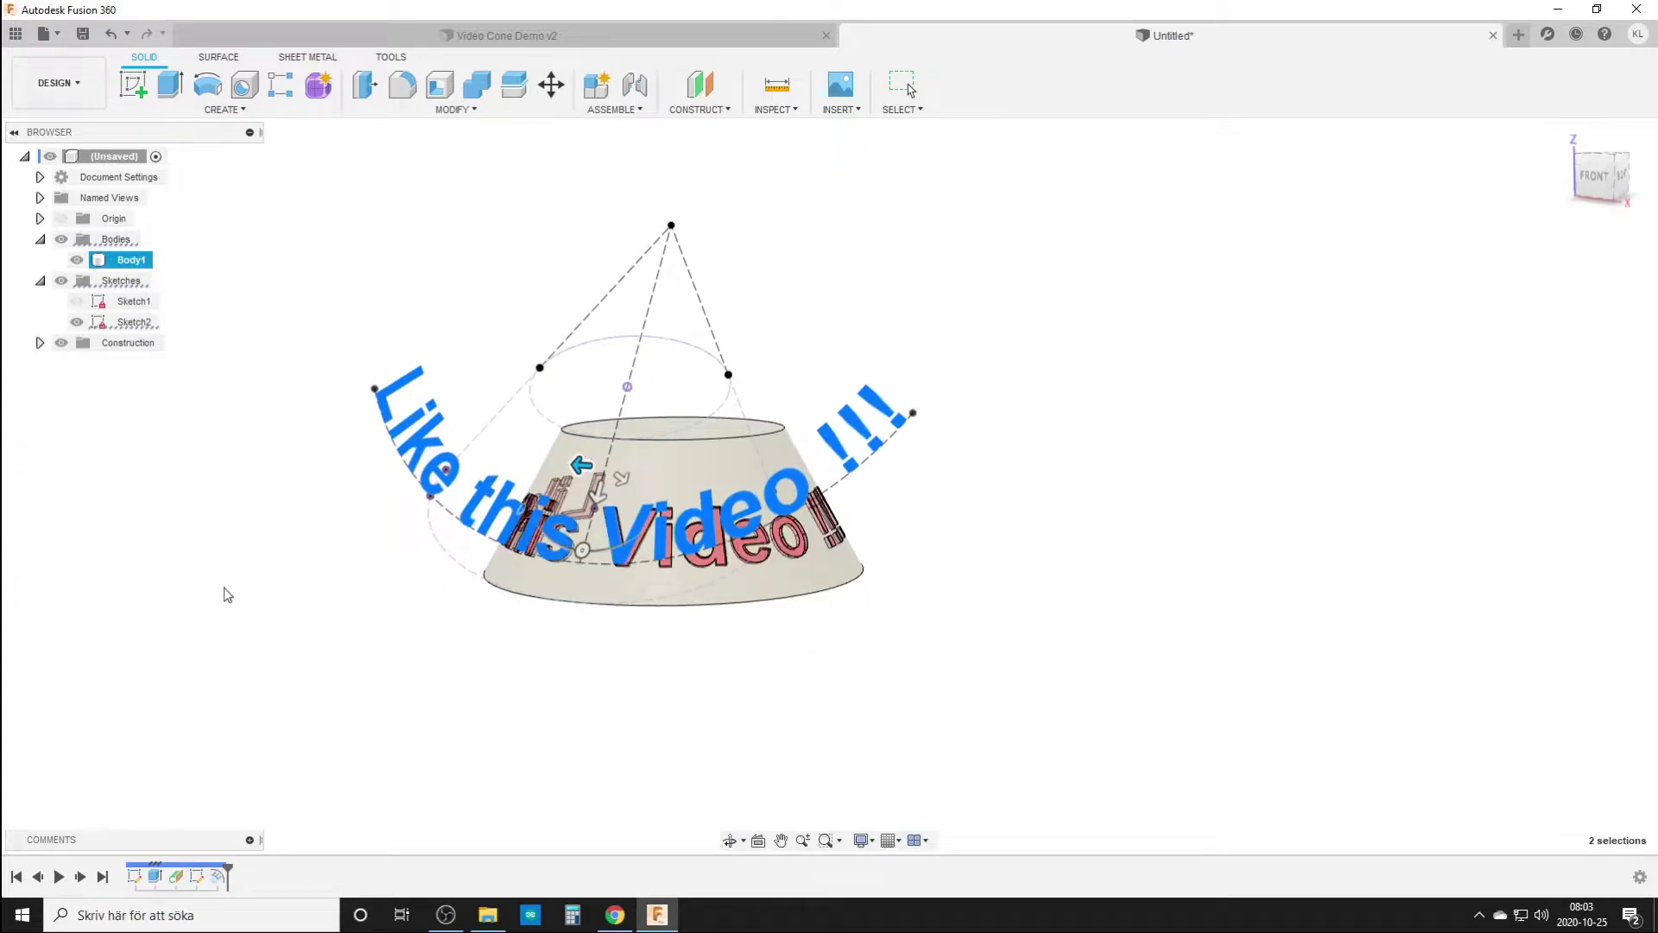
key(Escape)
- Hide the text sketch and inspect the engraved lettering on the cone
click(77, 322)
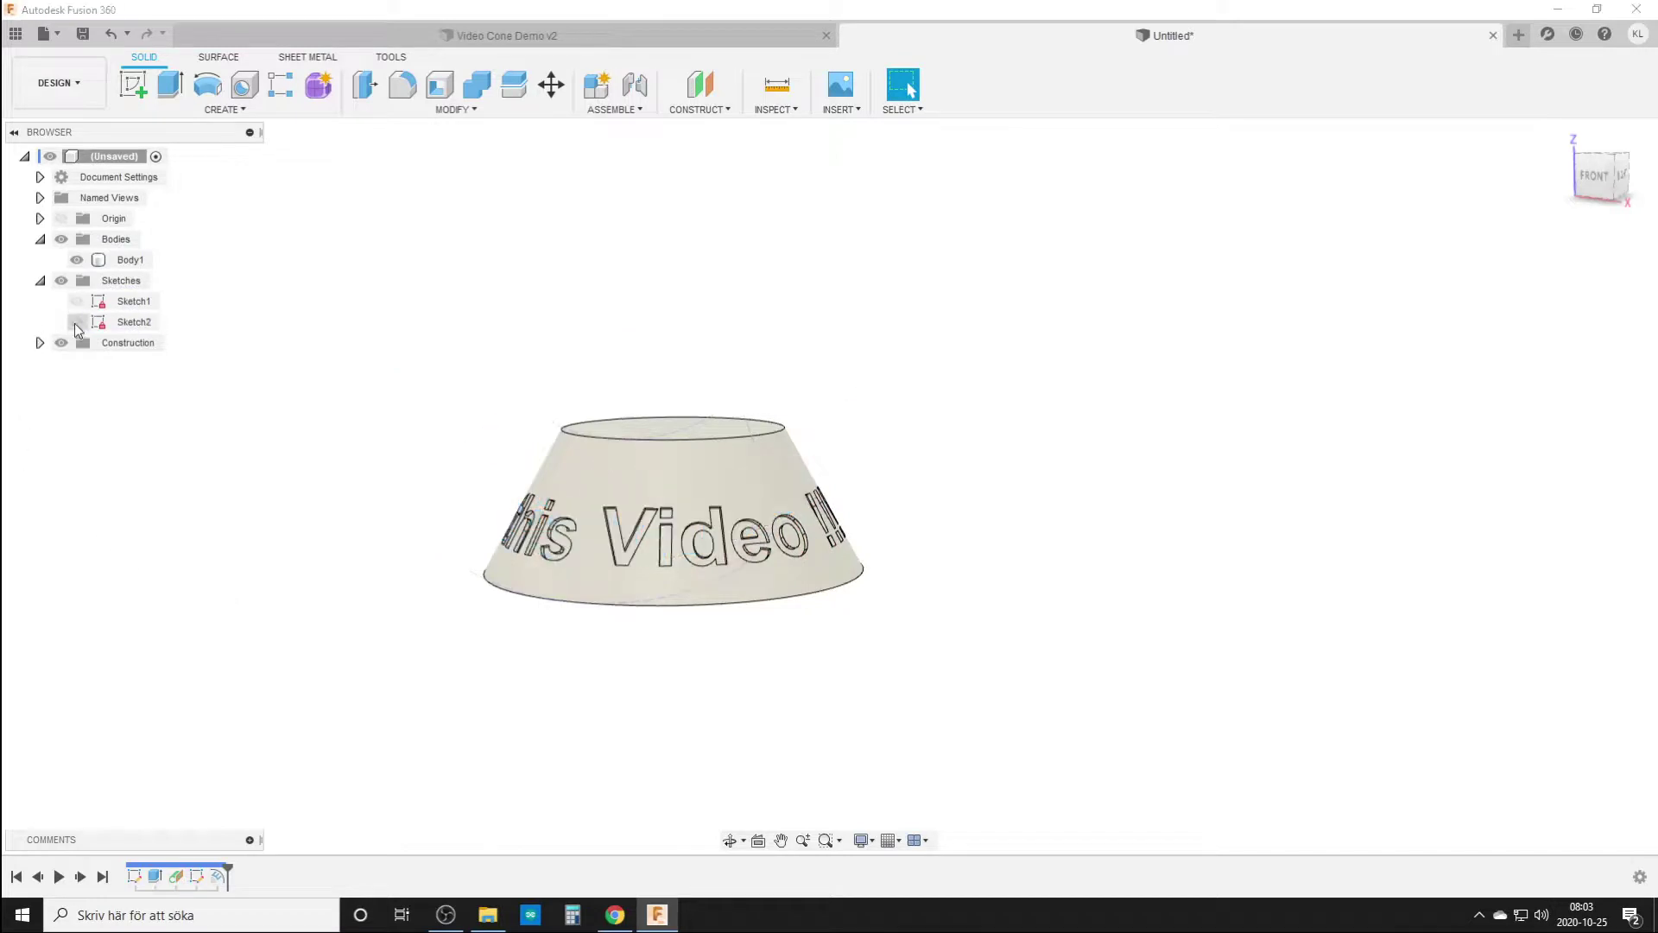
shift+middle_drag(313, 555, 444, 563)
key(Escape)
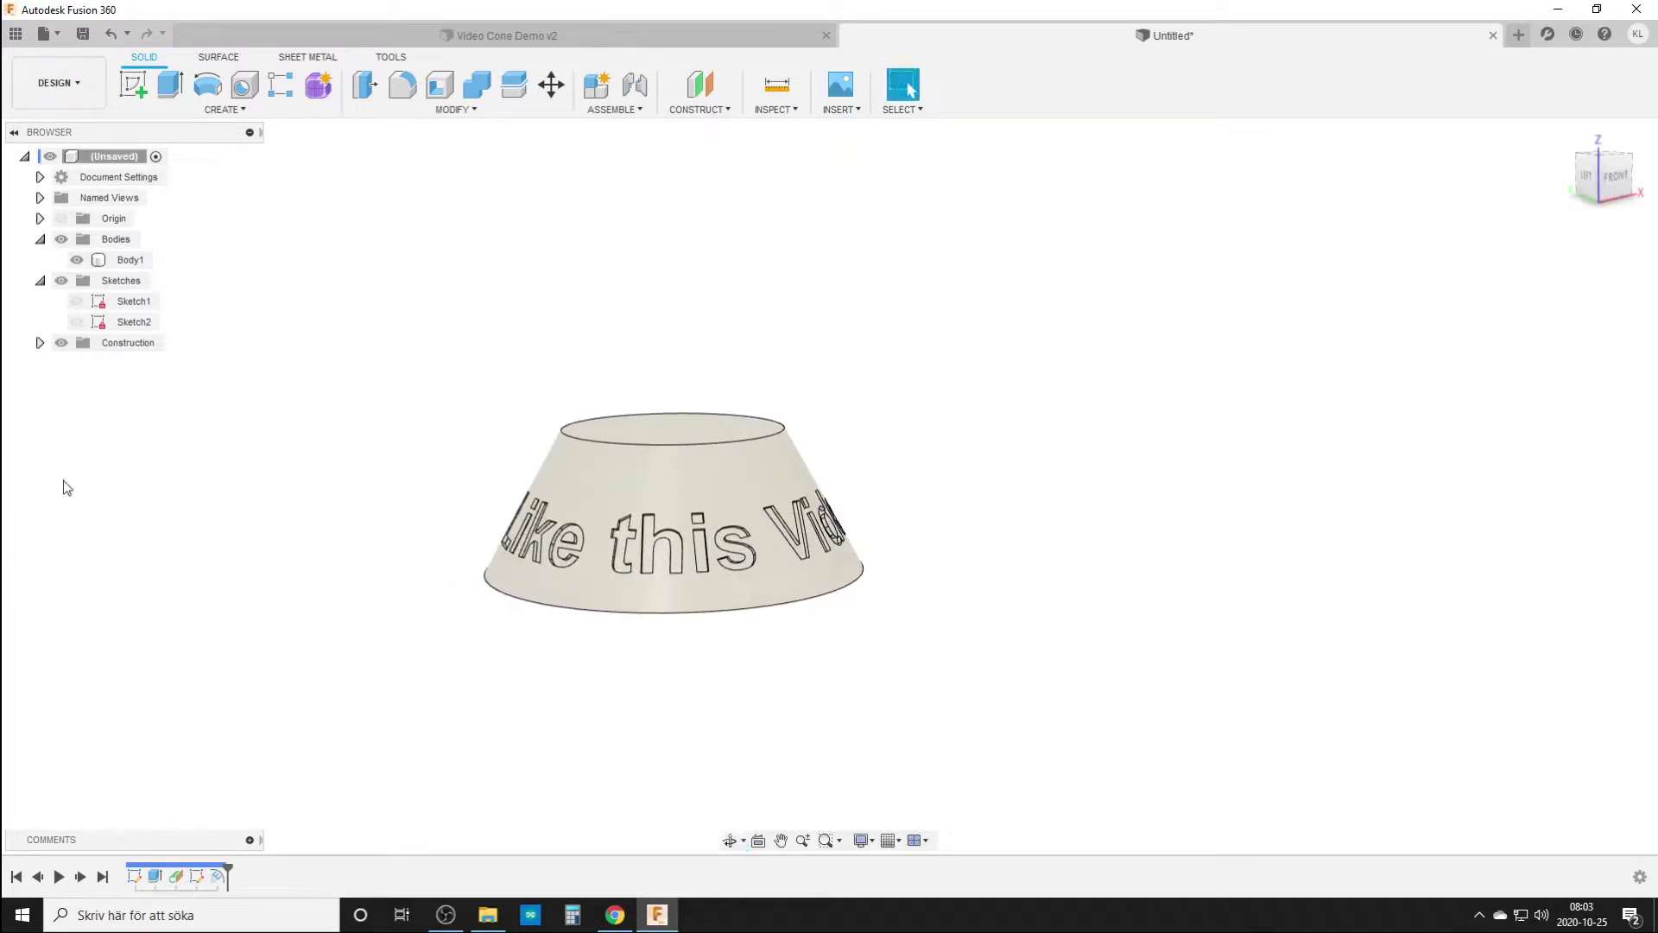
- Show the text sketch with its dimensions and set the vertical distance between the arc and the cone's base to 25 mm
click(76, 321)
right_click(135, 323)
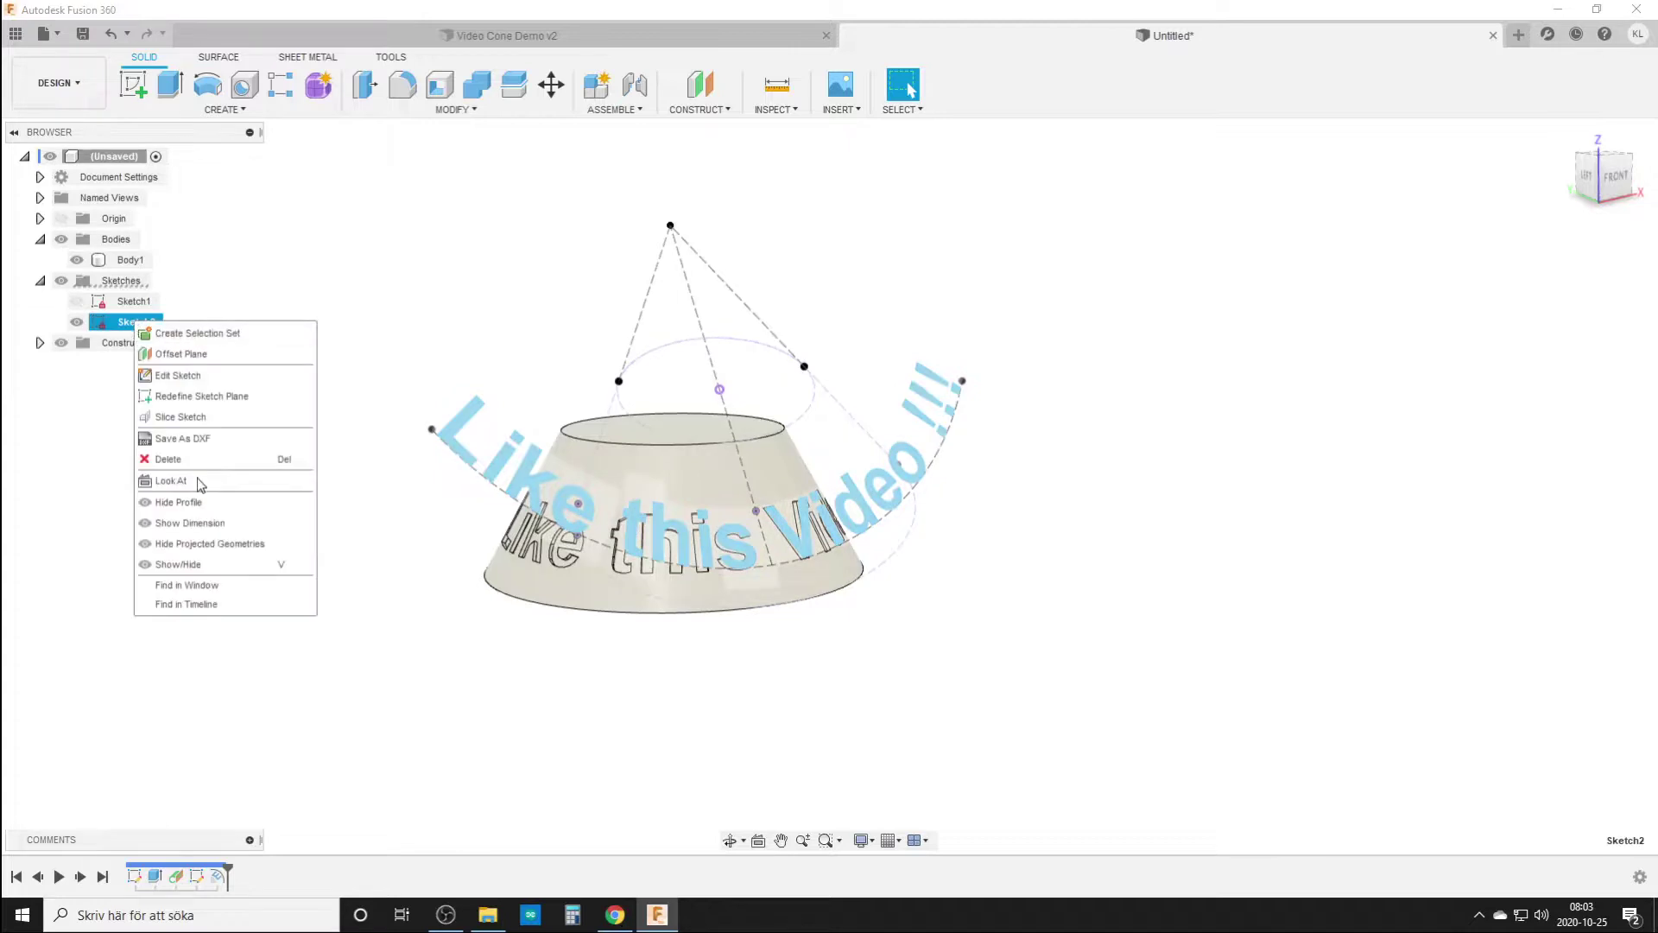
click(207, 524)
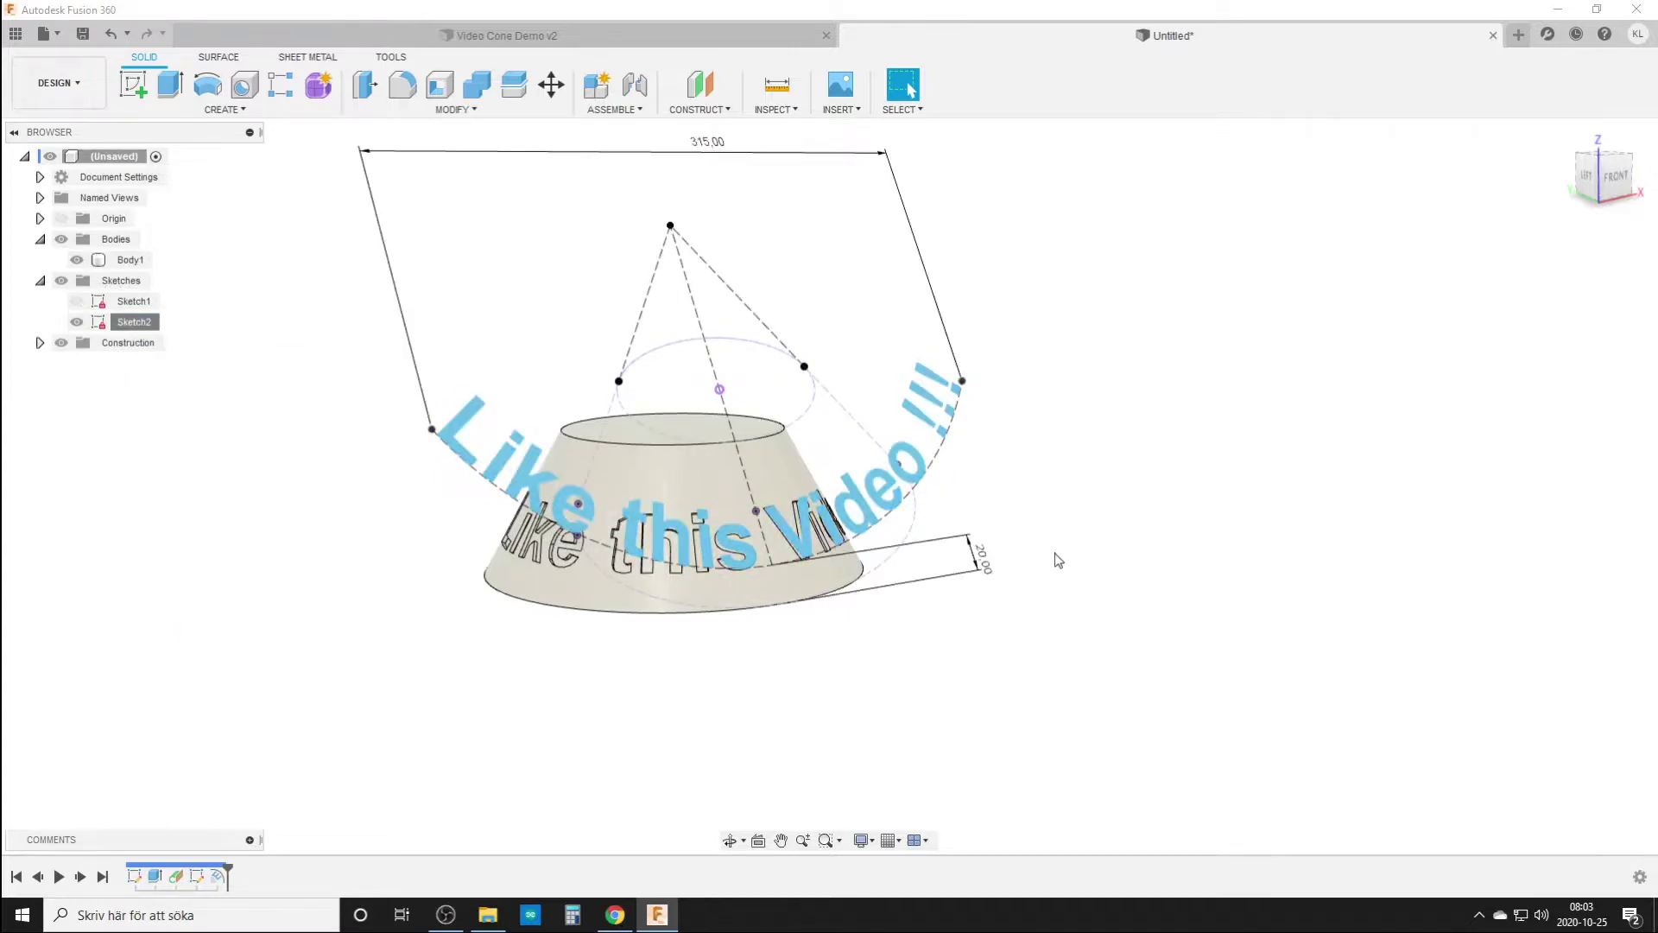
double_click(984, 559)
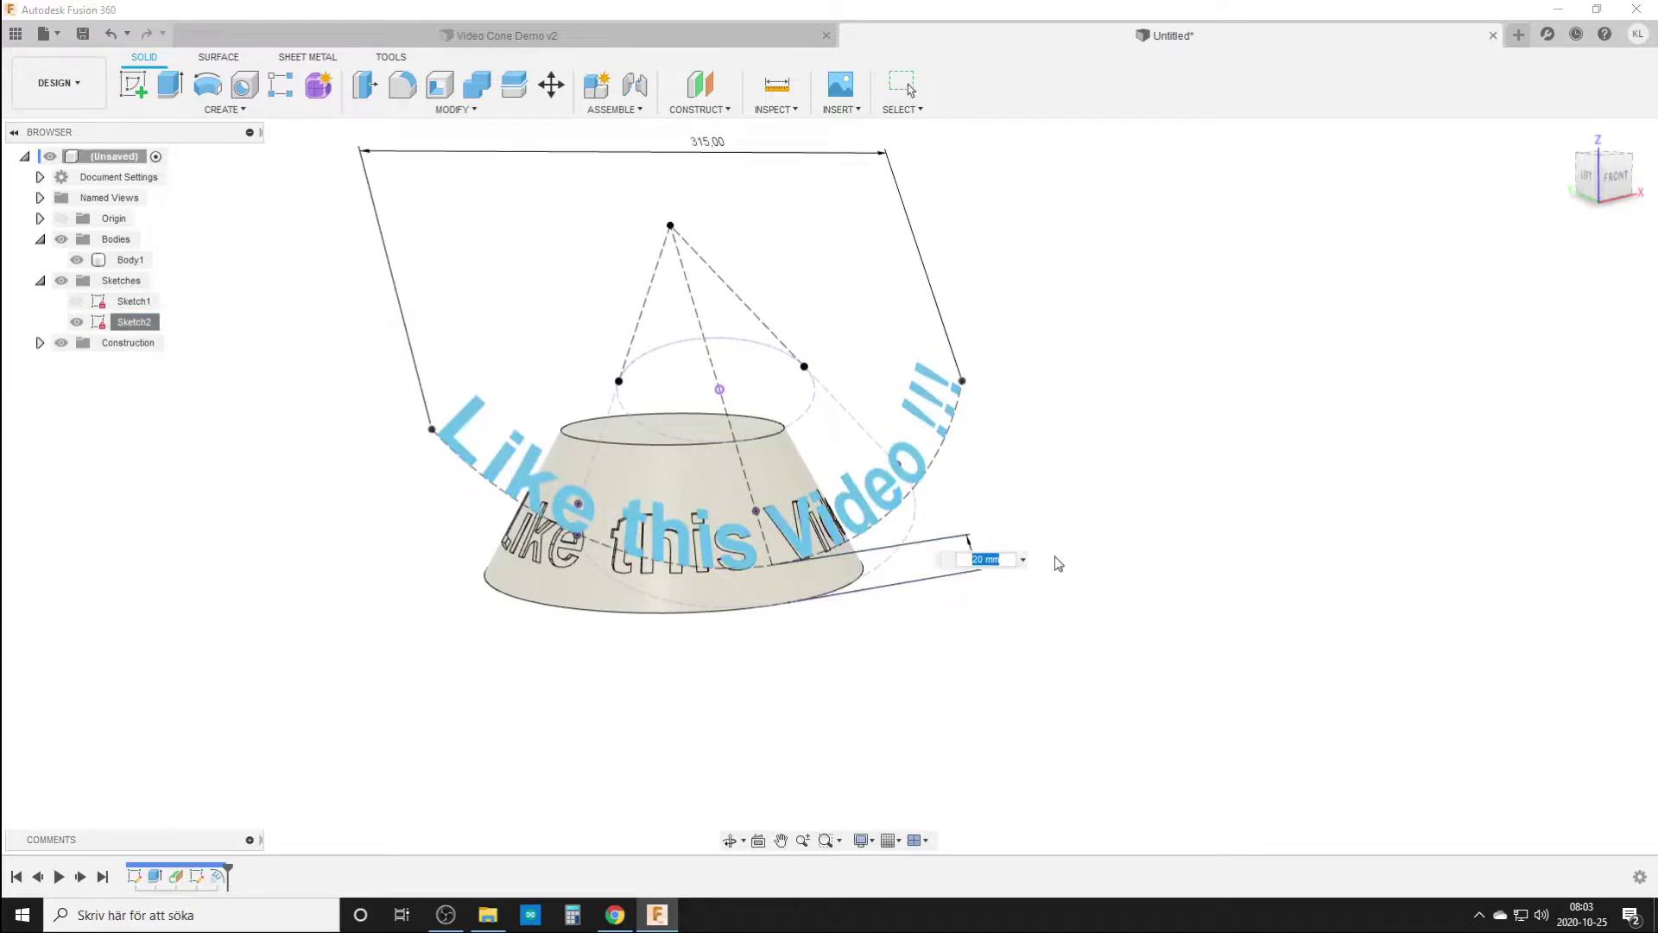
key(Return)
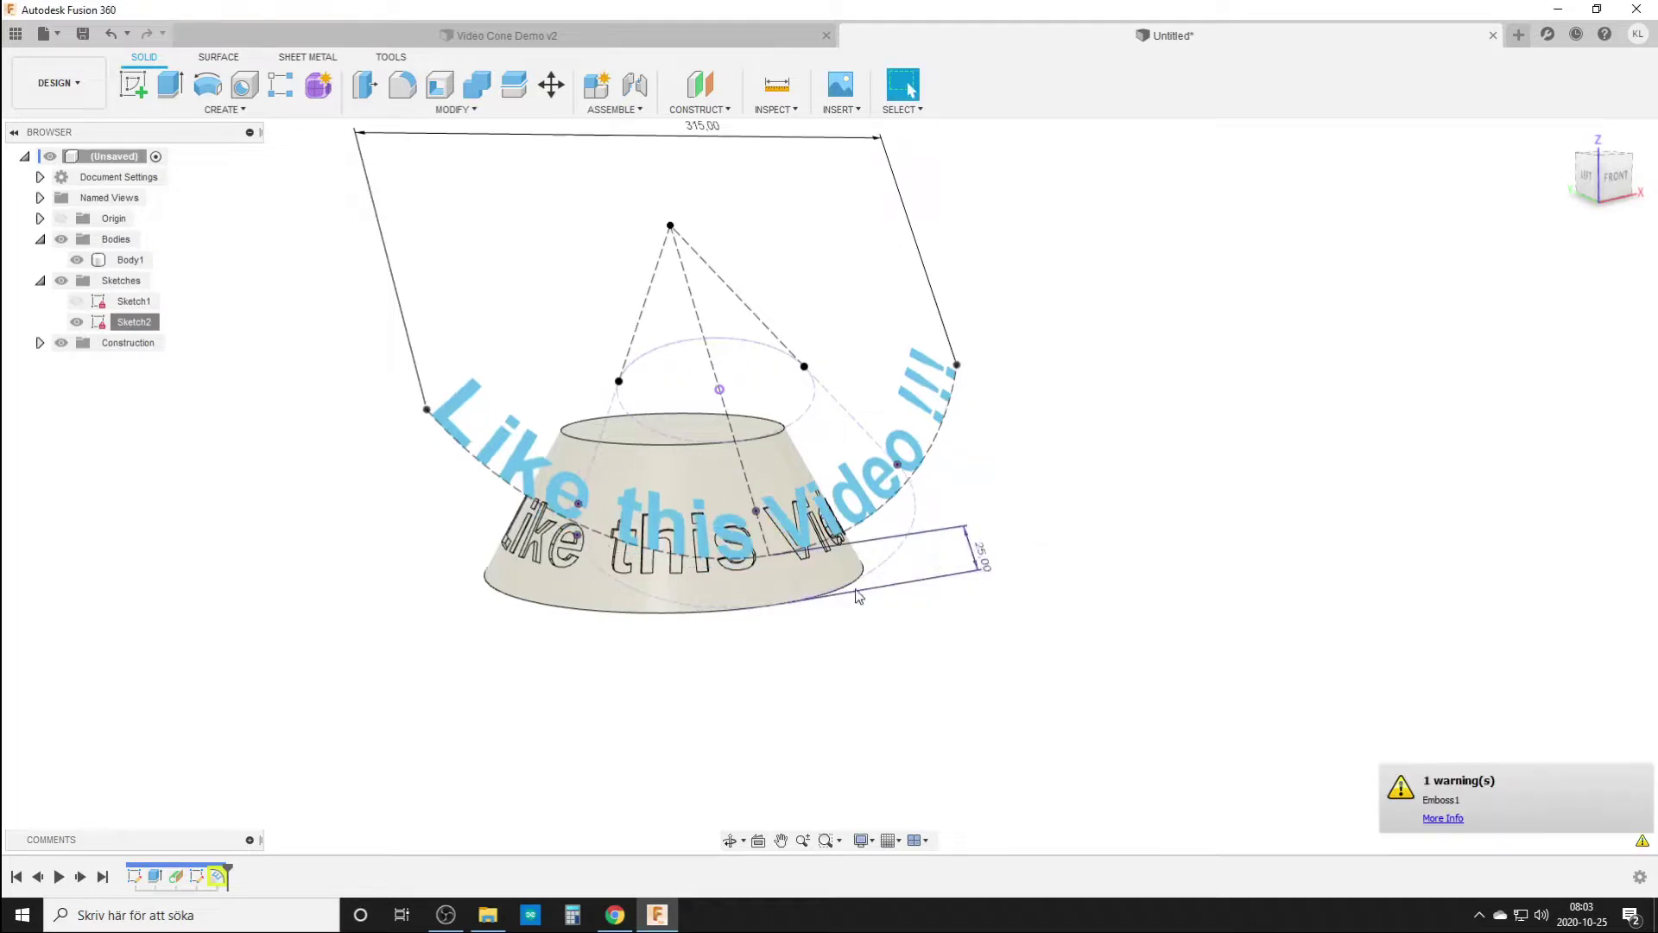
- Reopen the emboss feature and accept it again to update the engraving to the moved text
double_click(219, 876)
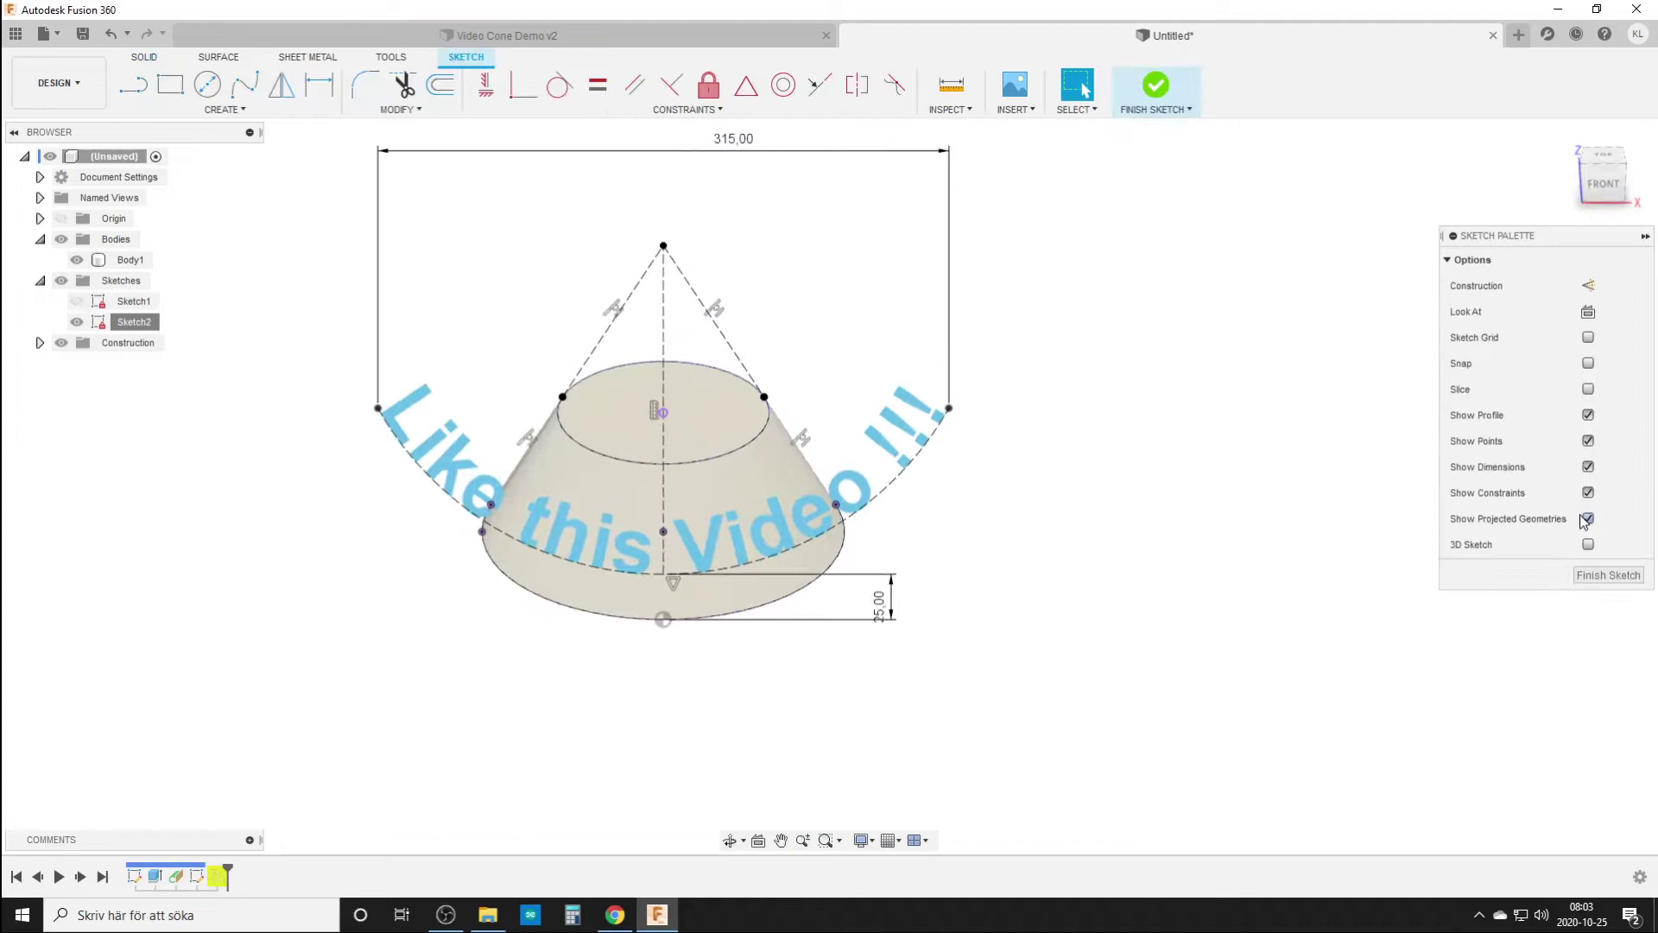
click(1608, 575)
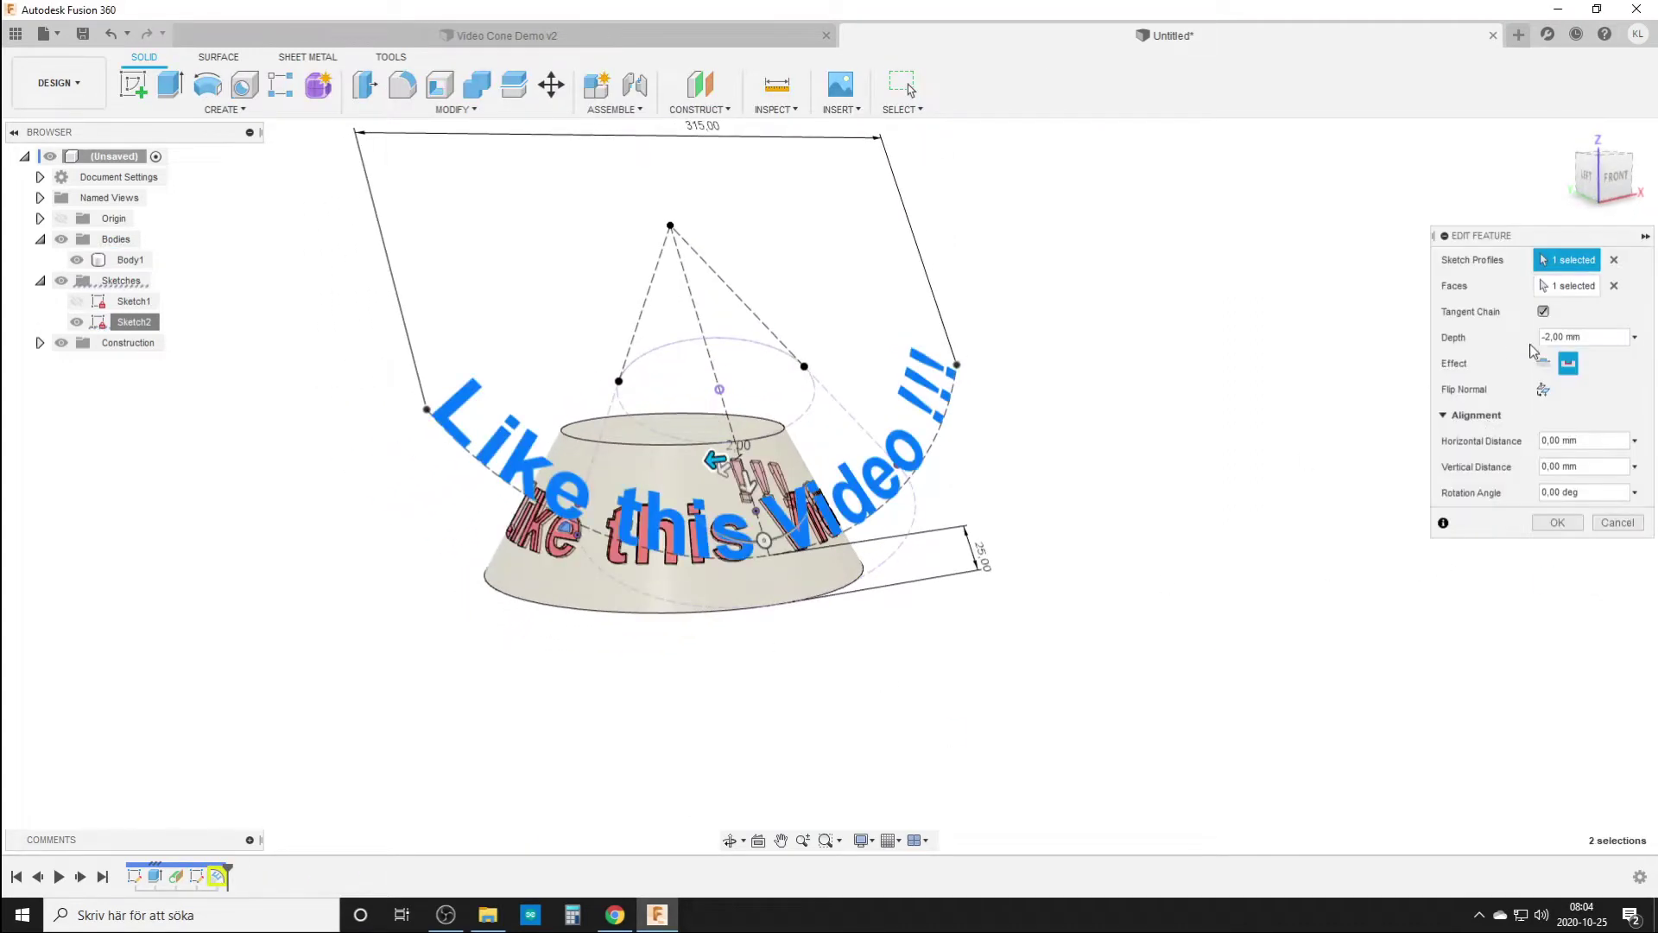
click(1557, 524)
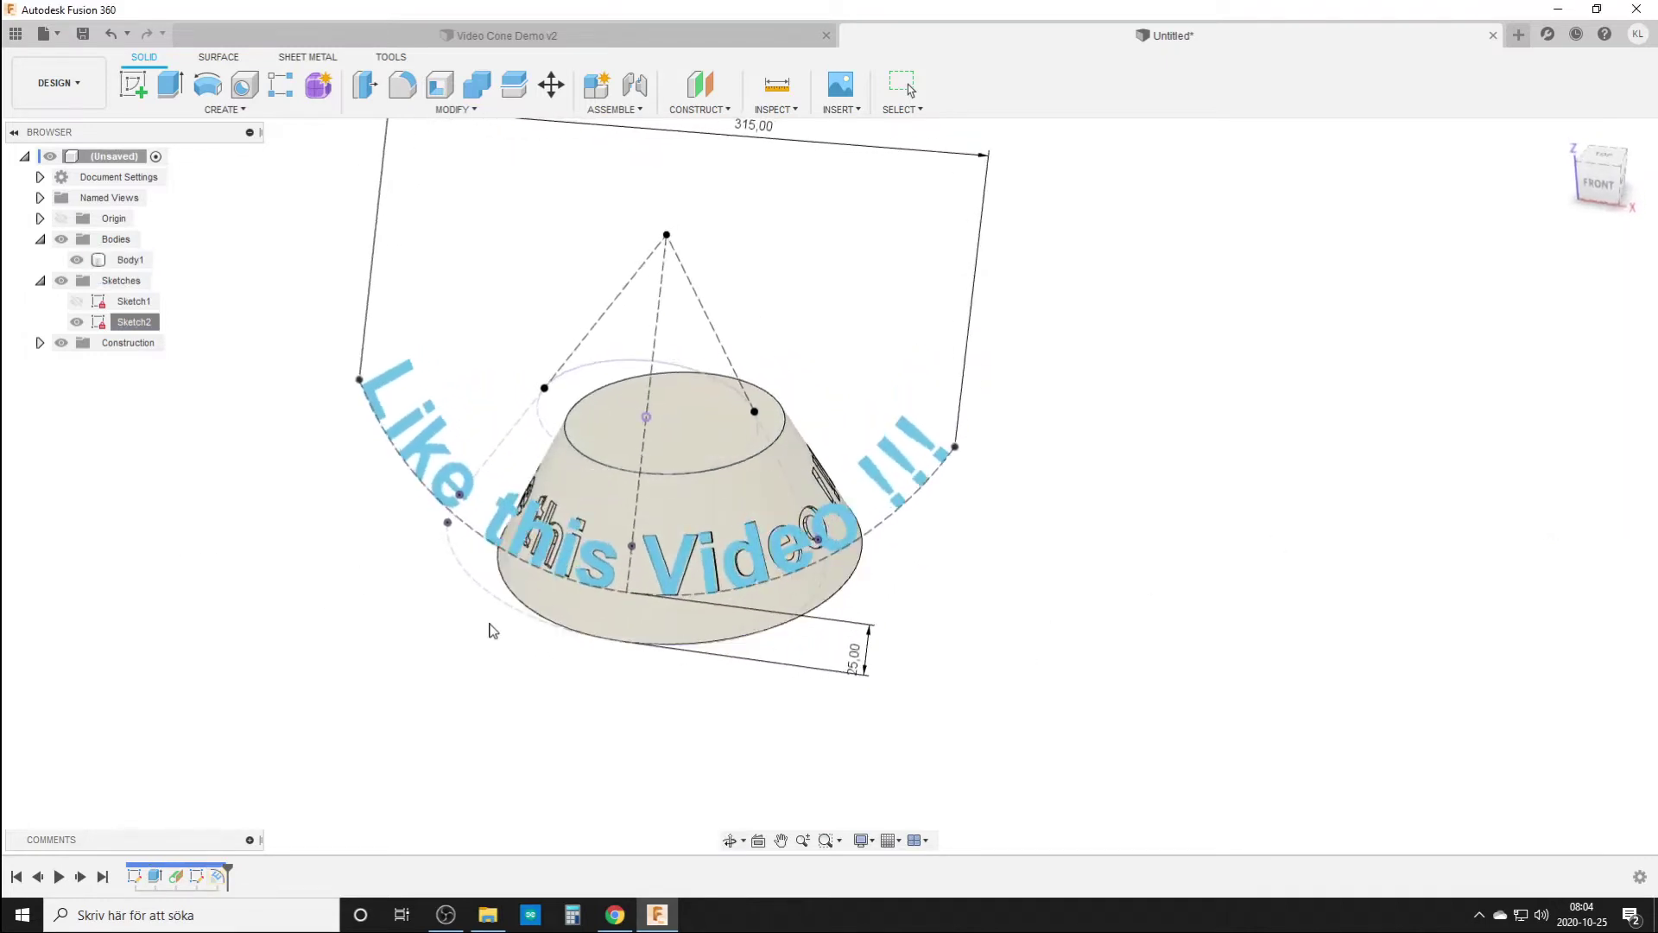
- Hide the text sketch and examine the updated engraved text around the cone
click(76, 321)
mouse_move(437, 626)
shift+middle_down()
mouse_move(607, 592)
mouse_move(602, 578)
mouse_move(340, 596)
mouse_move(525, 614)
mouse_move(637, 584)
mouse_move(422, 594)
mouse_move(340, 577)
mouse_move(329, 596)
mouse_move(392, 621)
mouse_move(614, 644)
mouse_move(947, 644)
mouse_move(892, 604)
mouse_move(836, 618)
shift+middle_up()
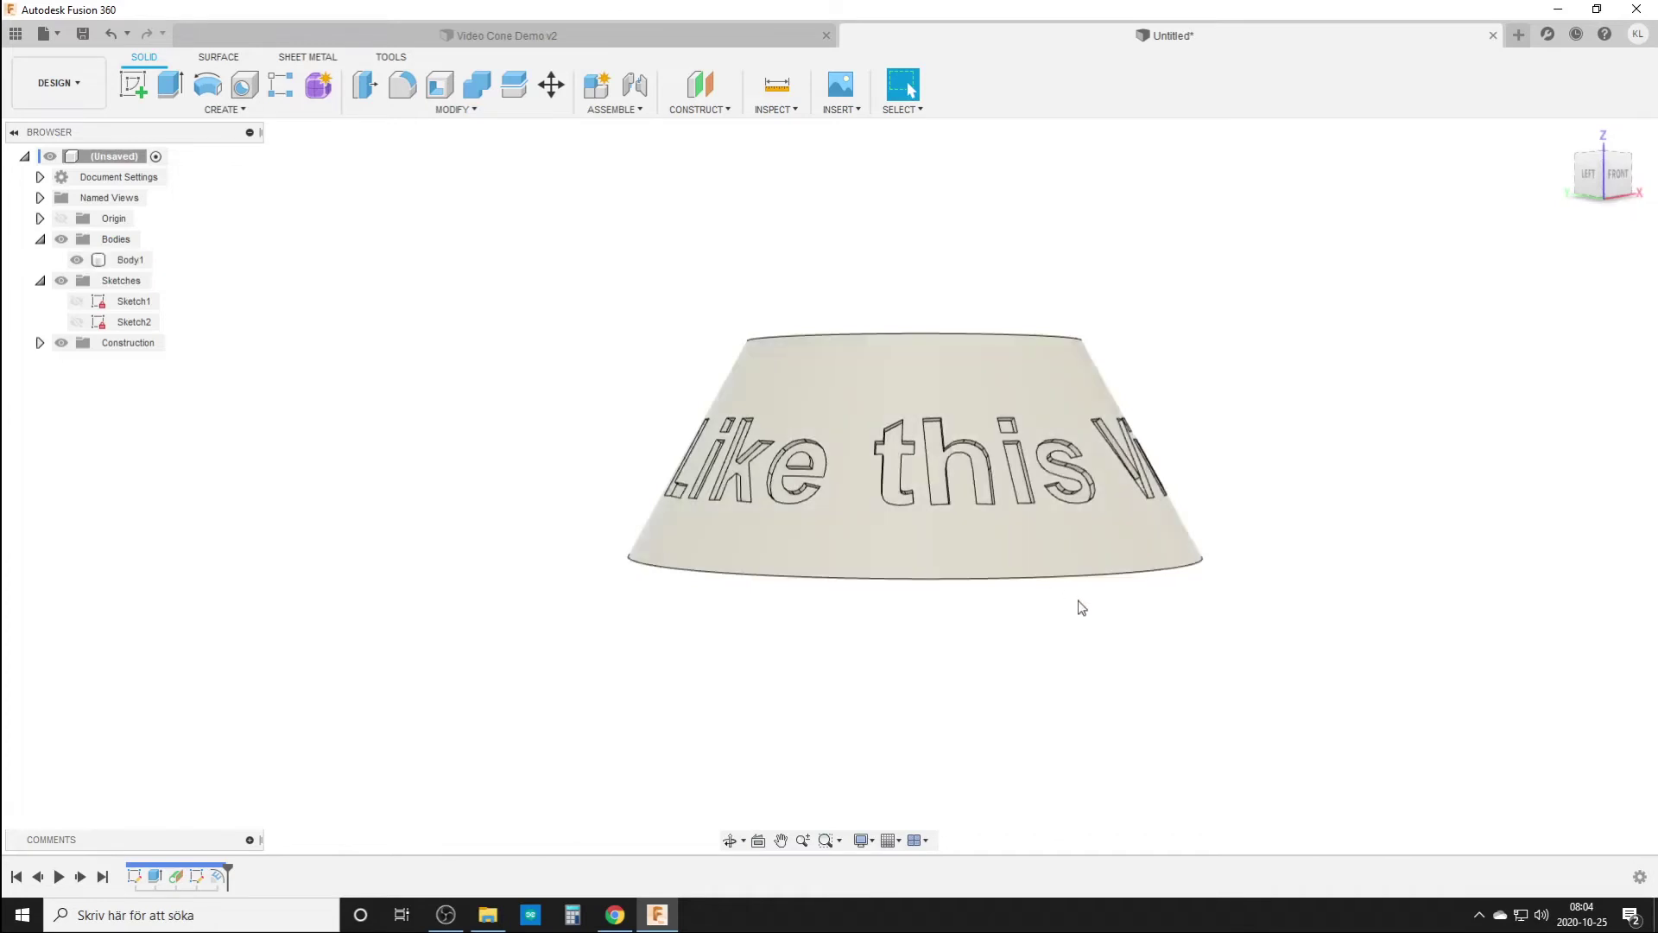
shift+middle_drag(988, 593, 913, 610)
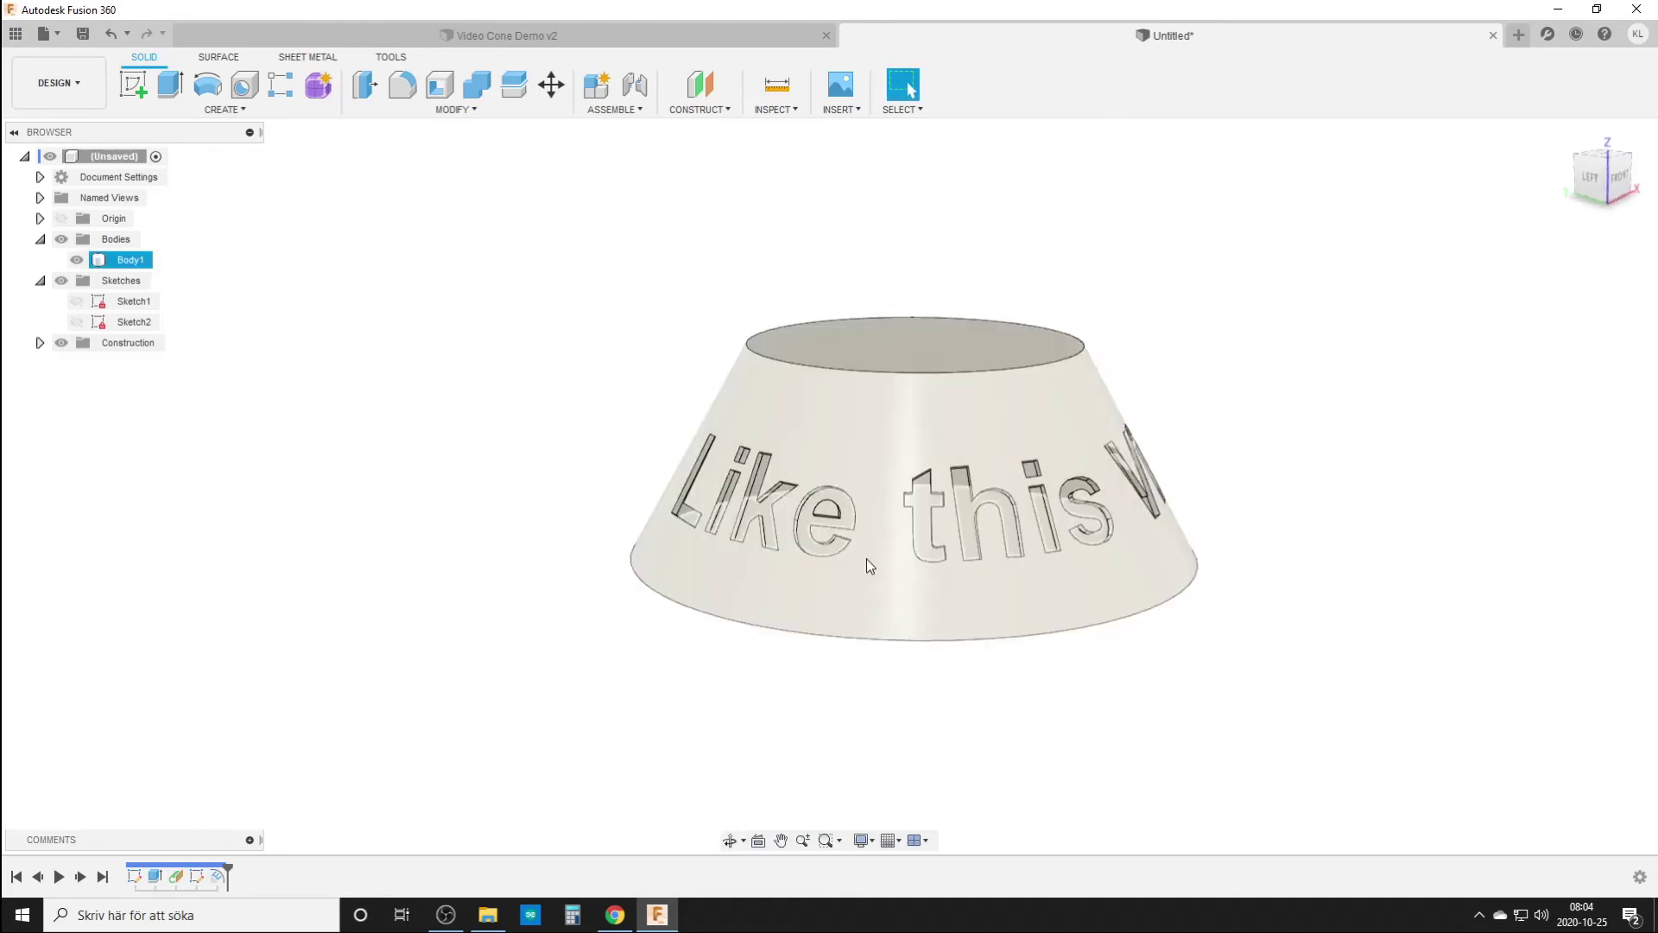